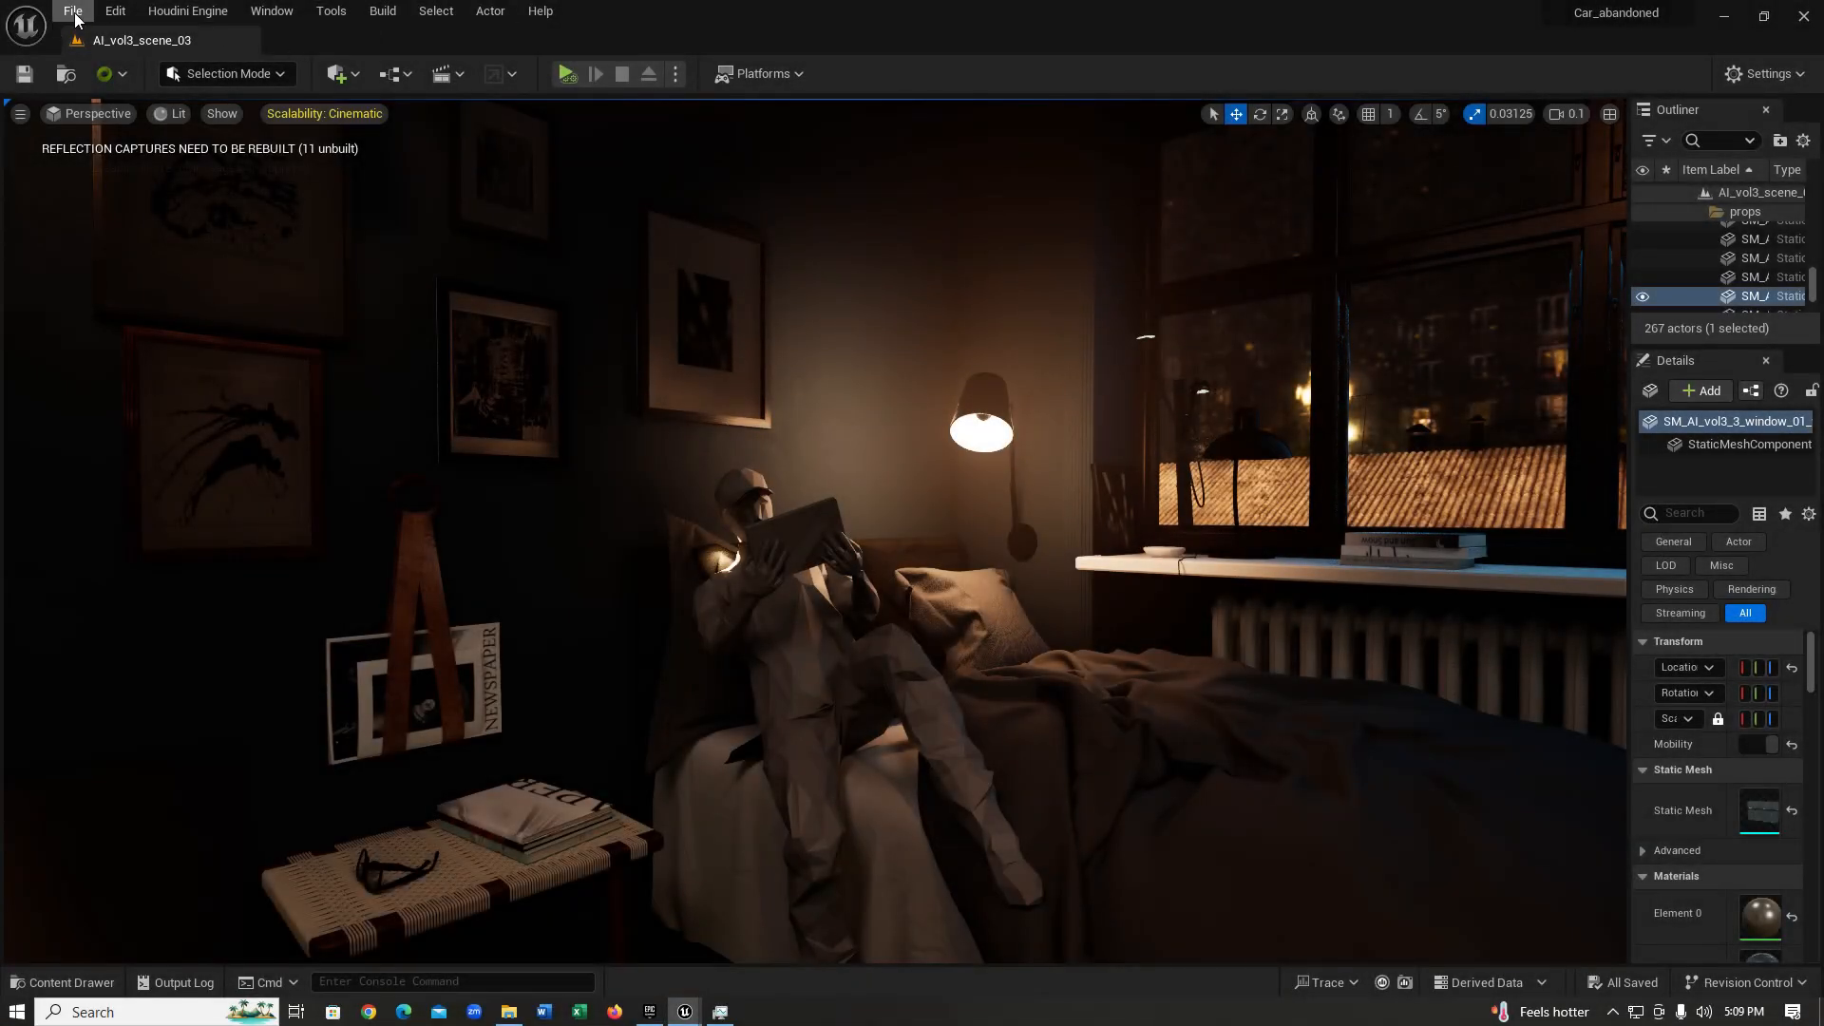
Check the plugin list, then return to the level.
click(72, 13)
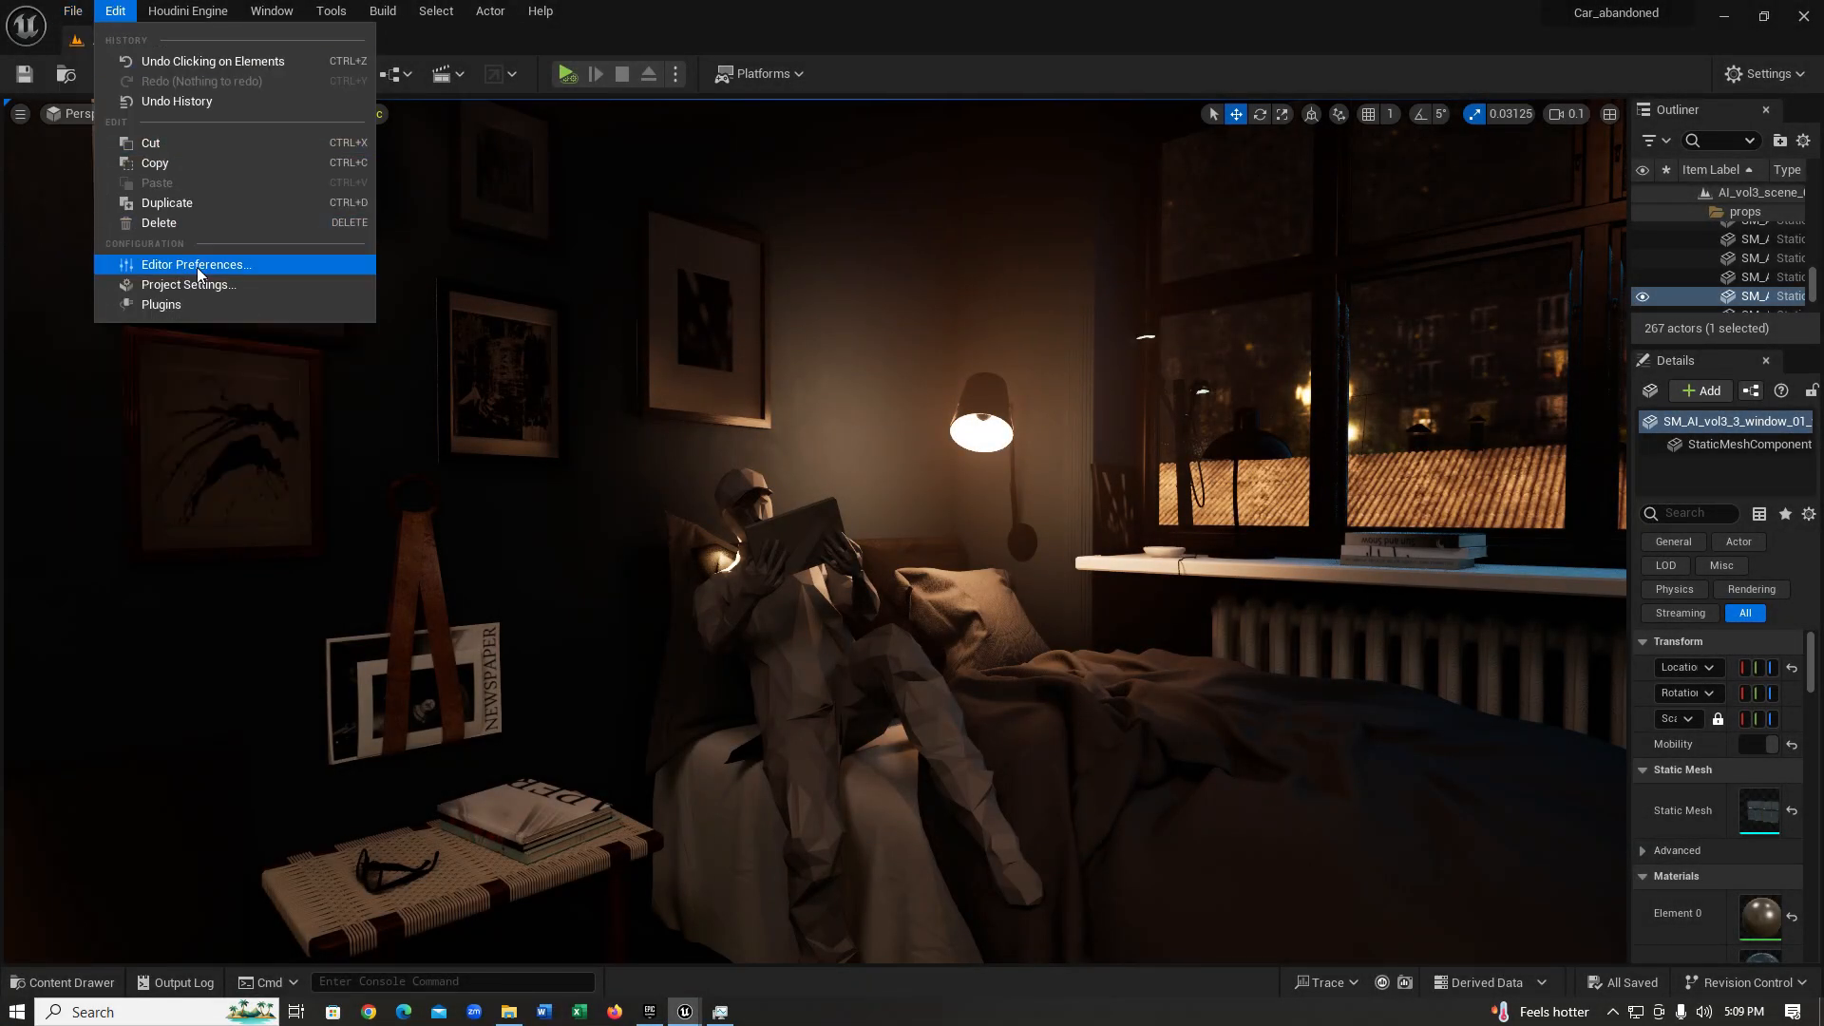
click(143, 288)
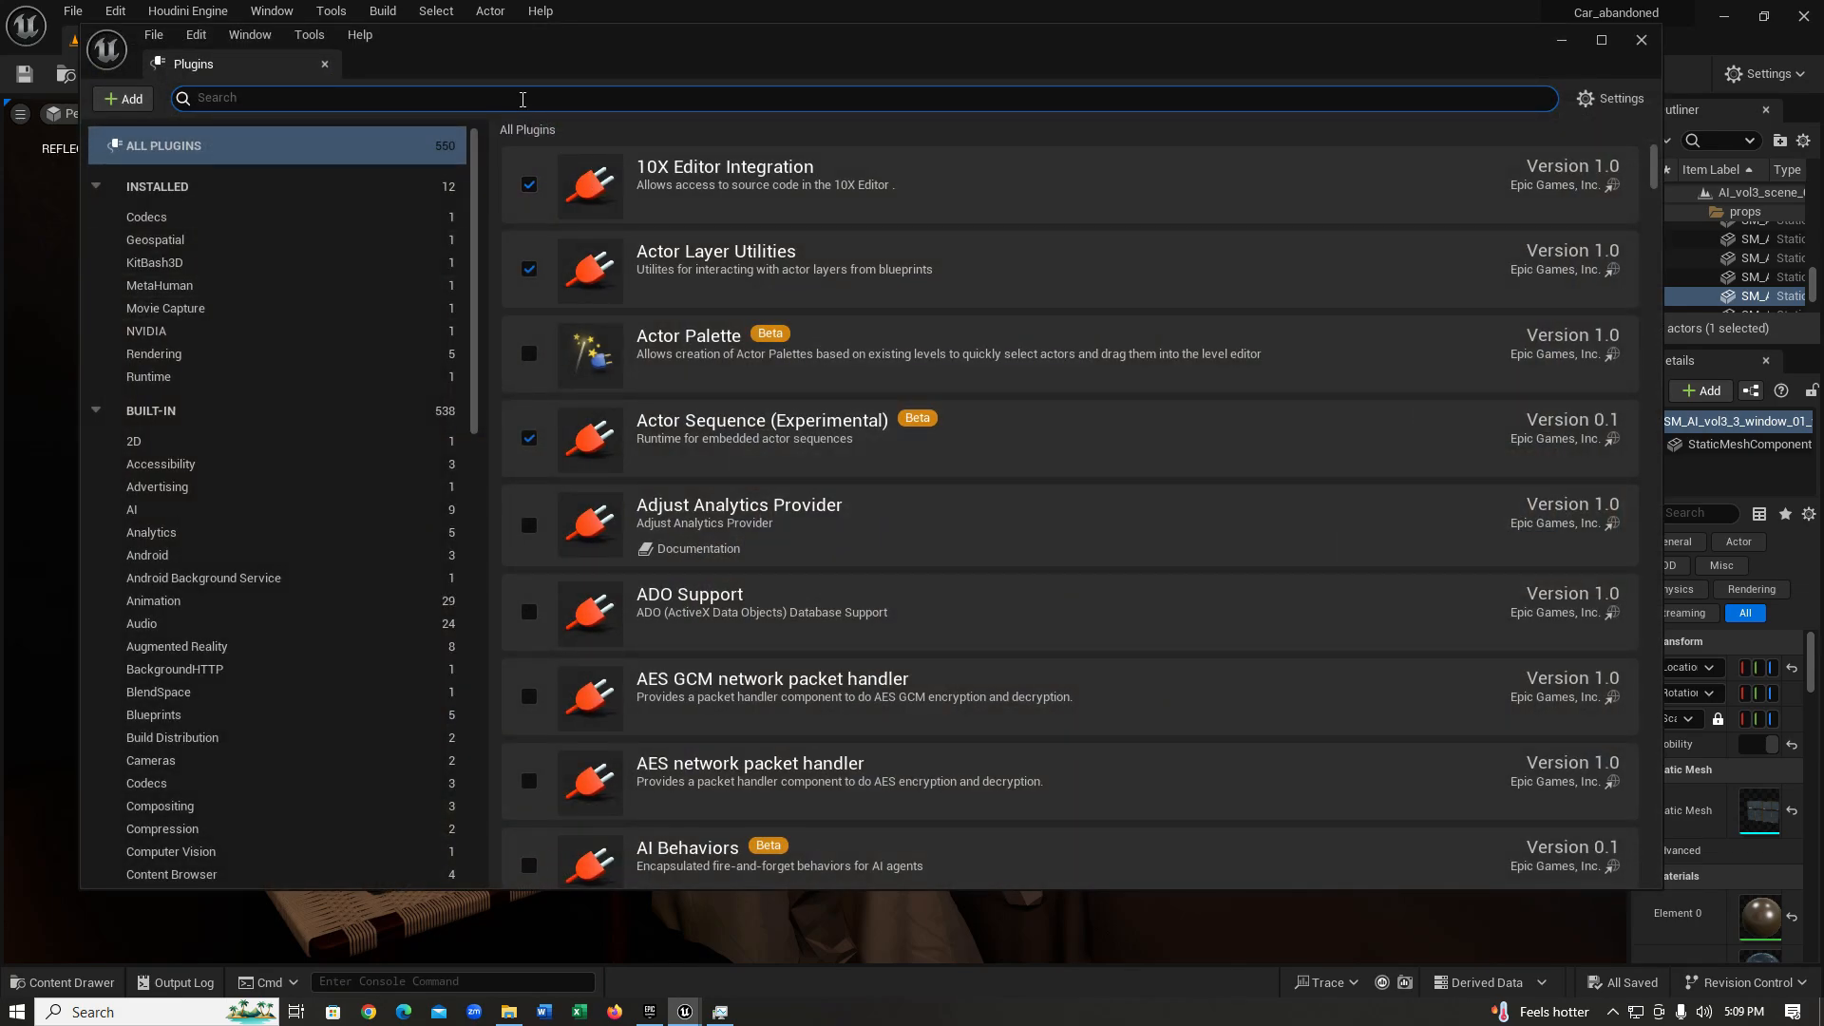
text(movie )
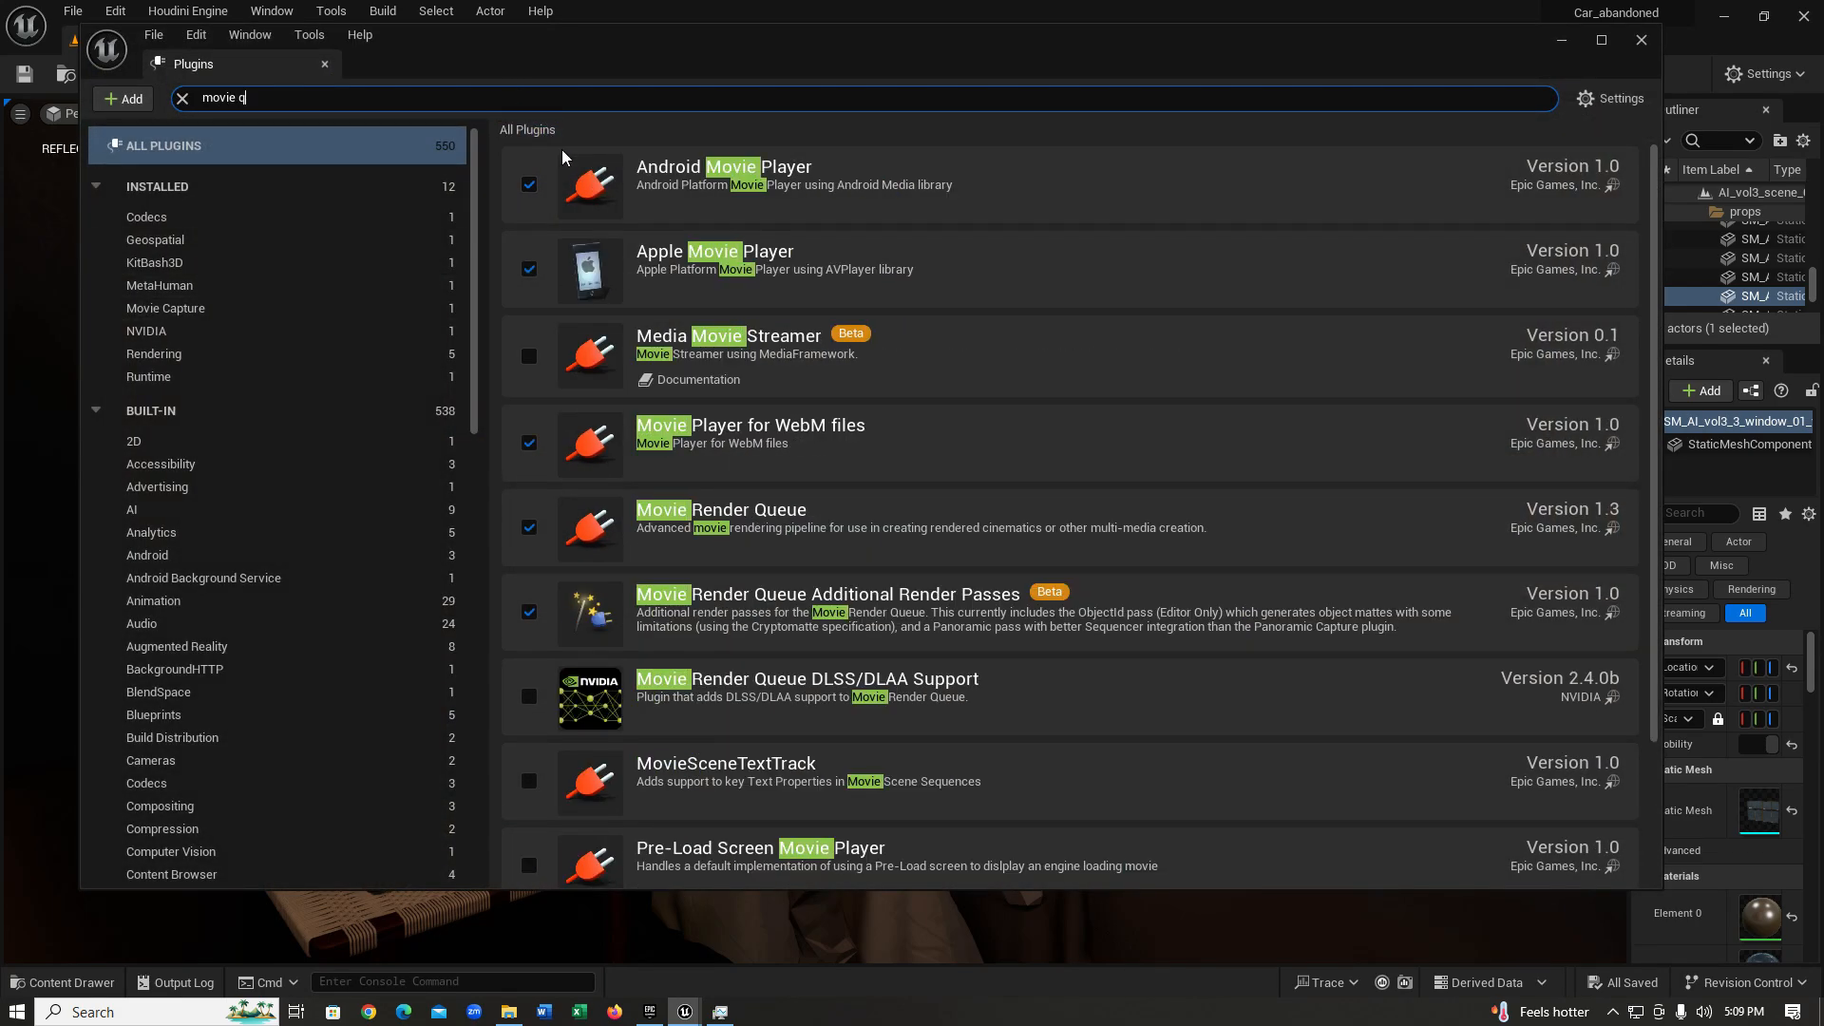
text(qu)
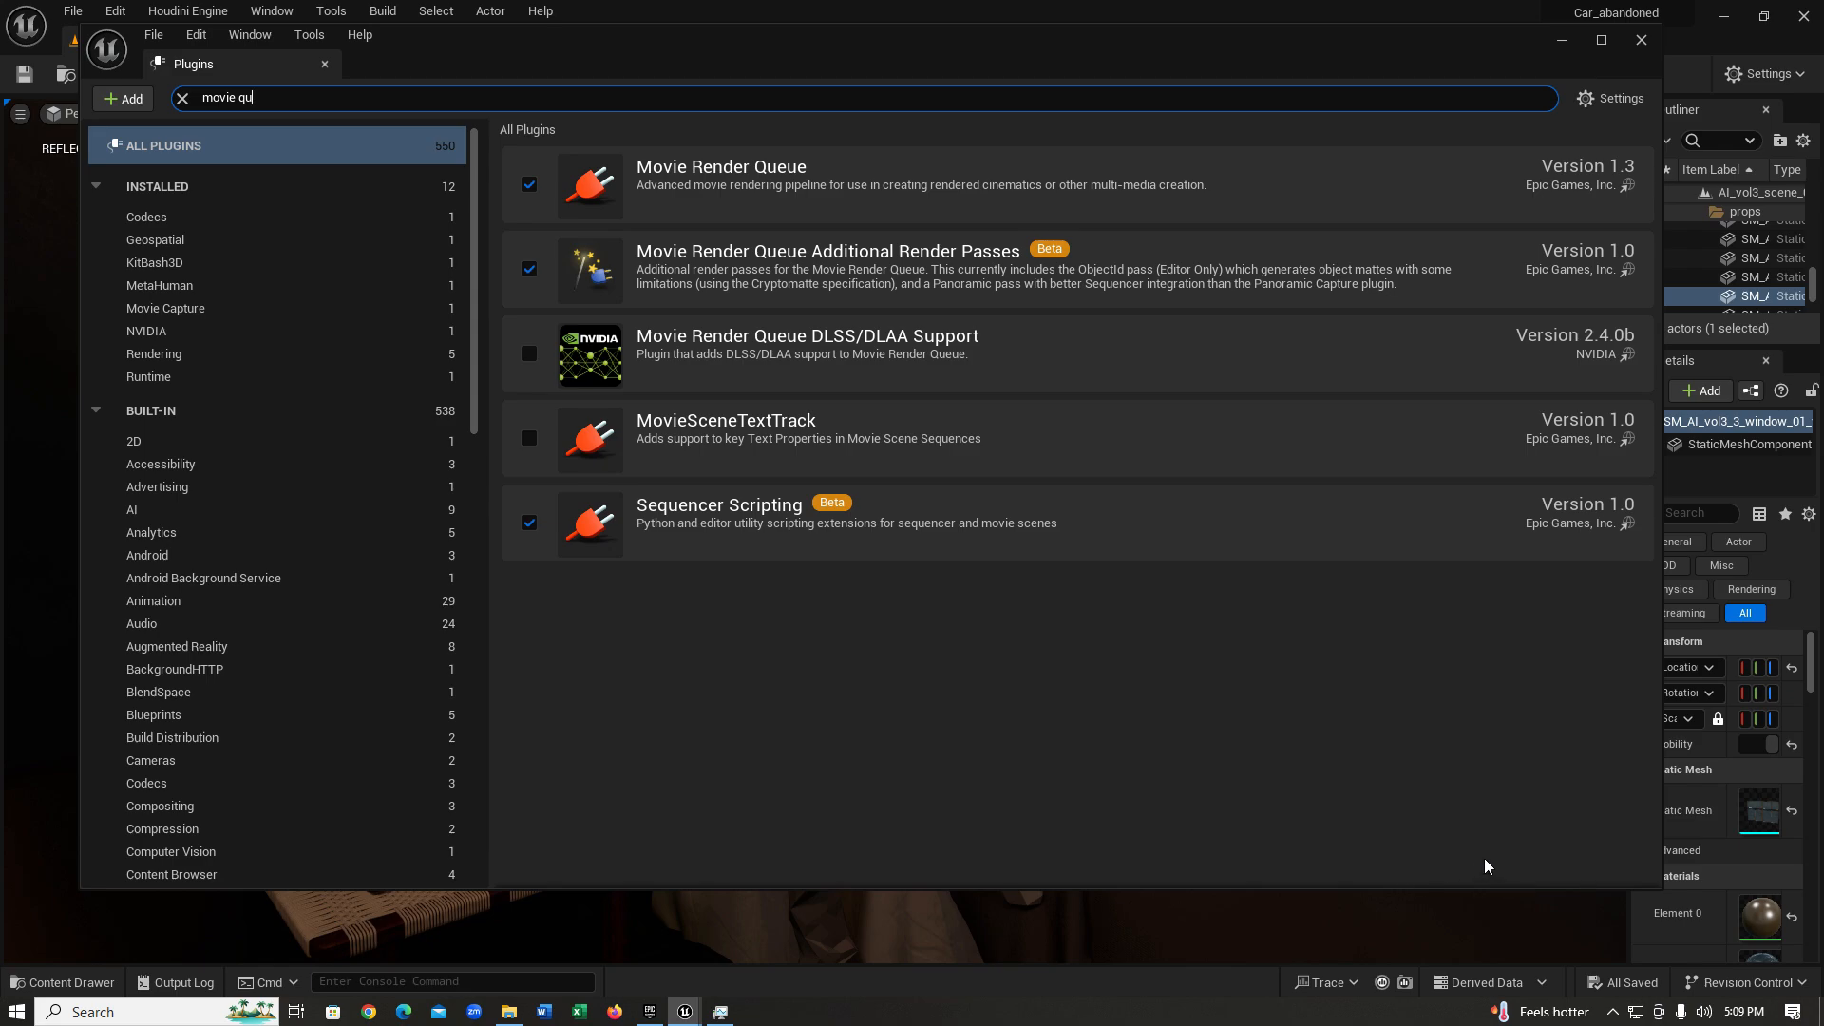
click(1640, 39)
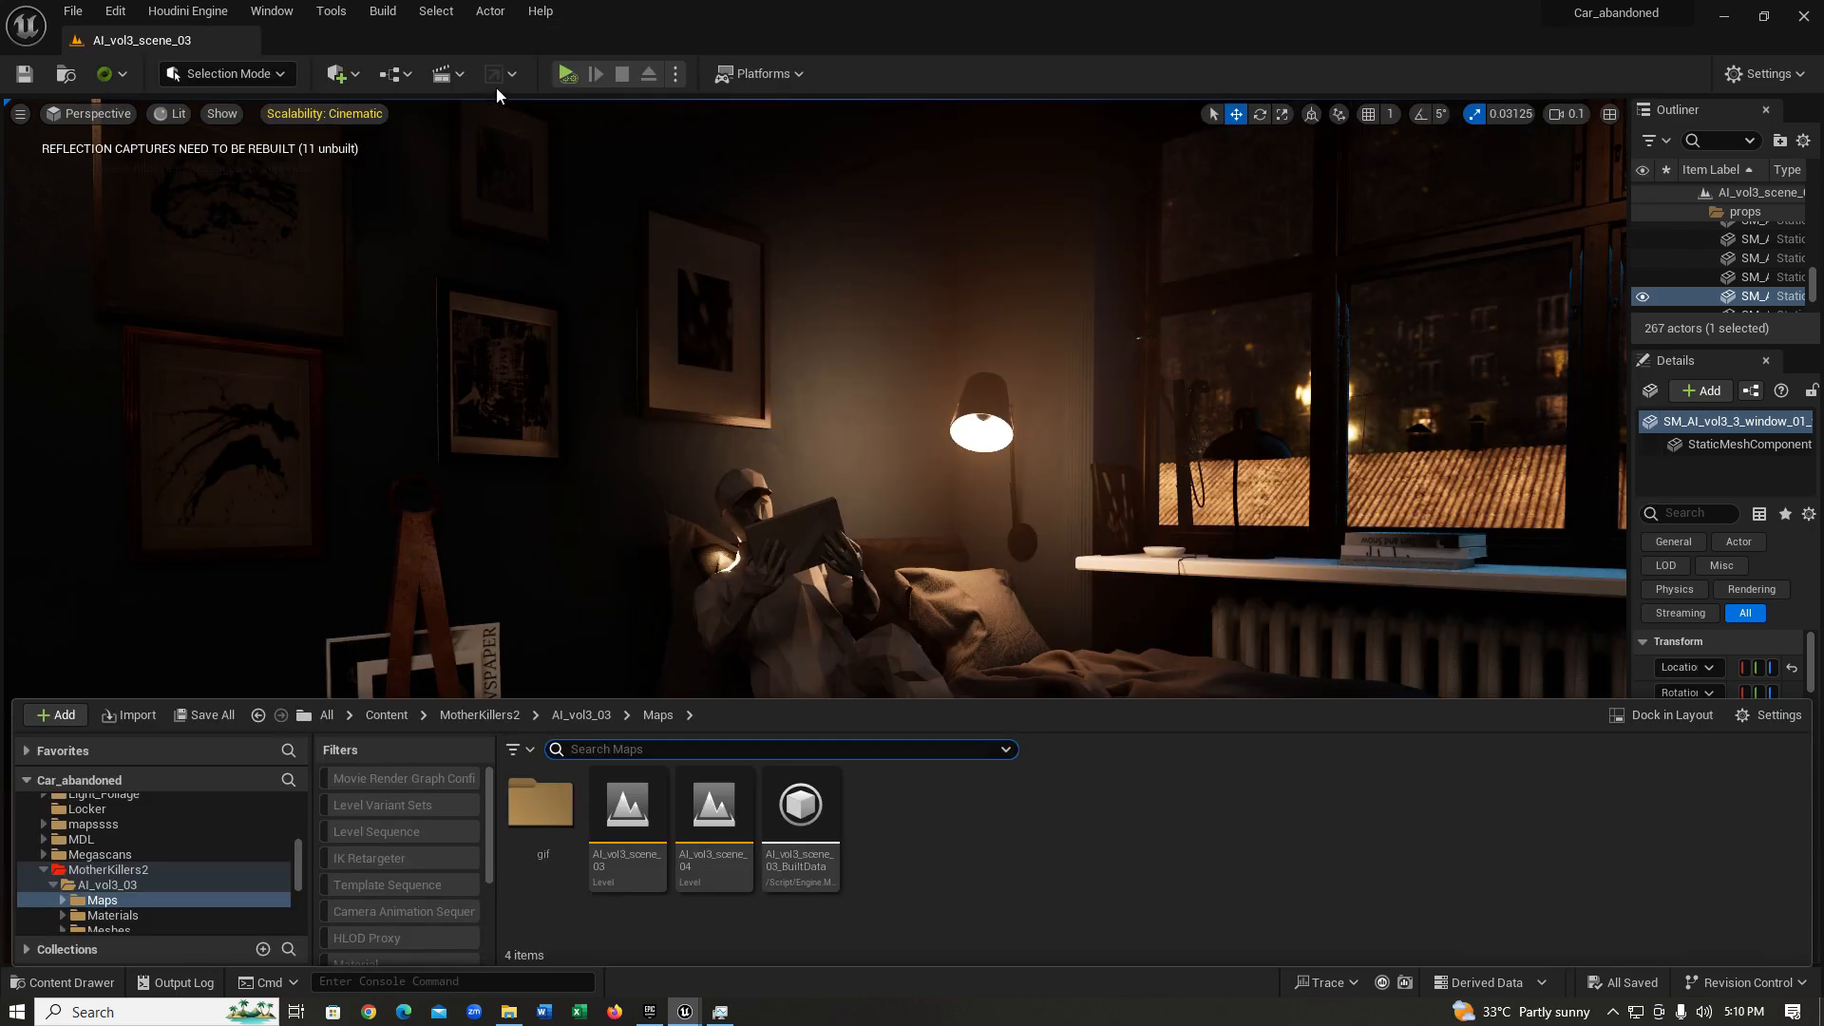
Add a new level sequence named 360Test via Cinematics.
click(454, 74)
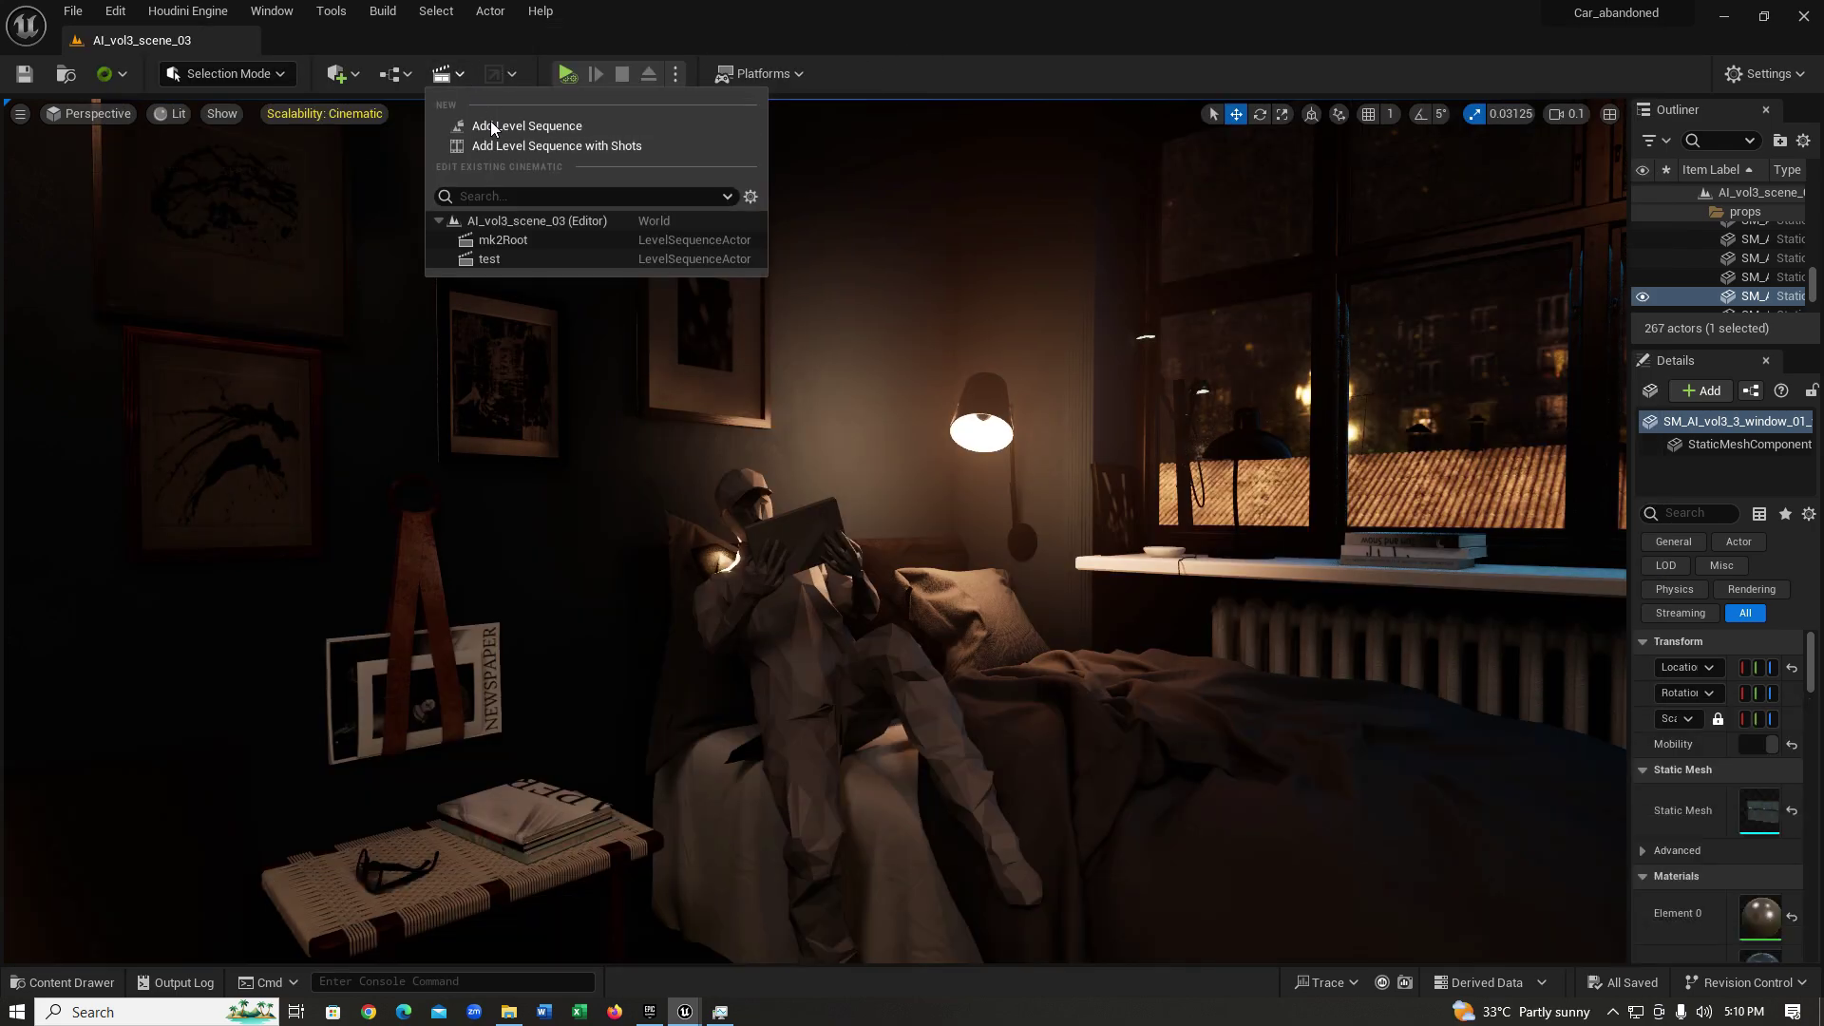
click(646, 124)
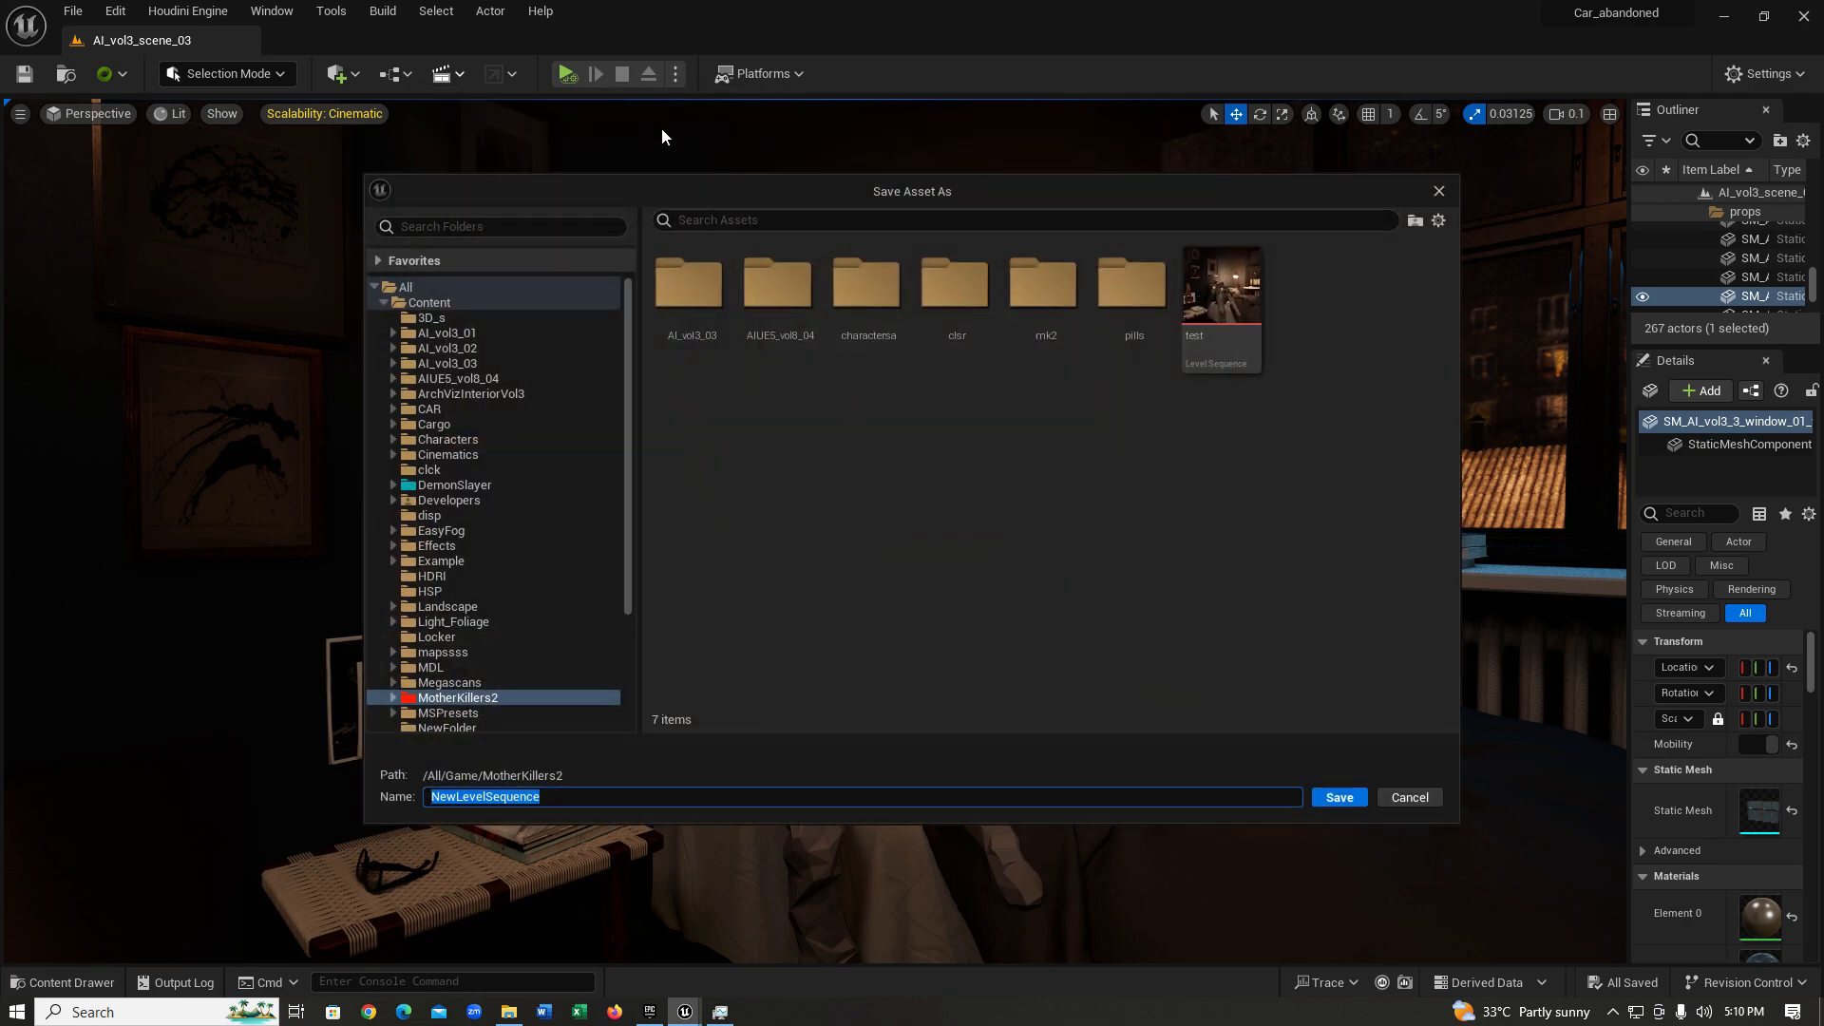
key(BackSpace)
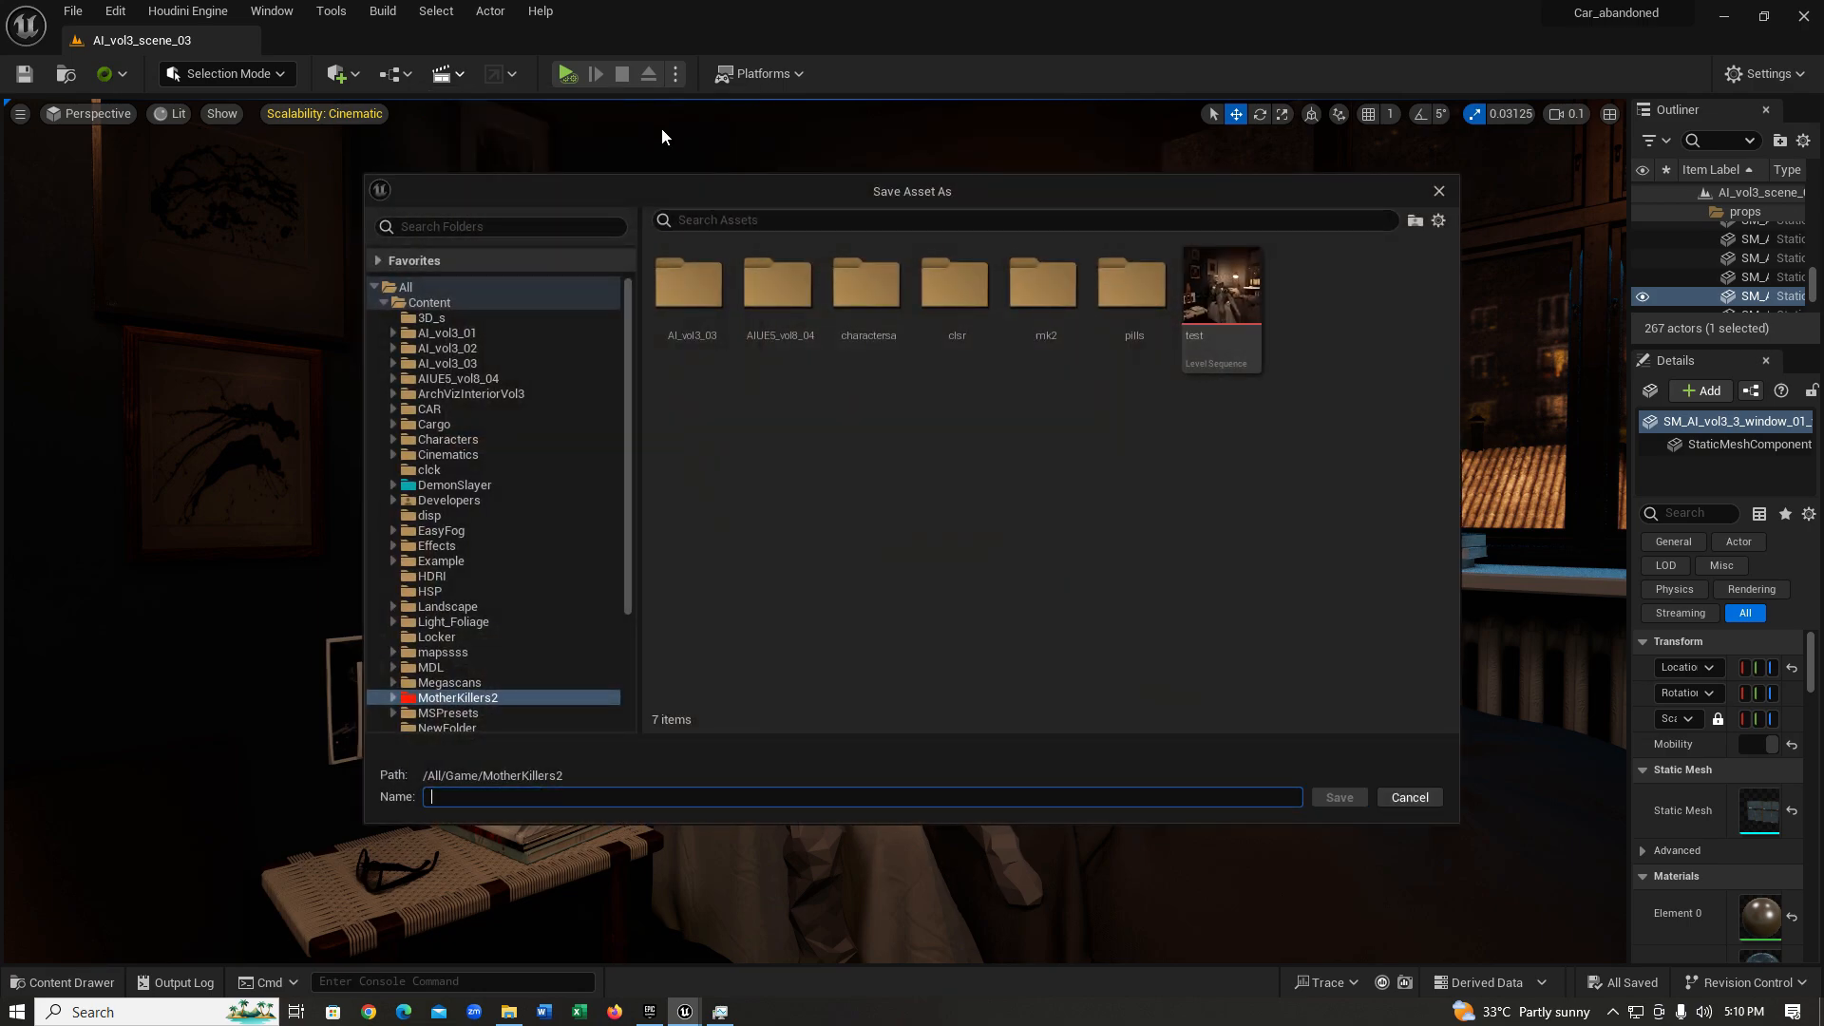
text(36)
text(est)
key(Return)
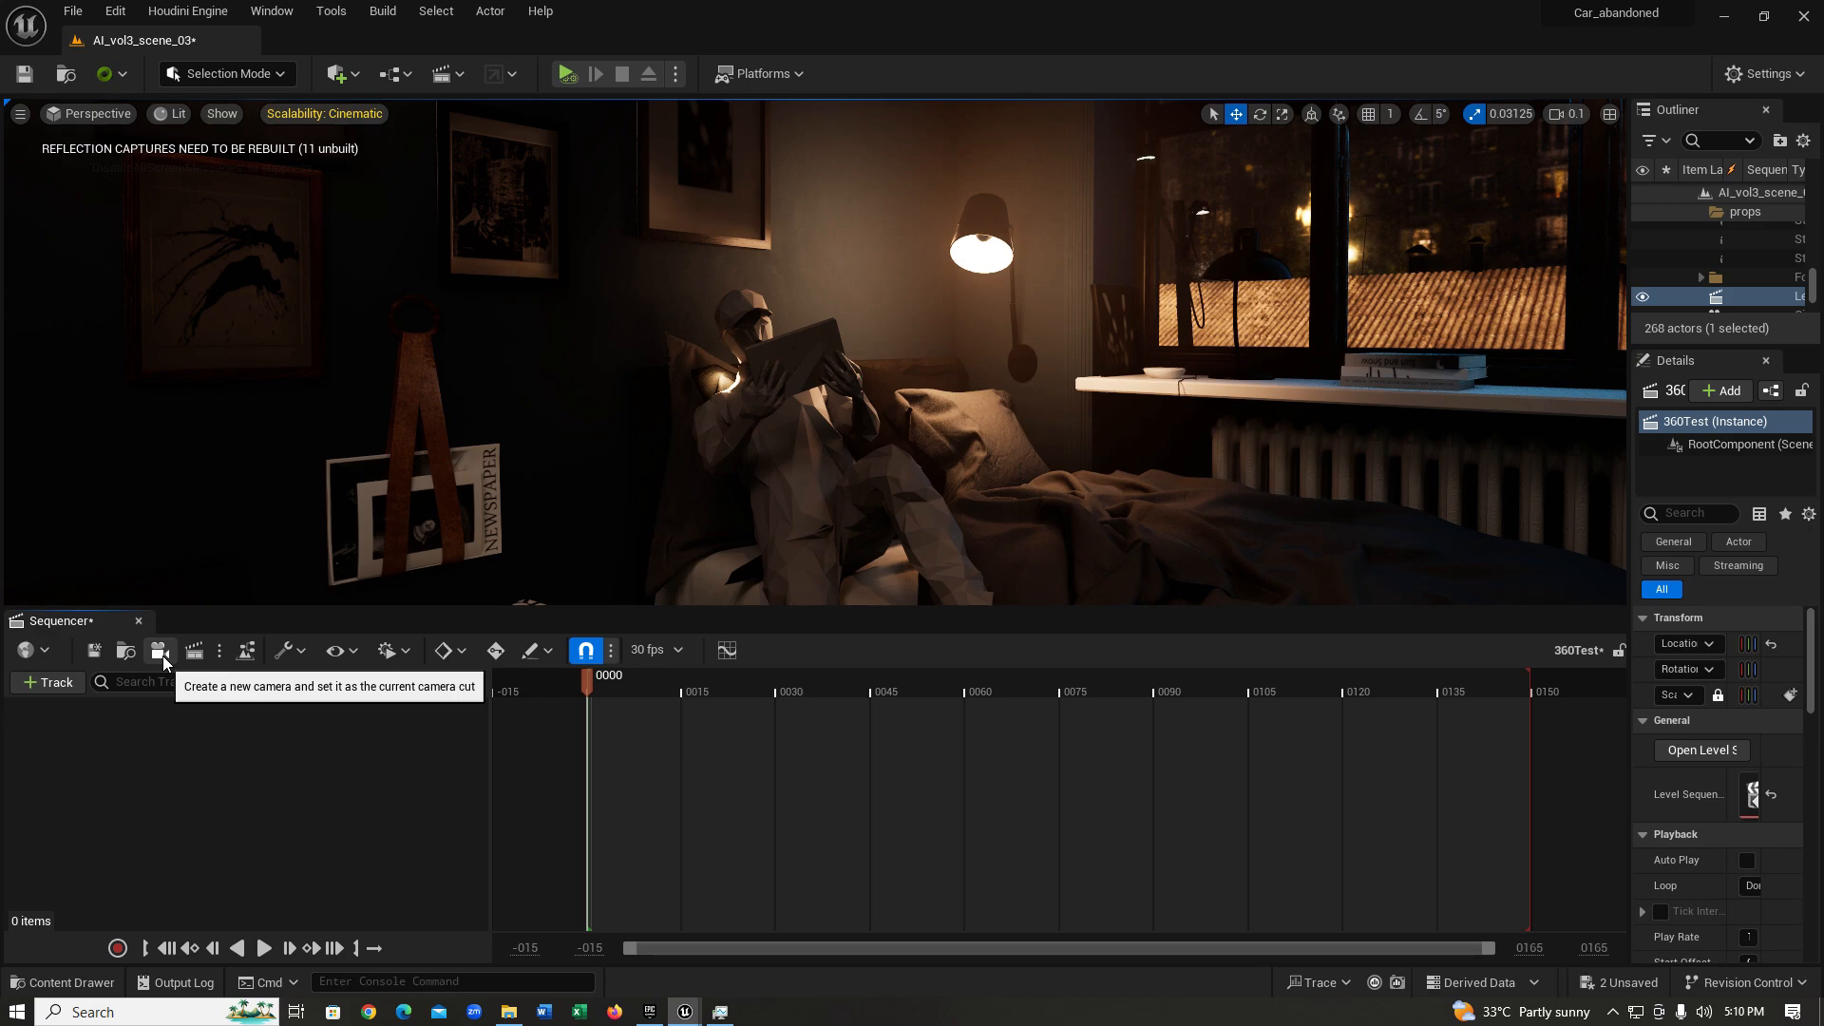
Create a cine camera as the camera cut and shorten playback to about 9 frames.
click(163, 656)
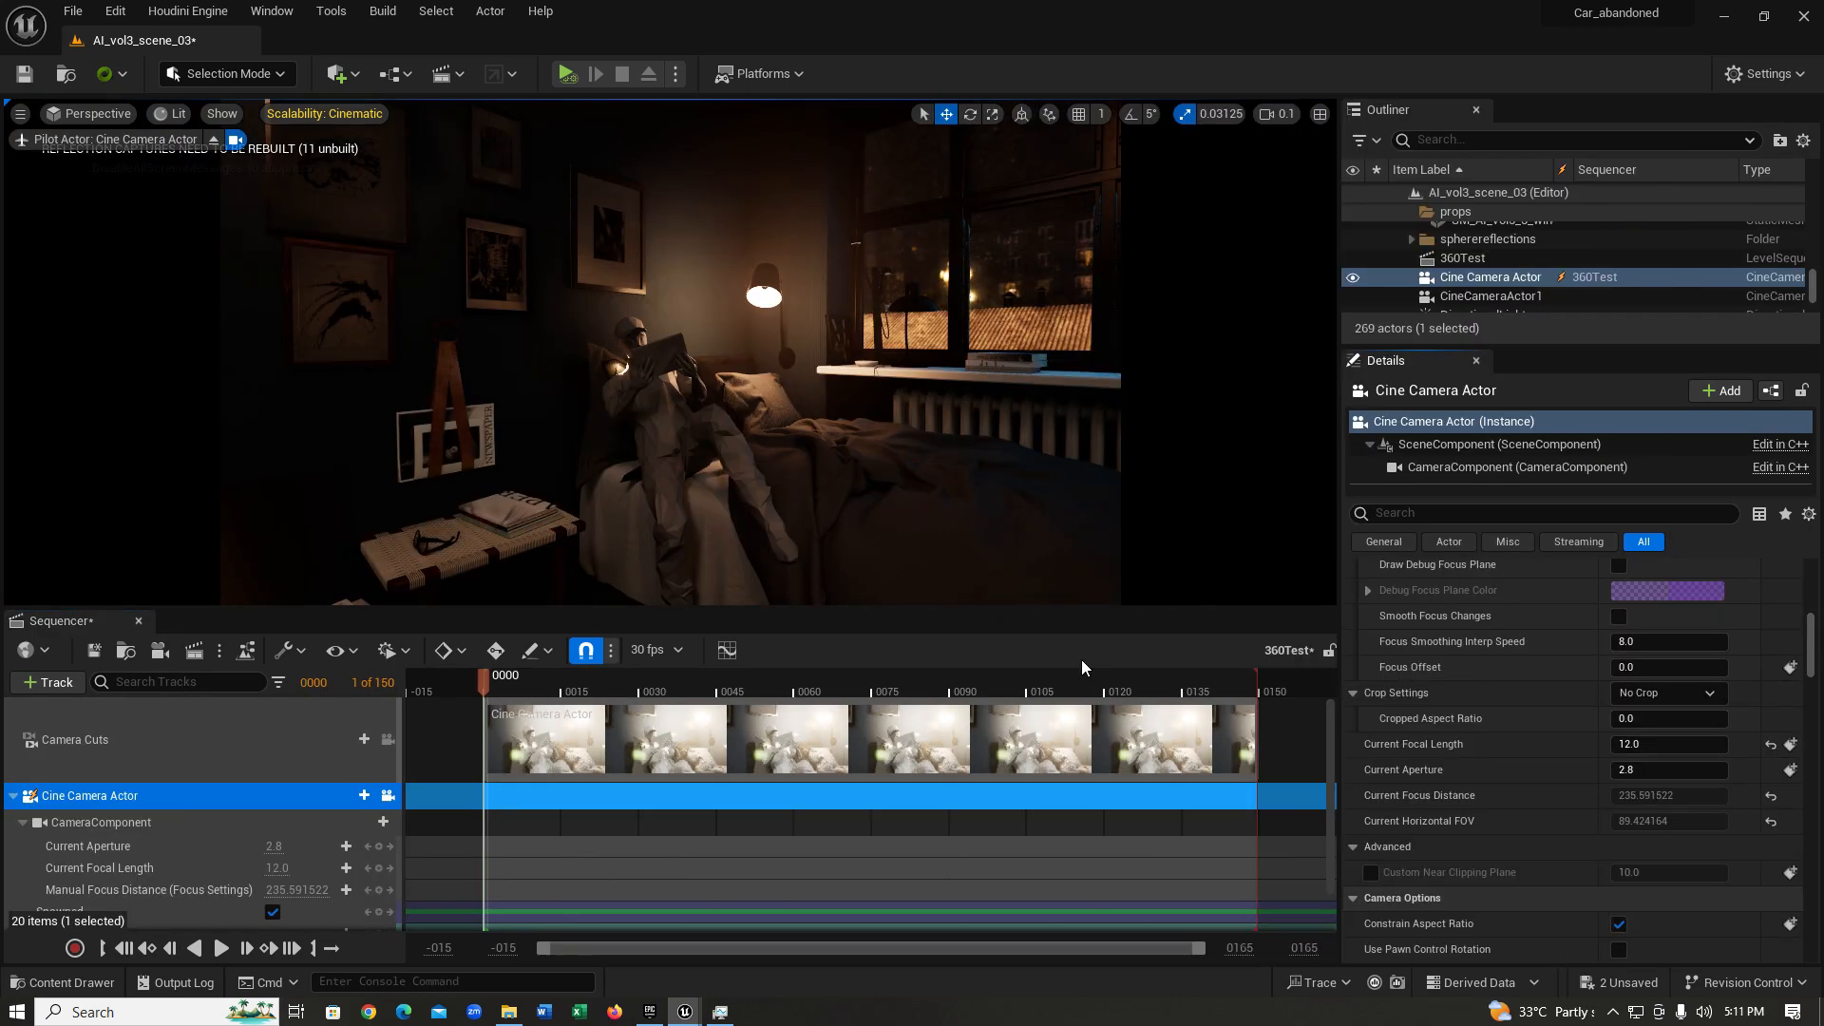
drag(1258, 674, 522, 692)
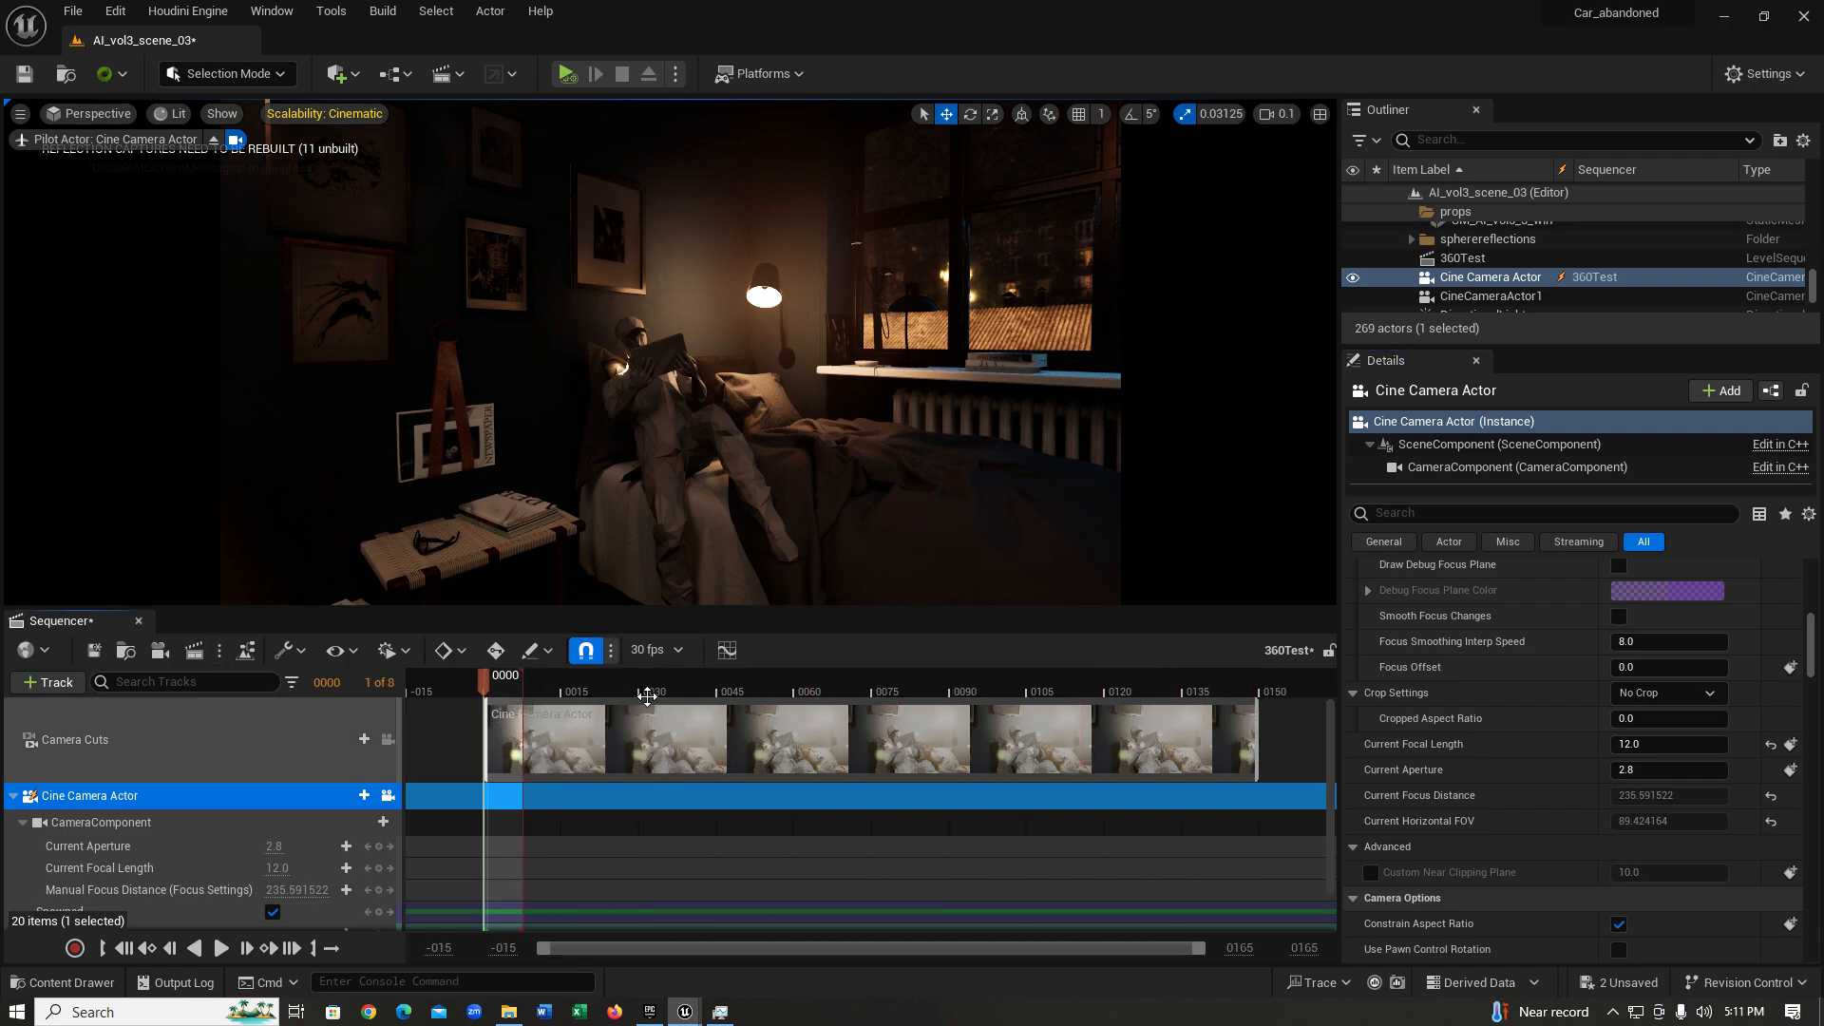
Send 360Test to the Movie Render Queue and bring up its render job settings.
click(217, 651)
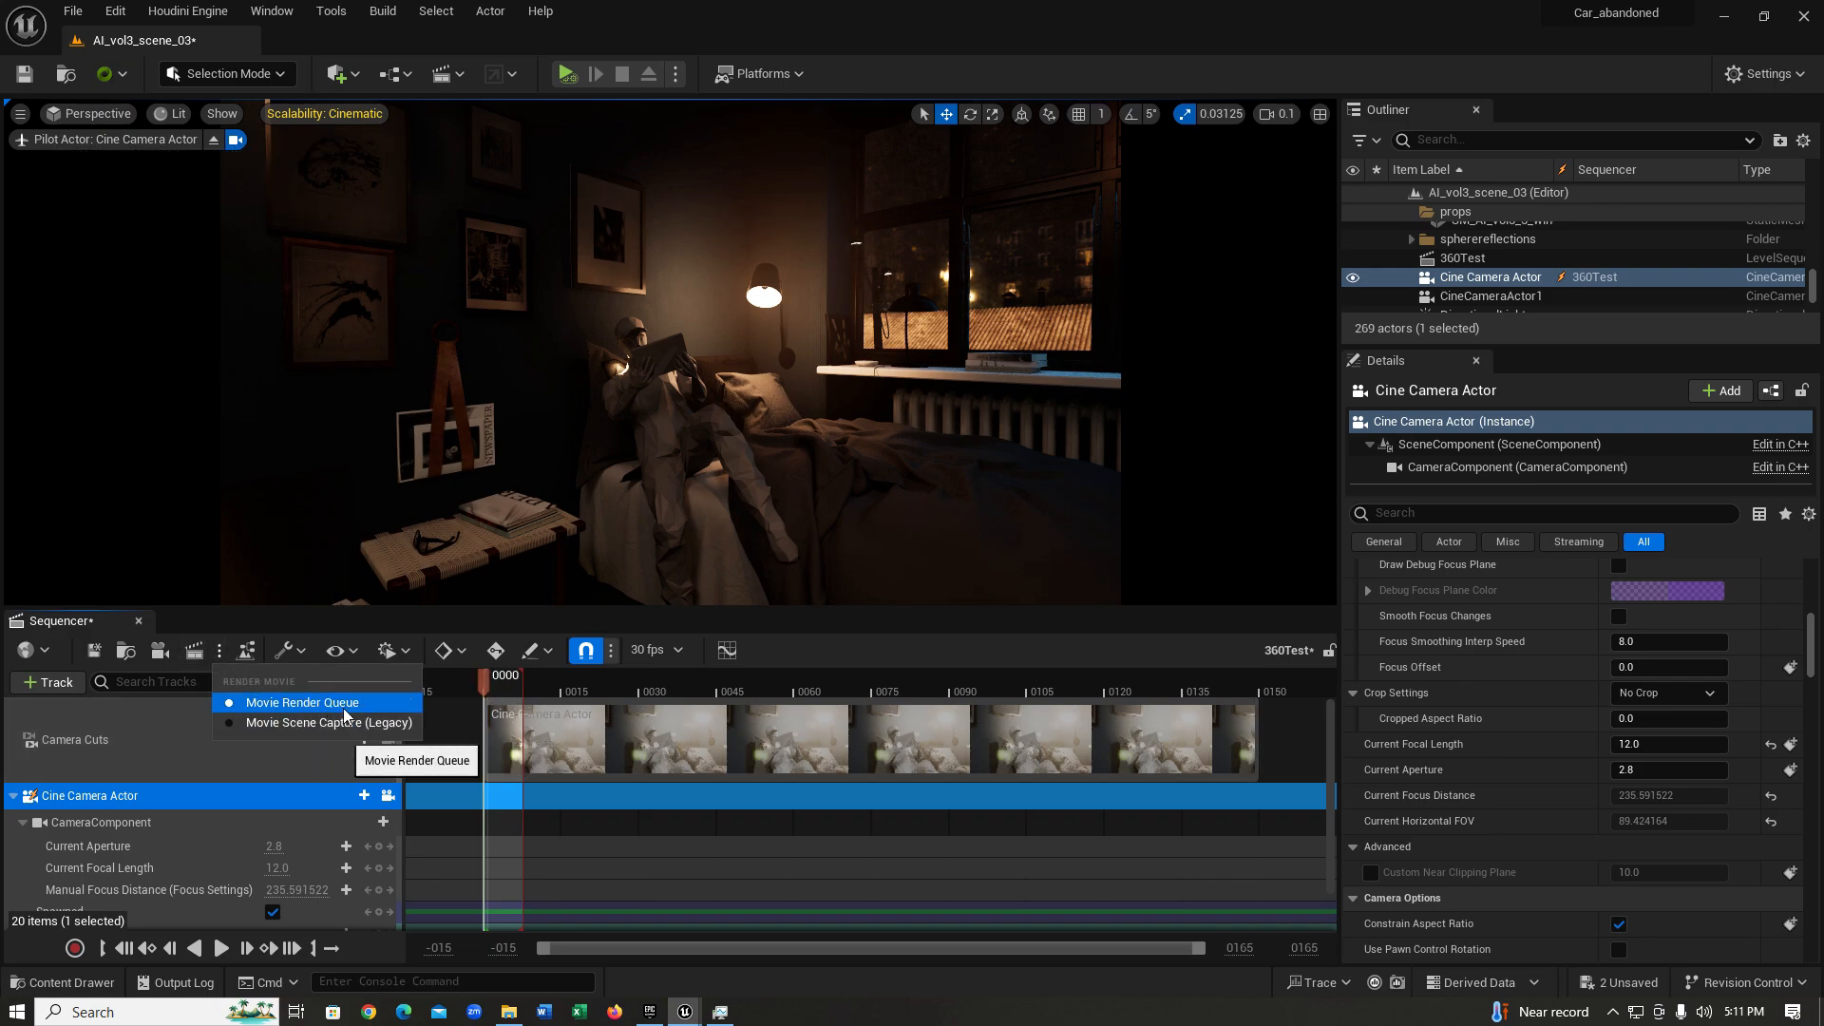
click(303, 701)
click(204, 657)
click(562, 350)
drag(656, 217, 607, 248)
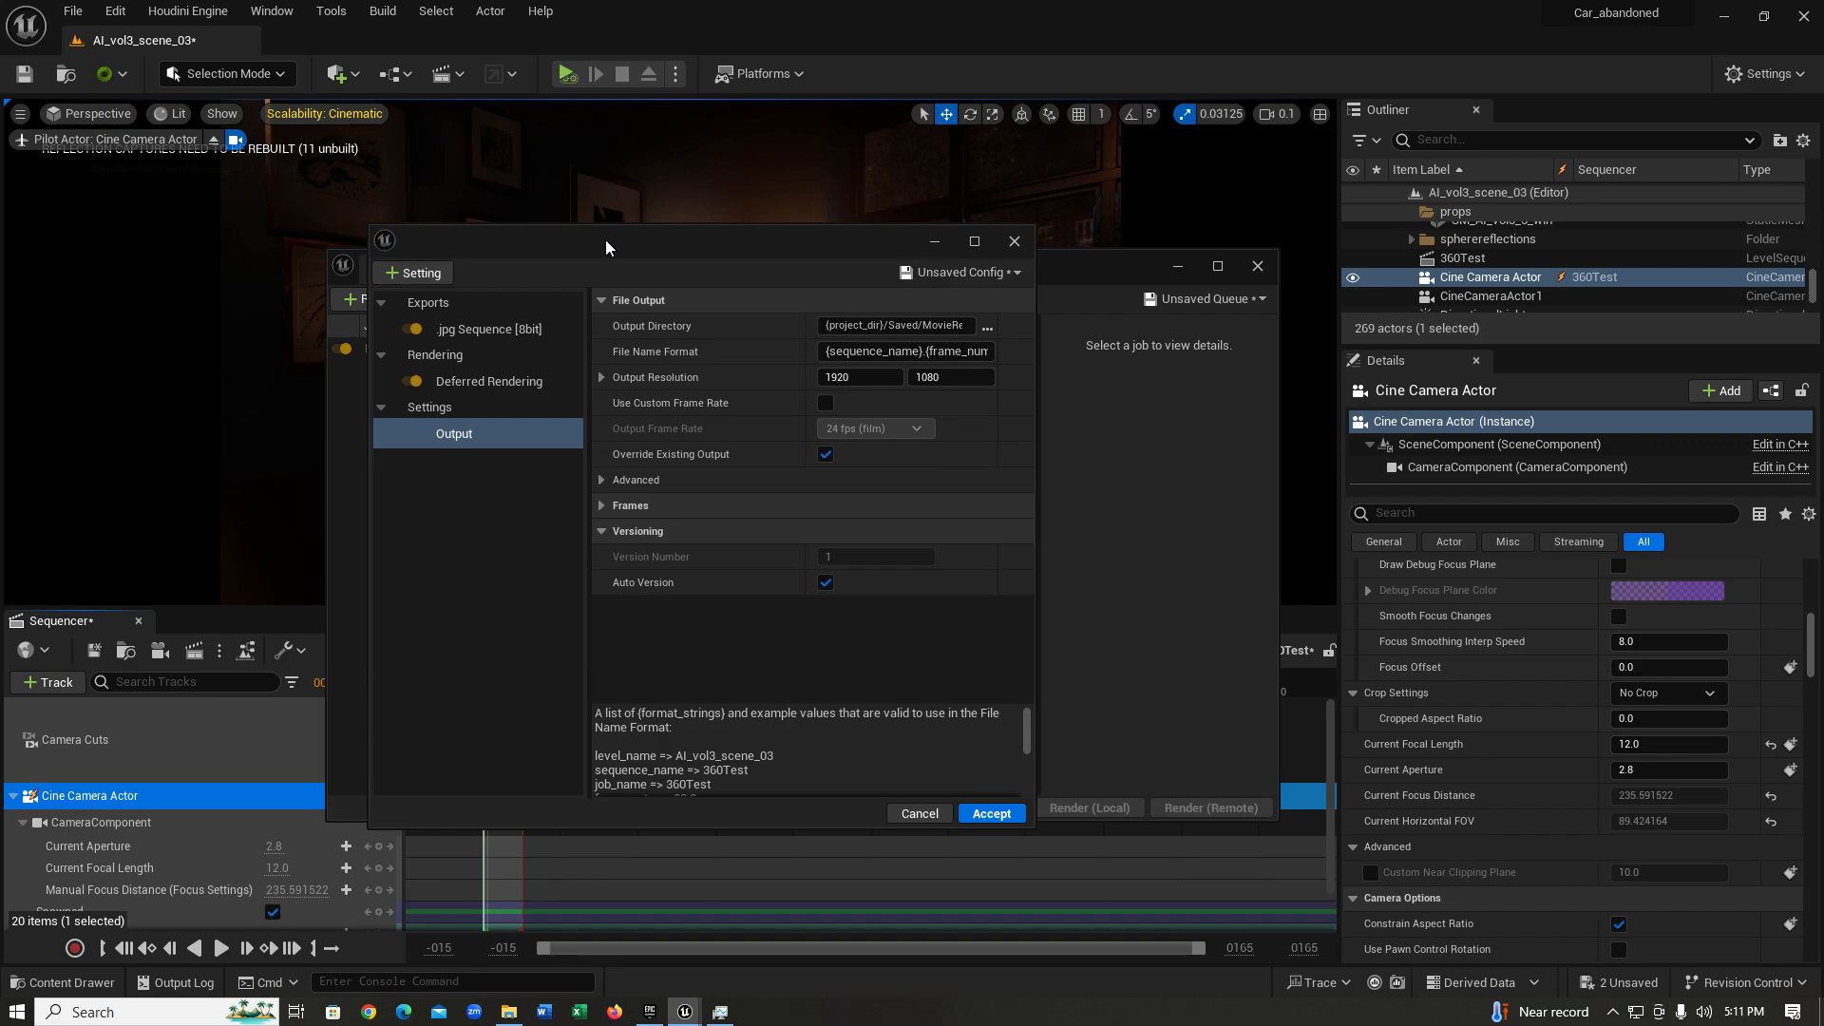
Replace the .jpg Sequence export with a .png Sequence export.
click(489, 329)
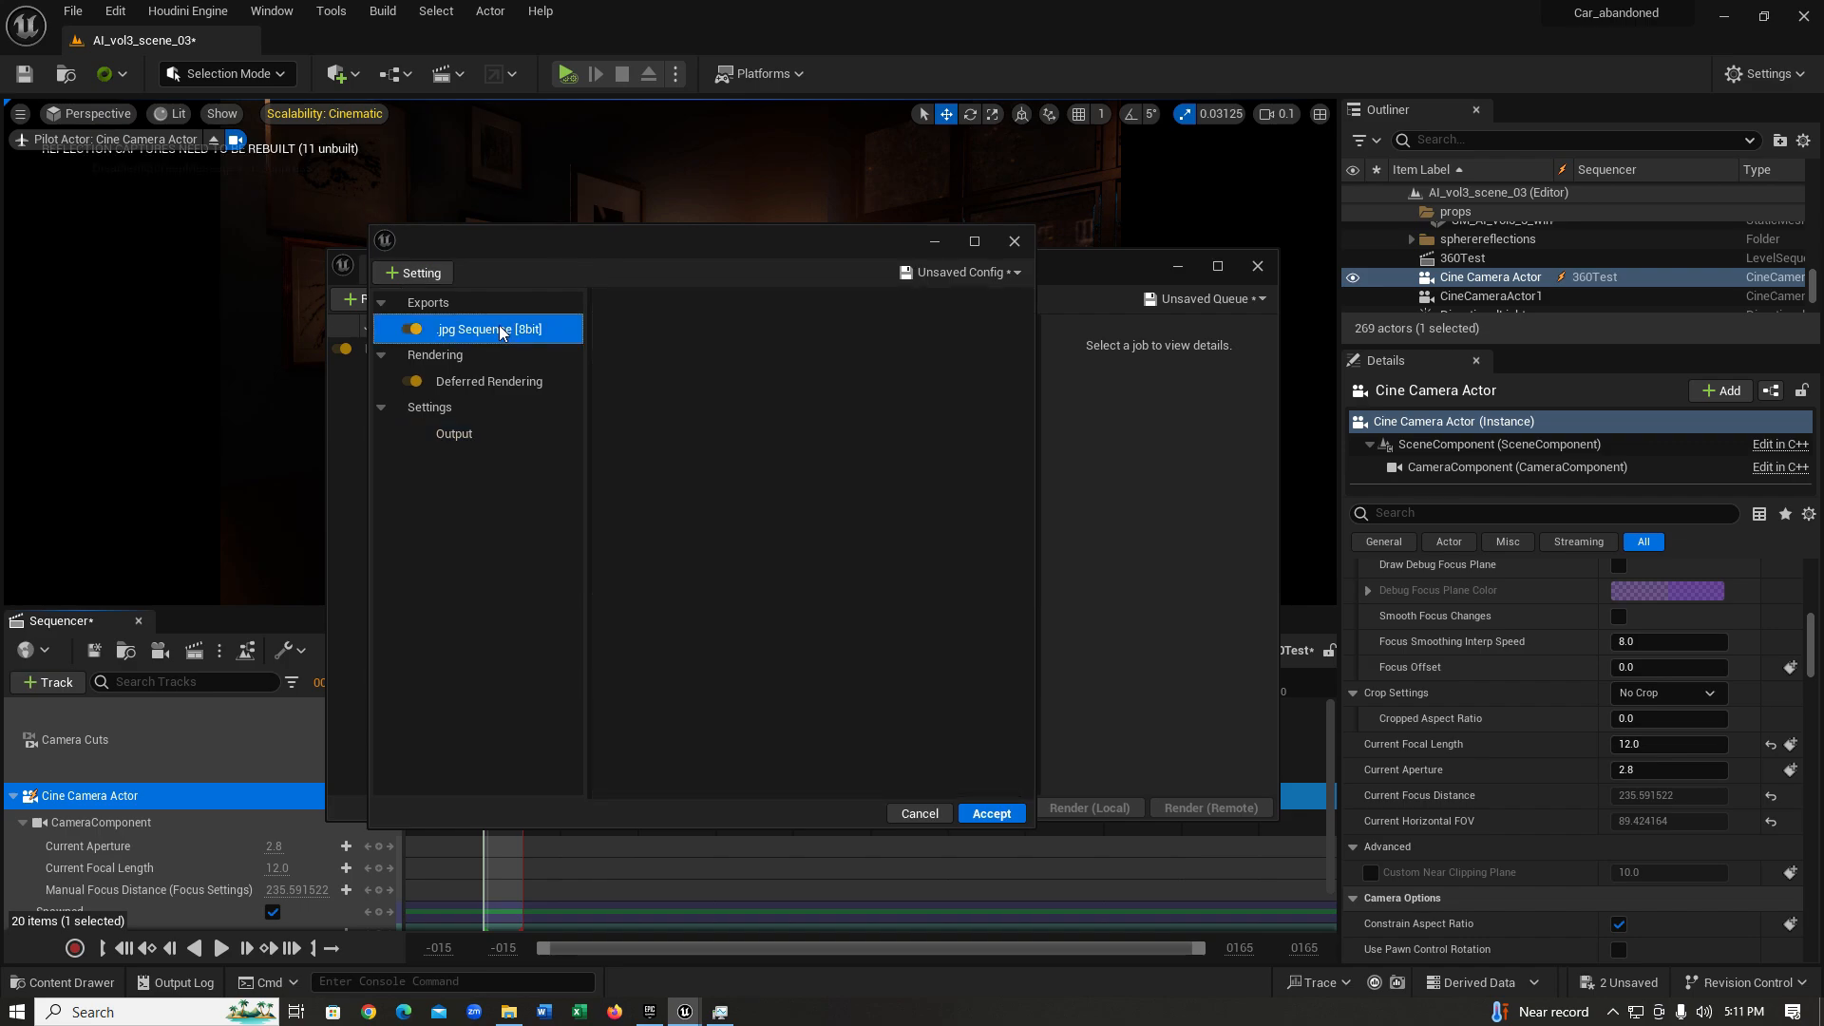
key(Delete)
click(416, 272)
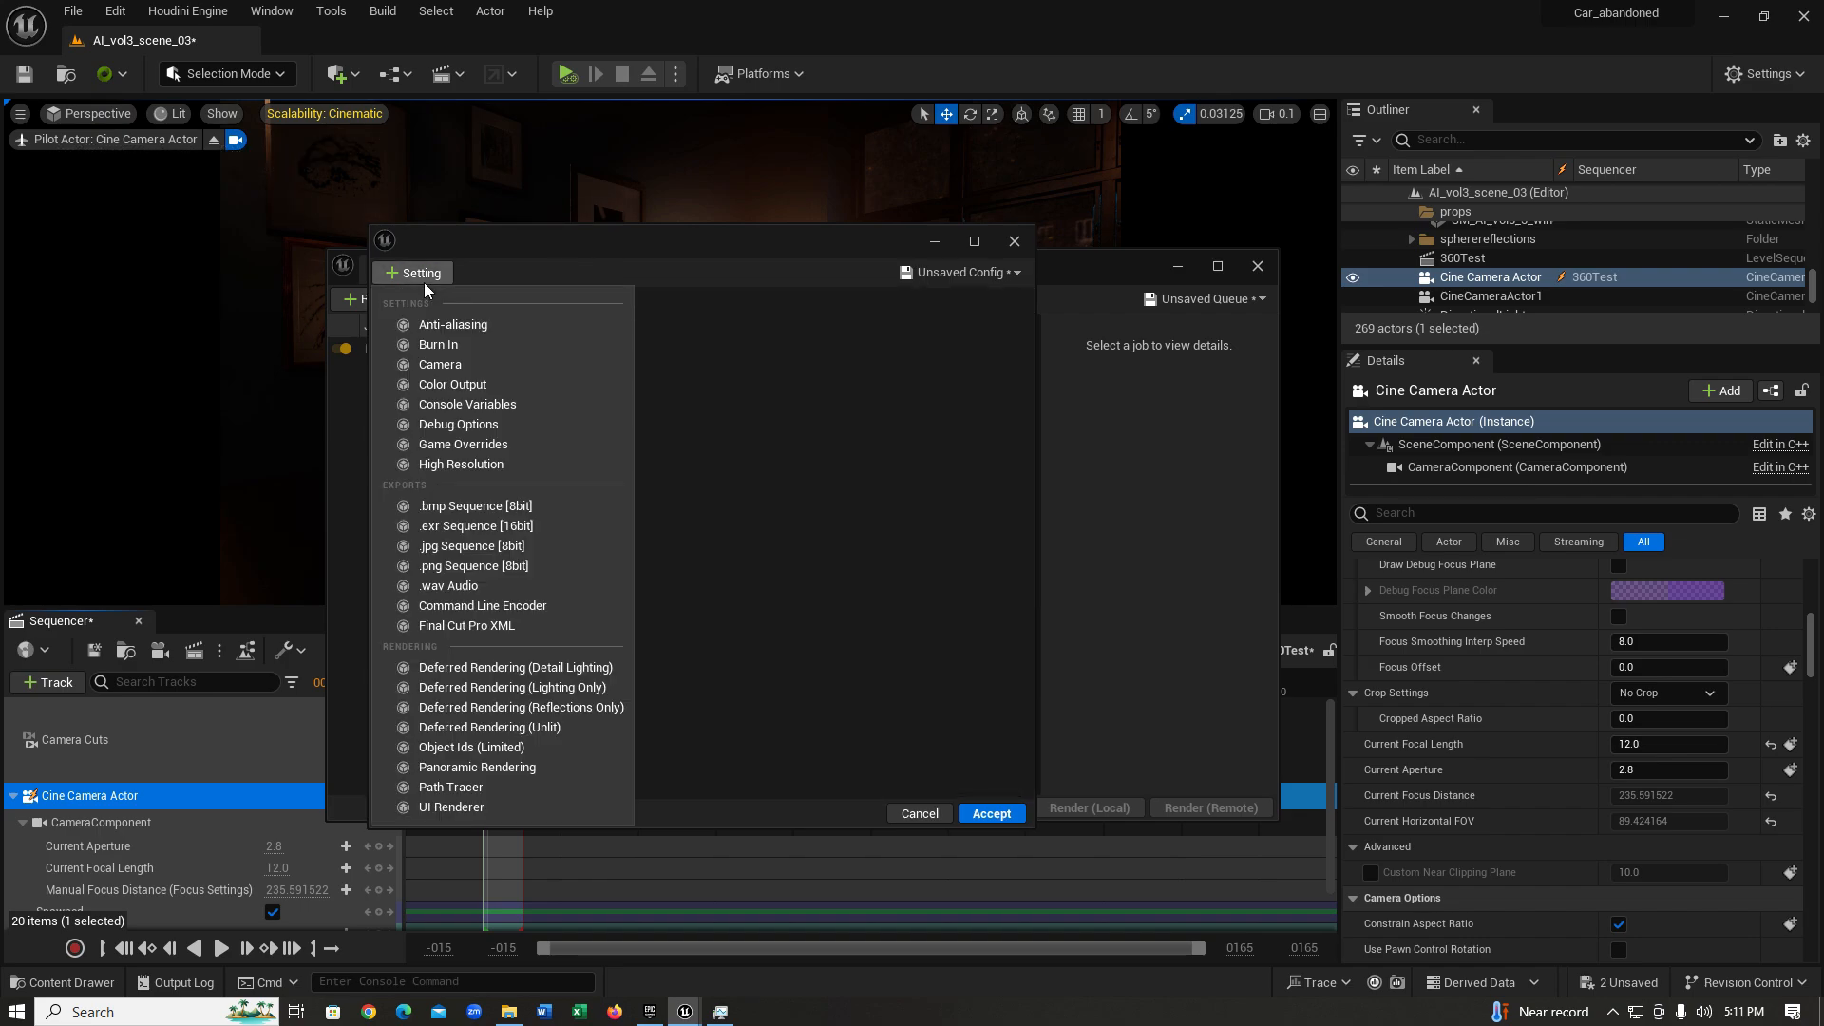
click(475, 565)
Replace the Deferred Rendering pass with Panoramic Rendering.
click(489, 380)
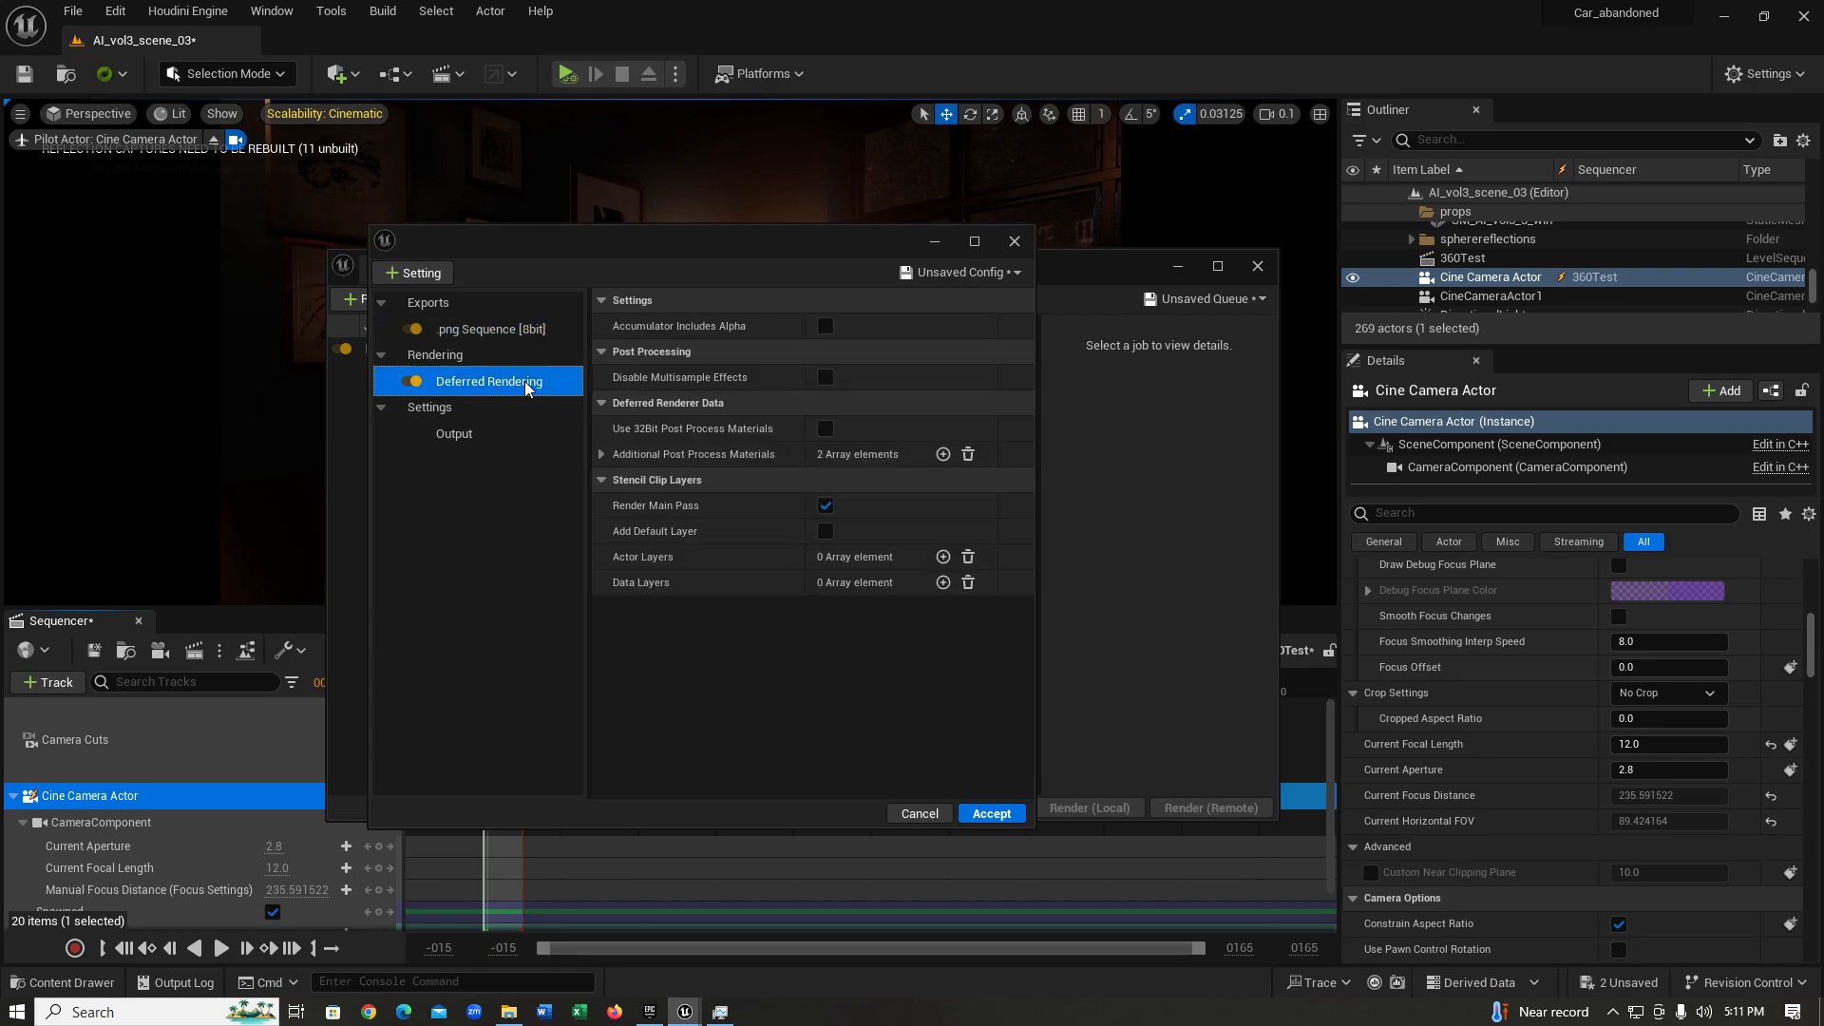
key(Delete)
click(414, 273)
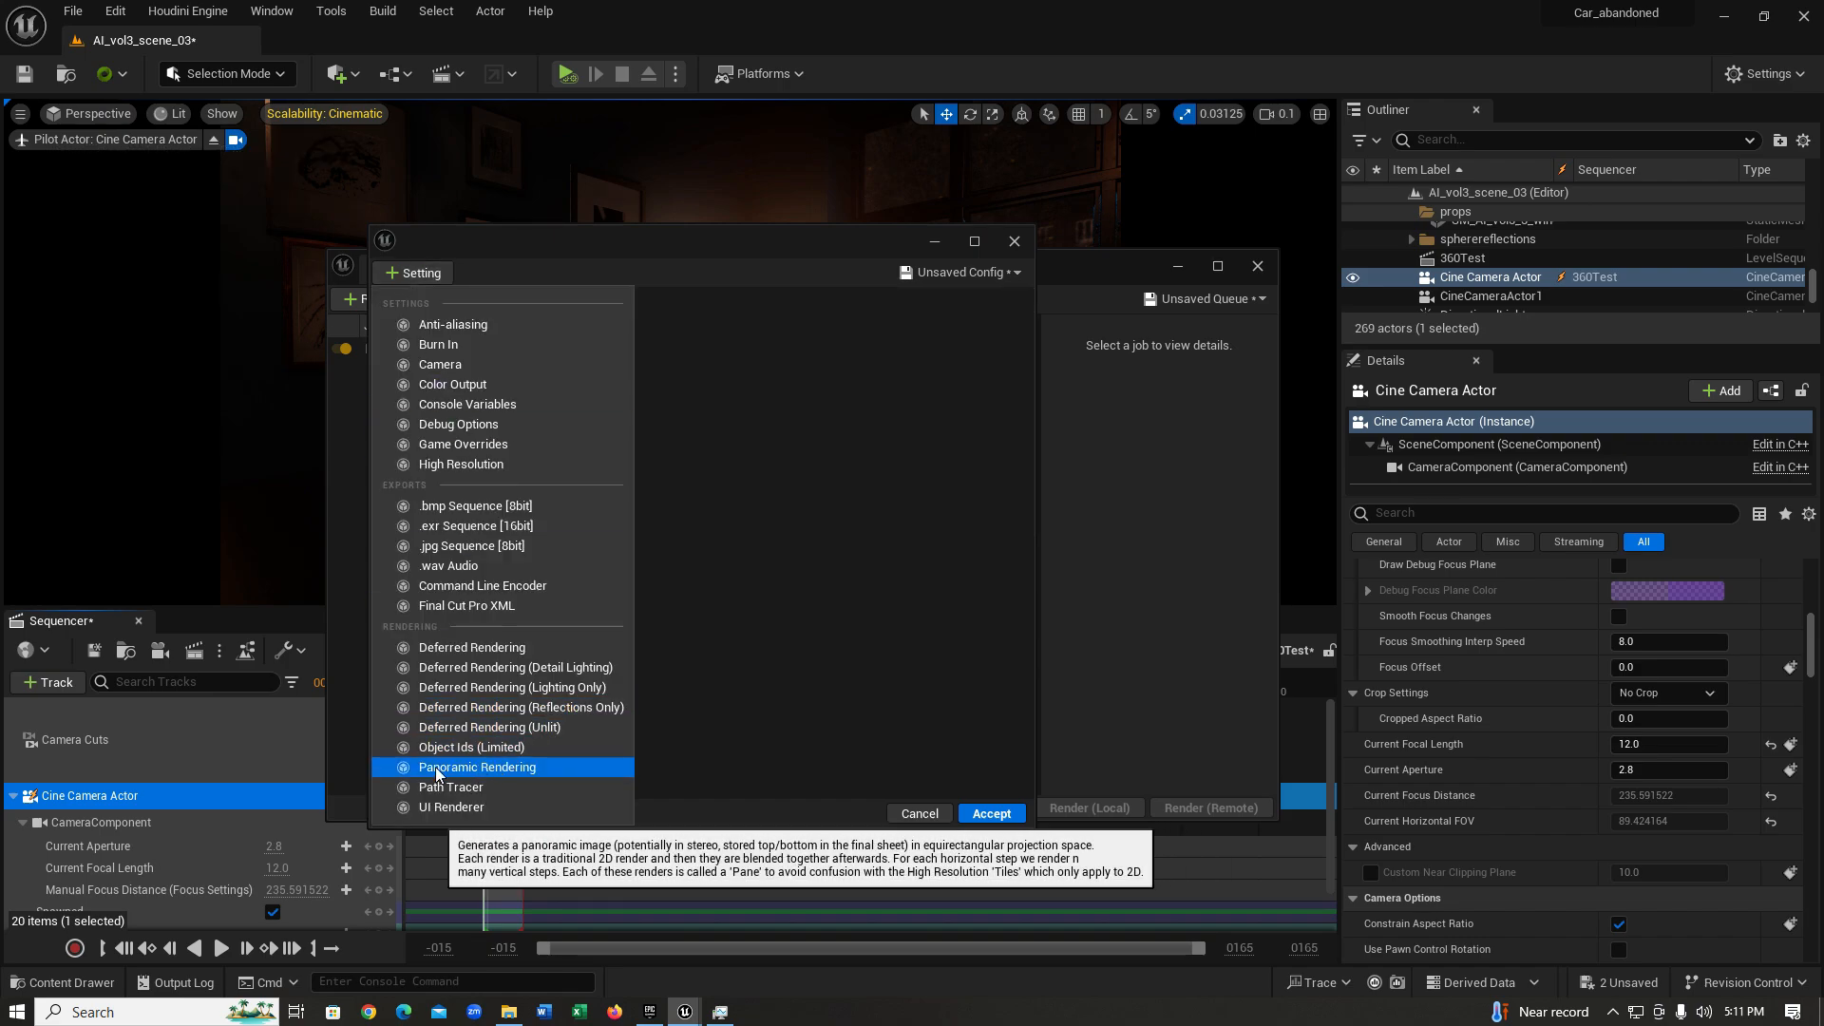
click(485, 771)
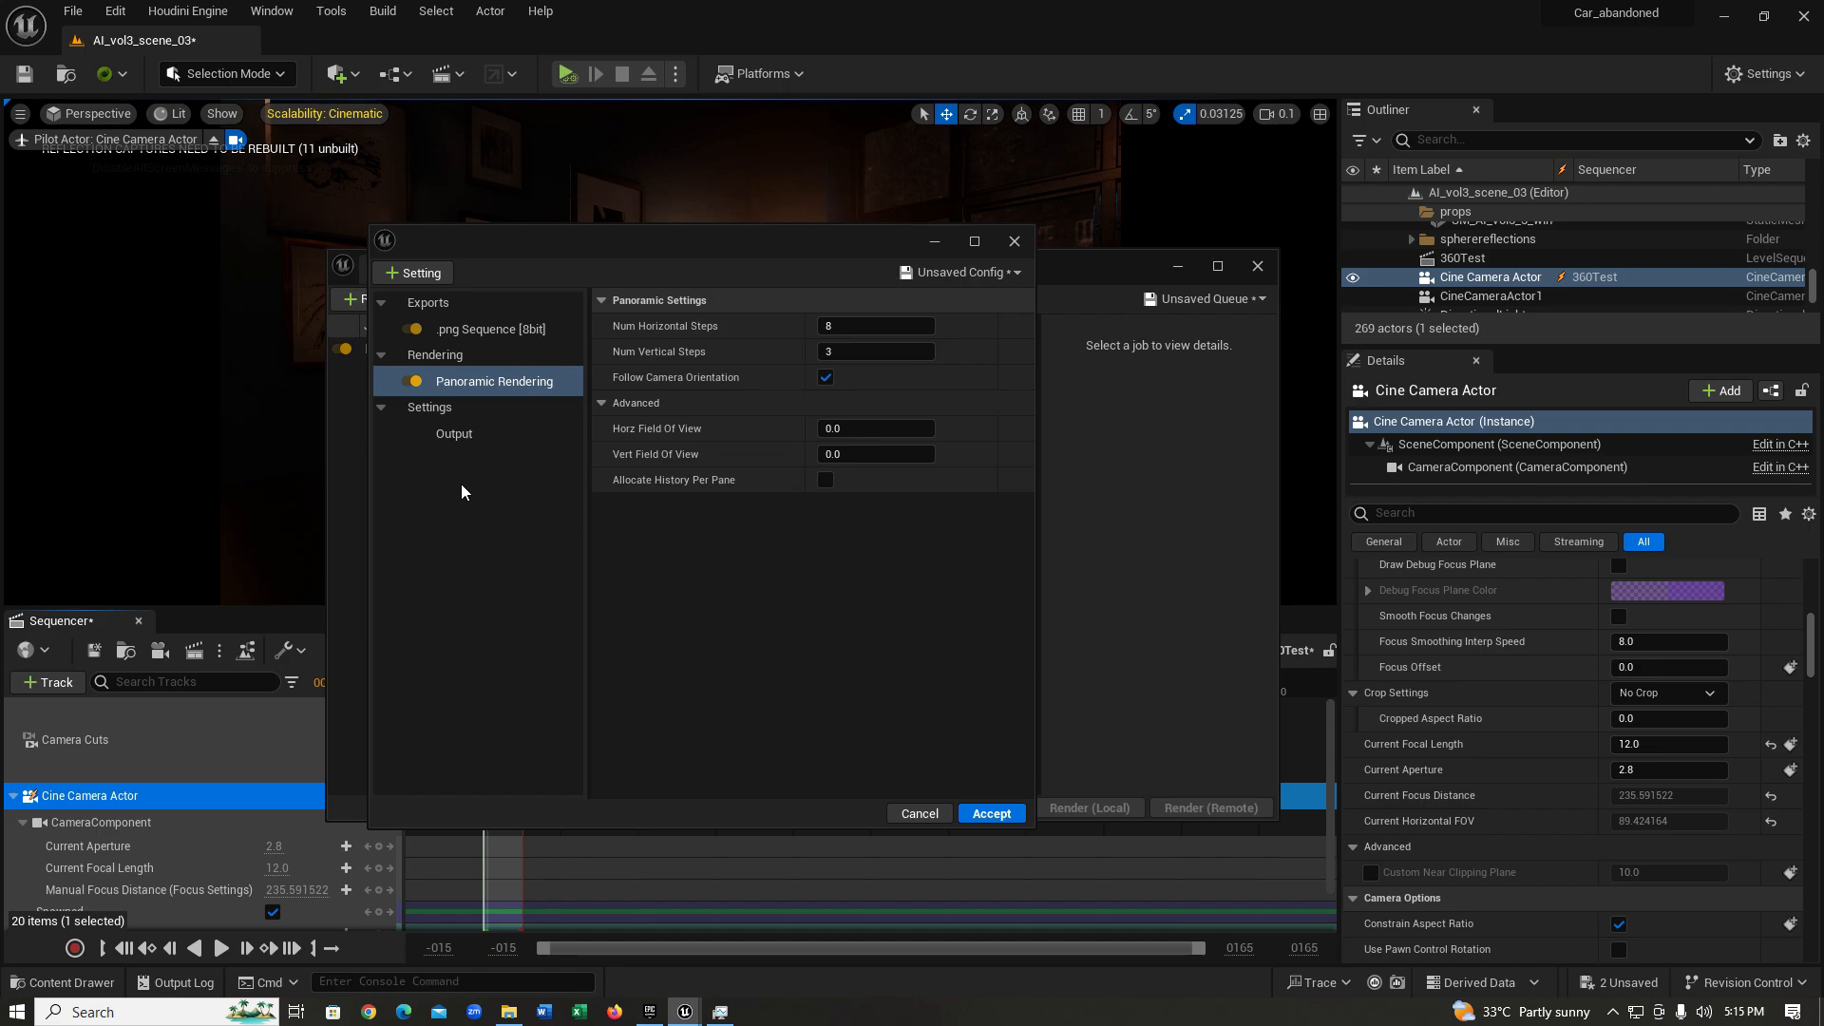
Set the job's output resolution to 7680×4320 (1920*4 by 1080*4).
click(475, 433)
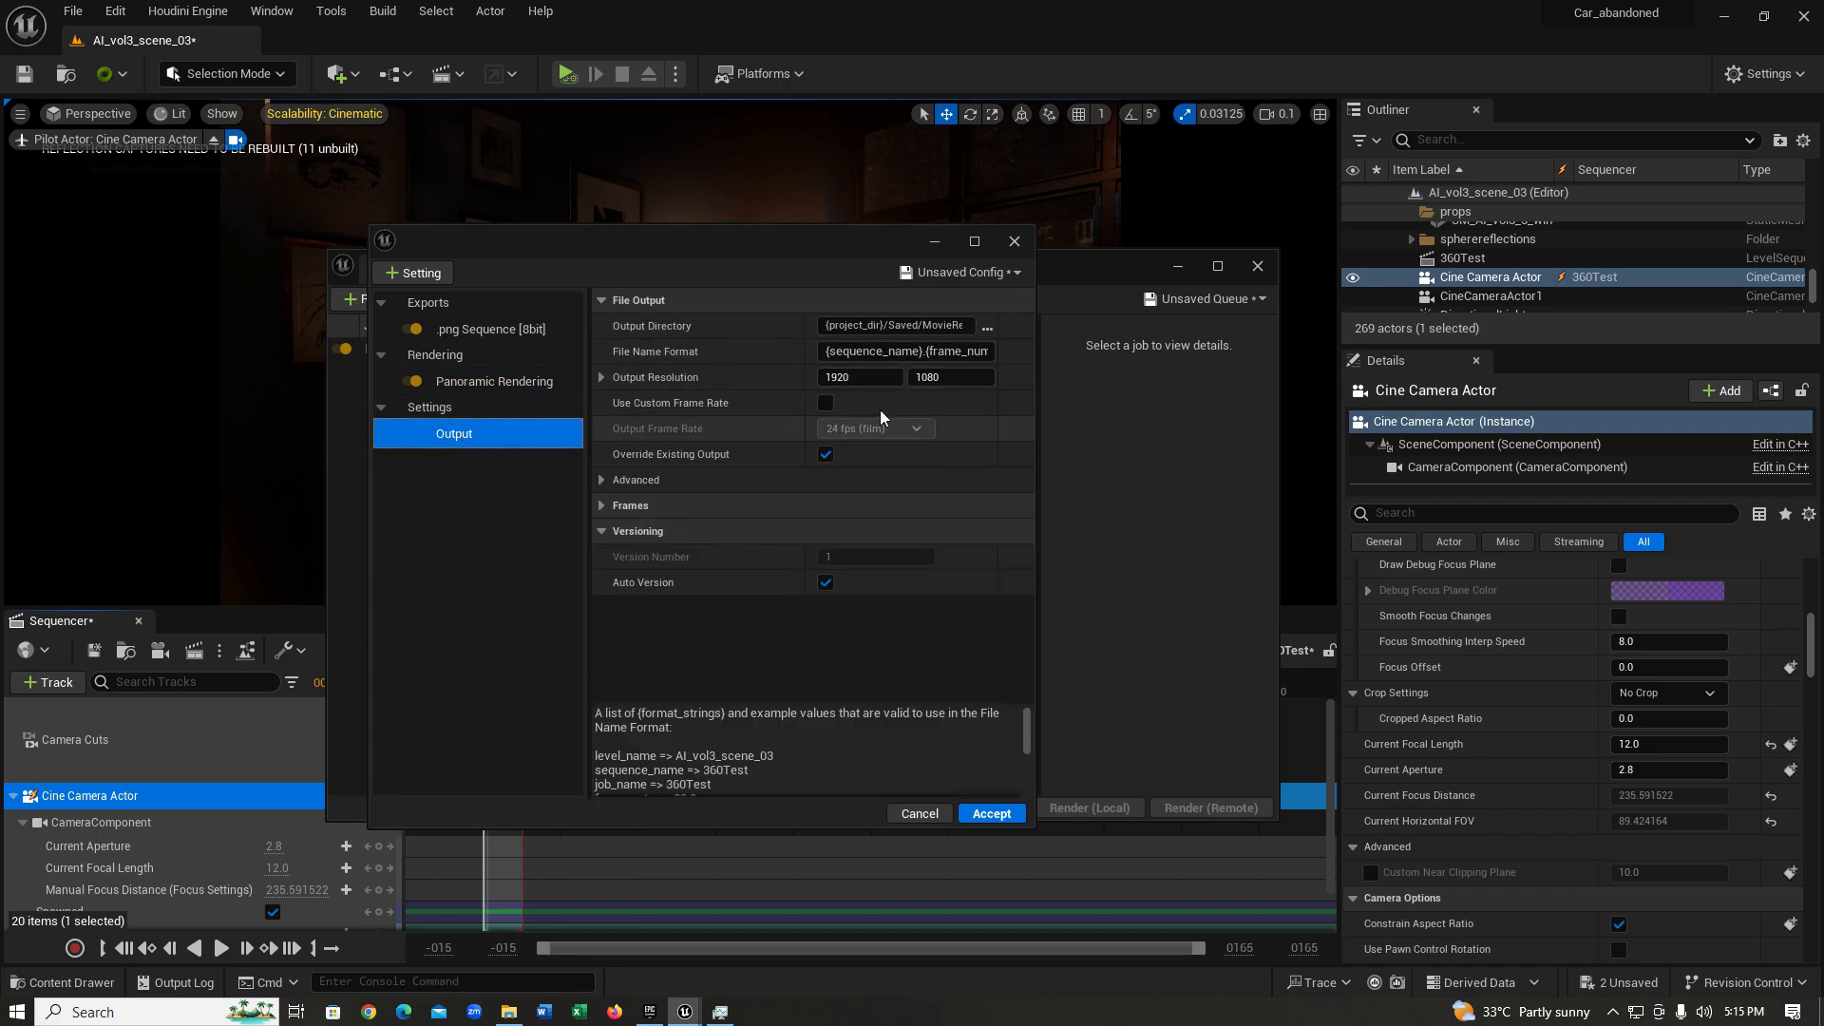
click(863, 377)
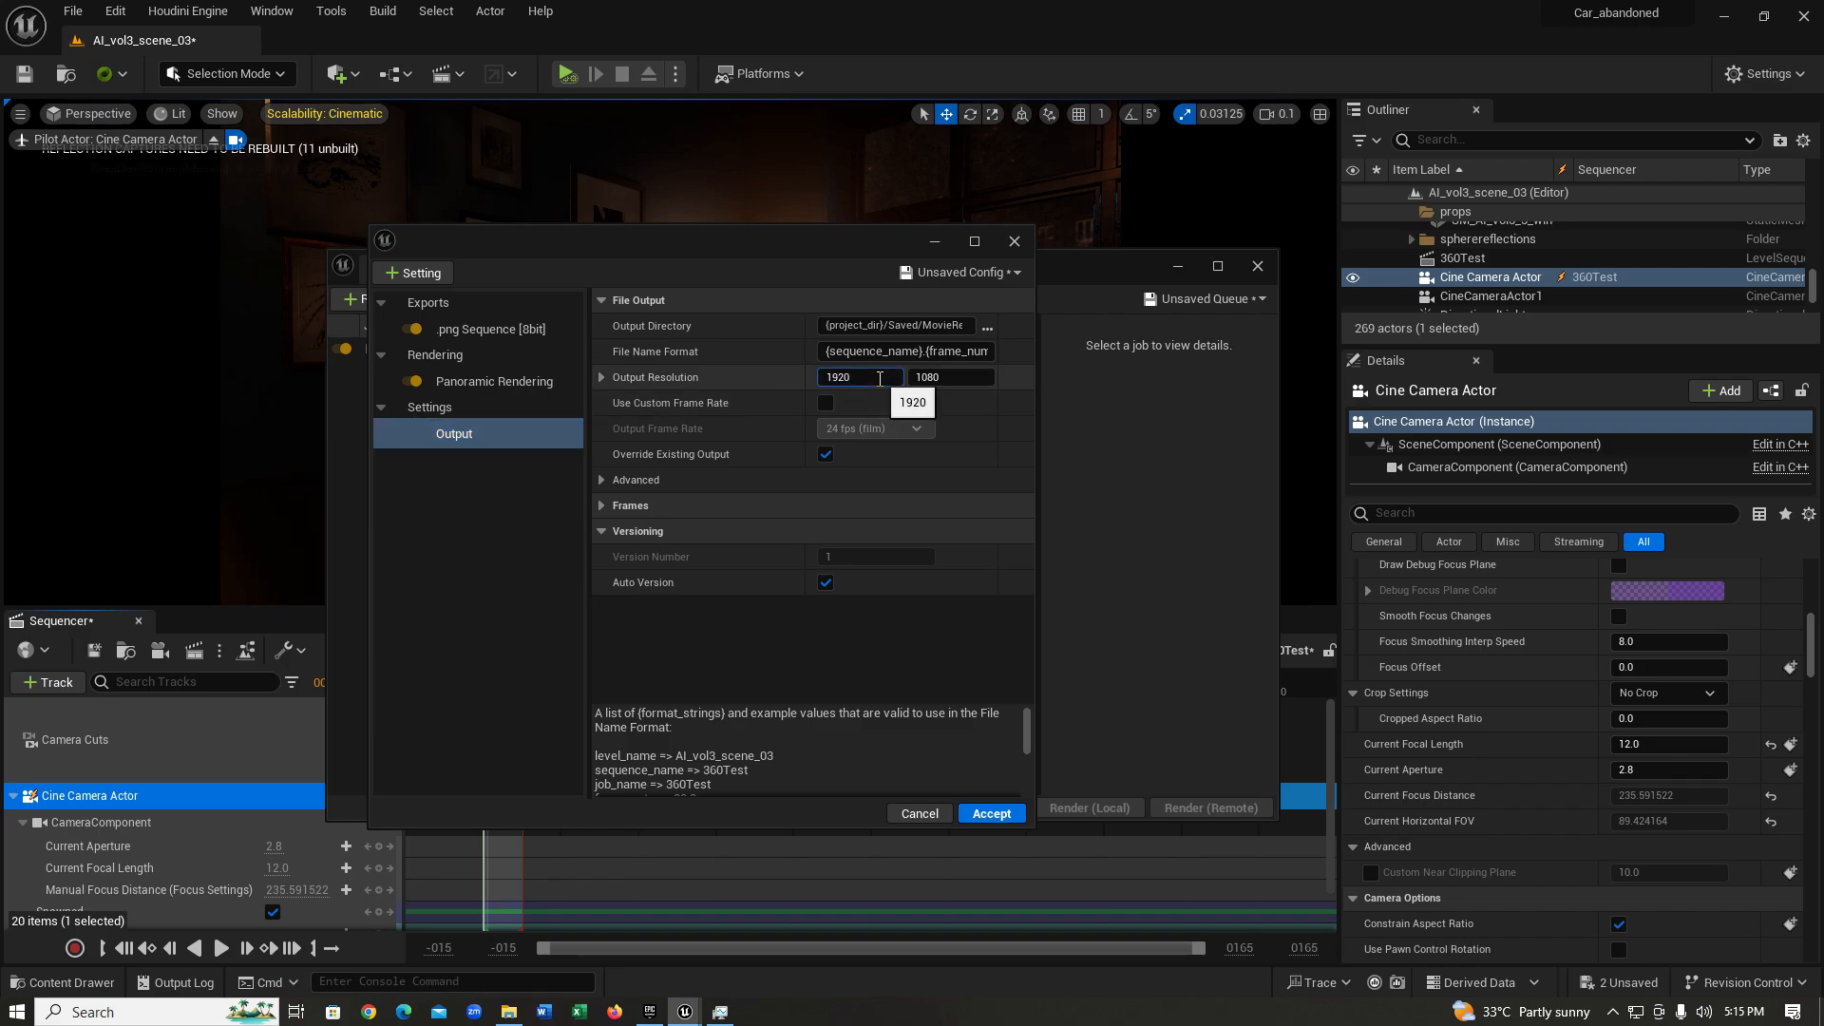
text(4)
click(967, 376)
text(*4)
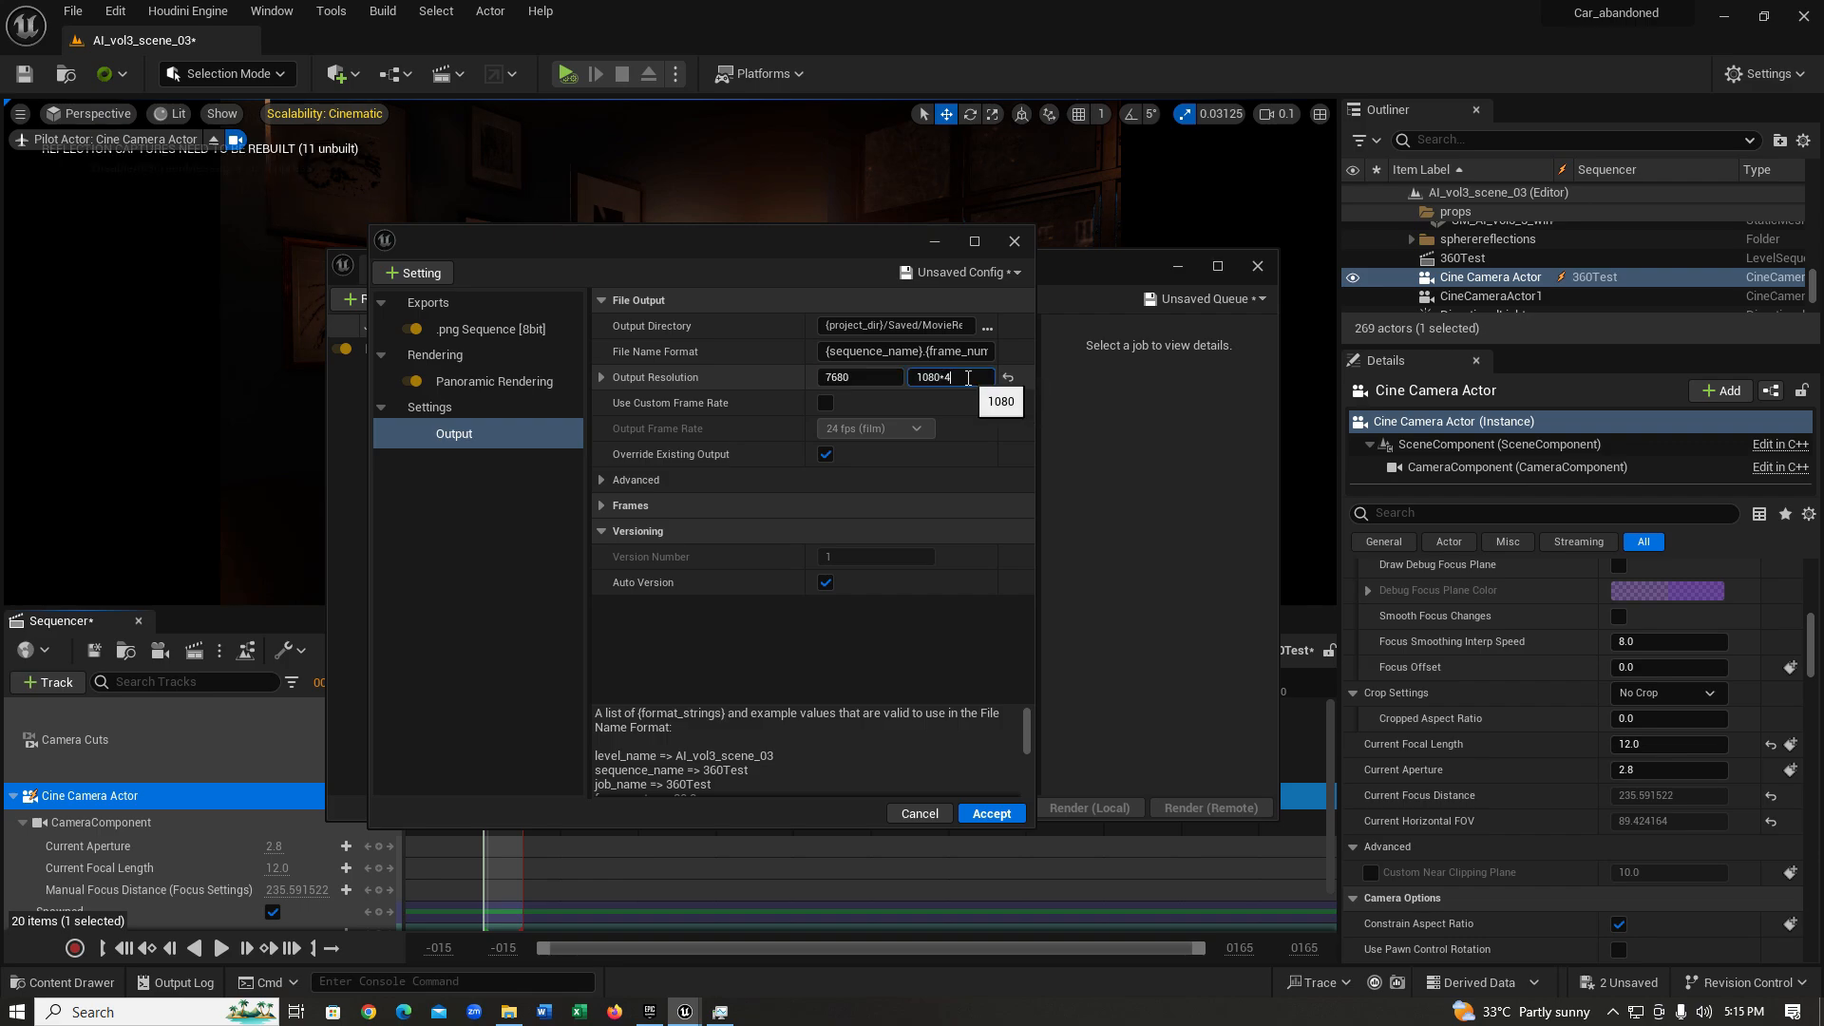
key(Return)
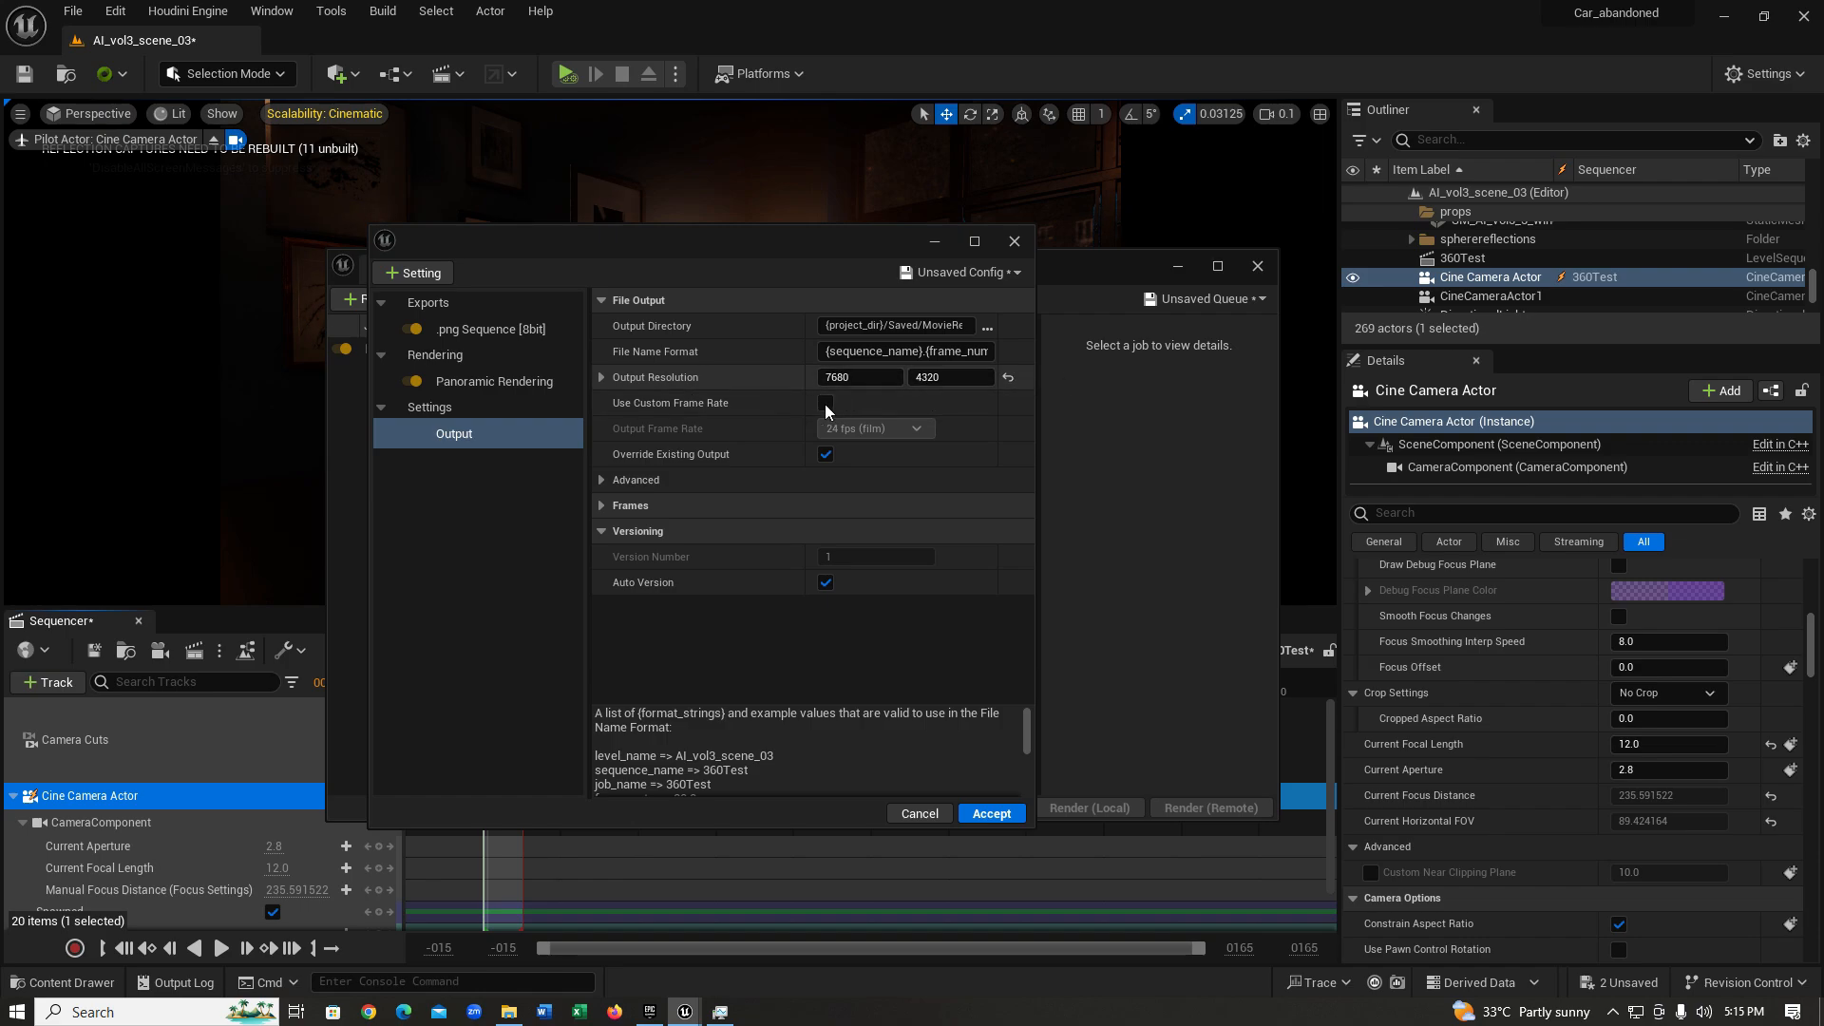
Toggle Use Custom Frame Rate on and off, then accept the render settings.
click(825, 404)
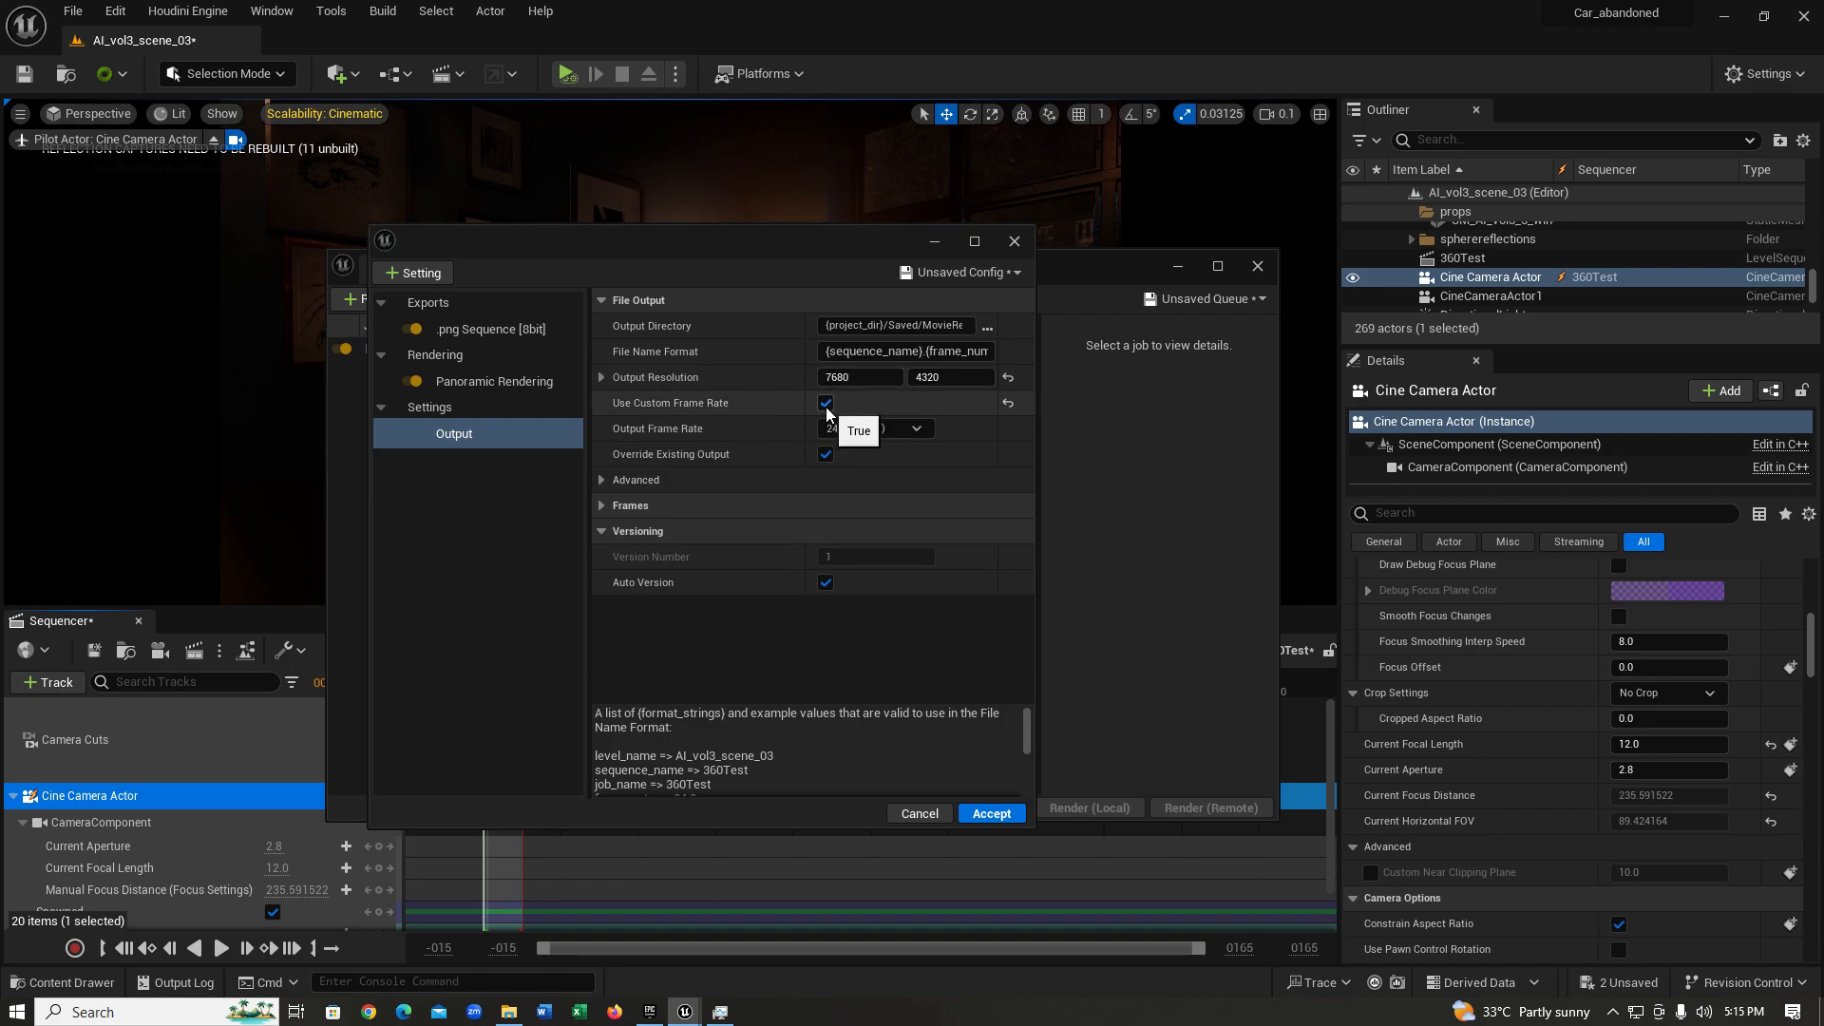
click(826, 403)
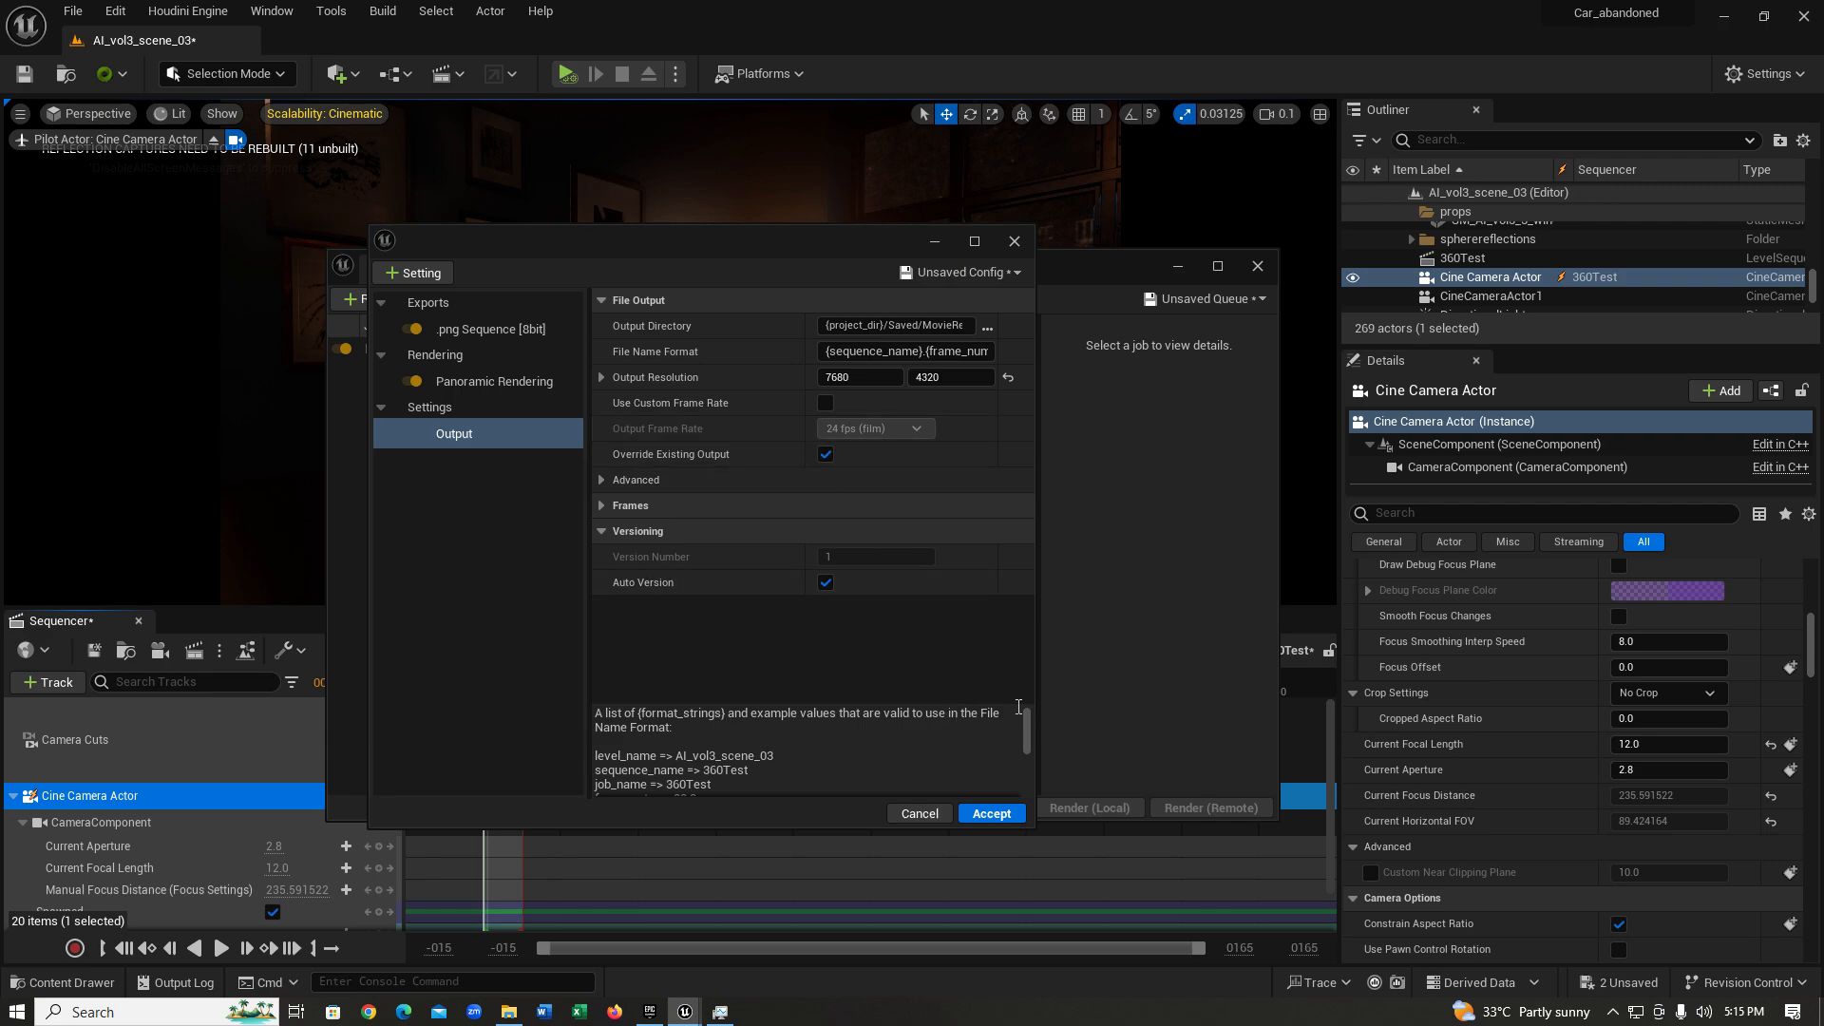
click(988, 815)
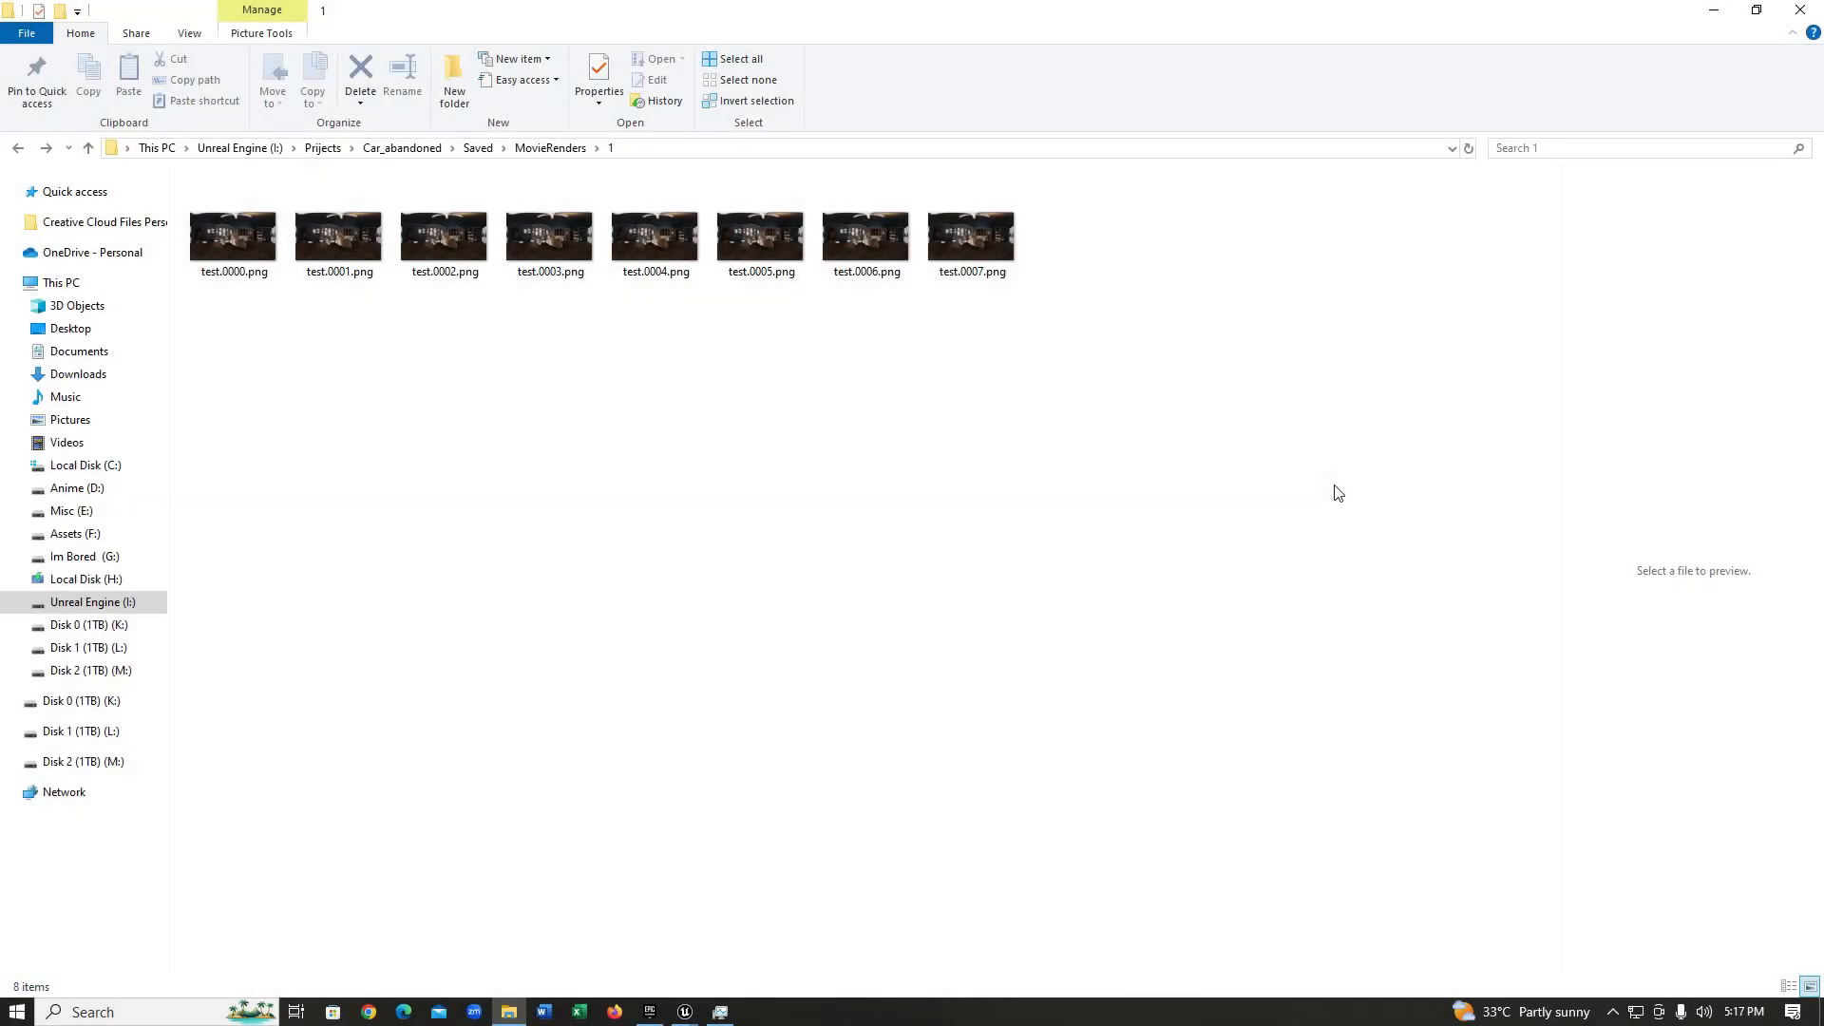
View test.0000.png in Windows Photos as an equirectangular bedroom panorama.
double_click(233, 251)
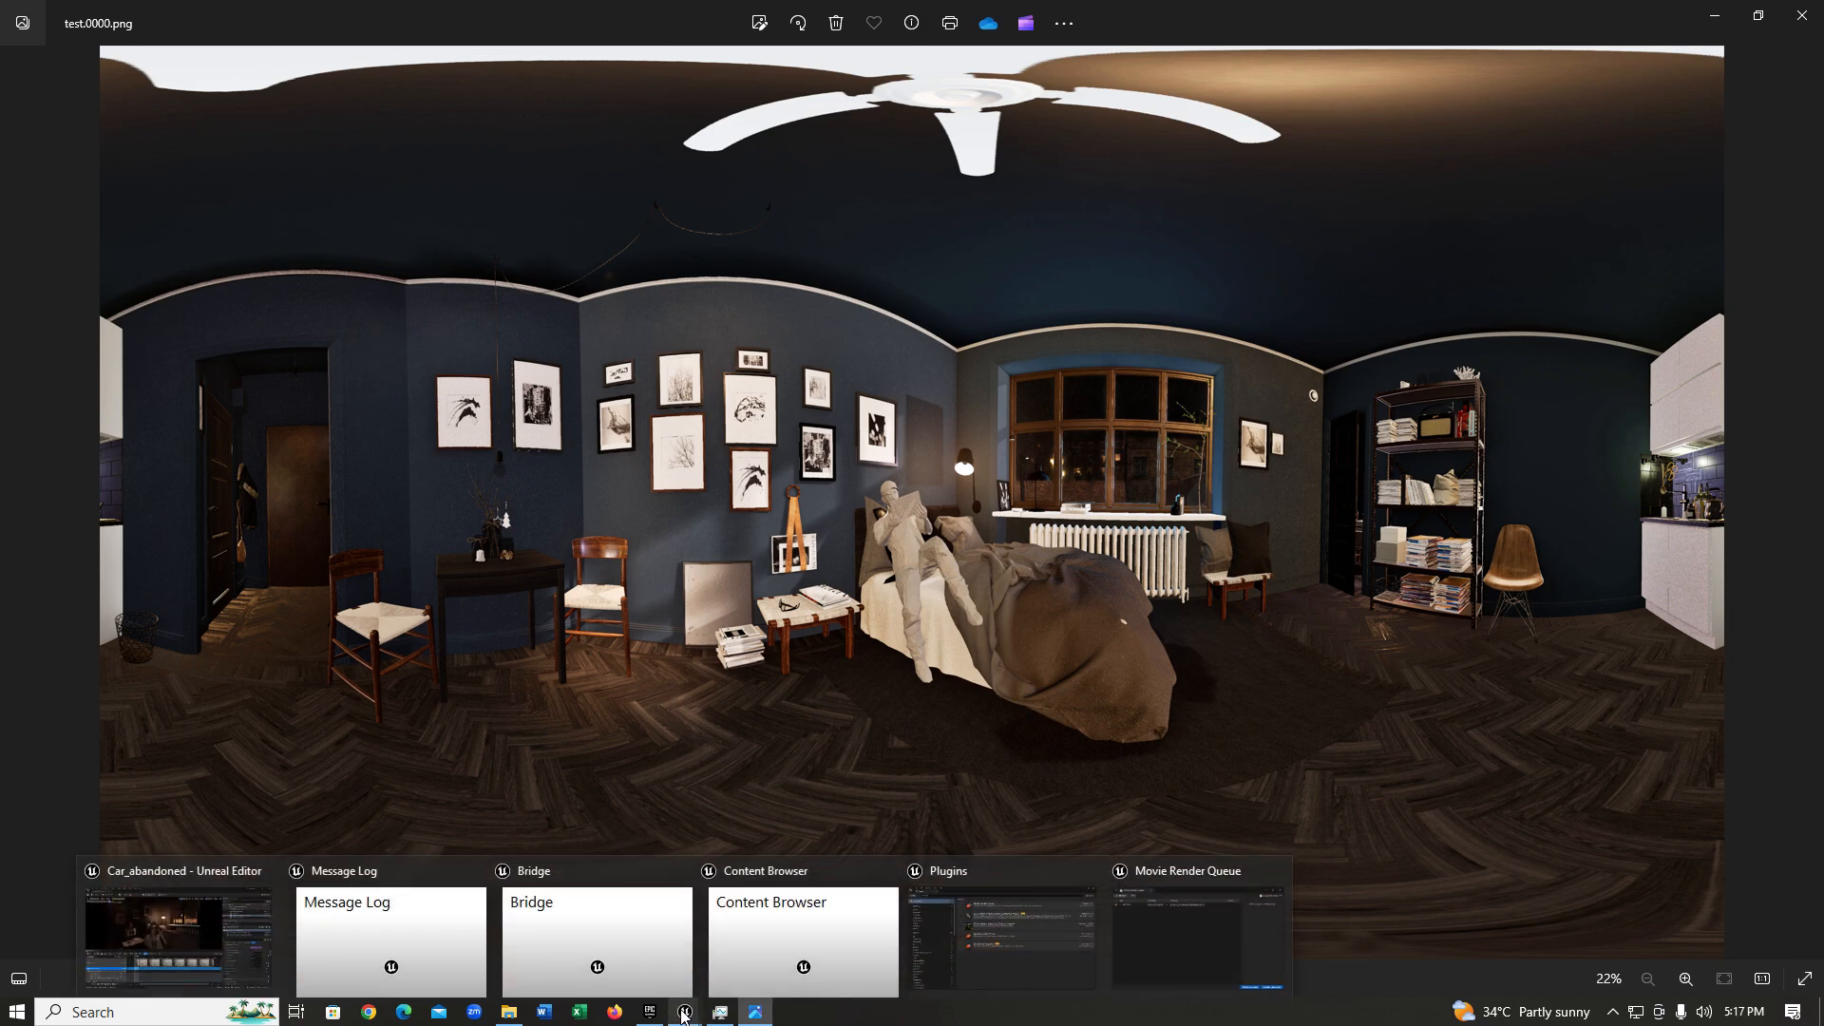
mouse_move(684, 1013)
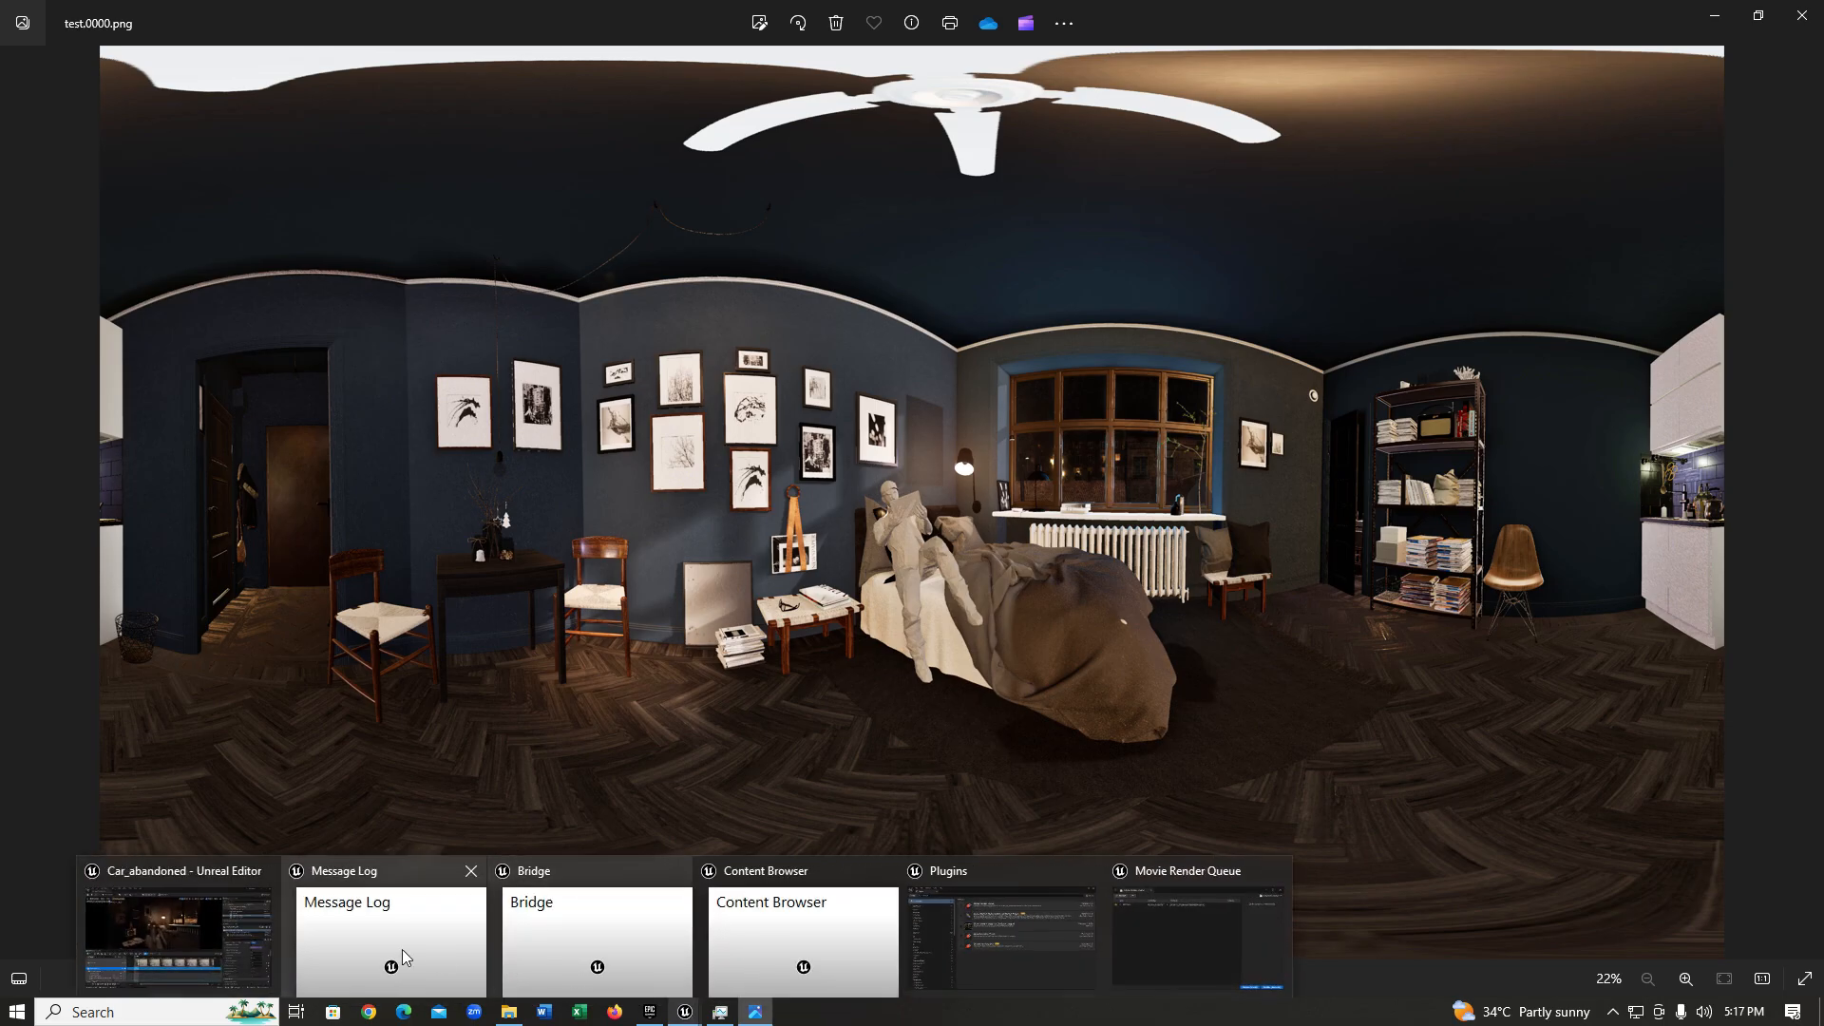
Turn on Allocate History Per Pane in the job's Panoramic Rendering settings and accept.
click(230, 945)
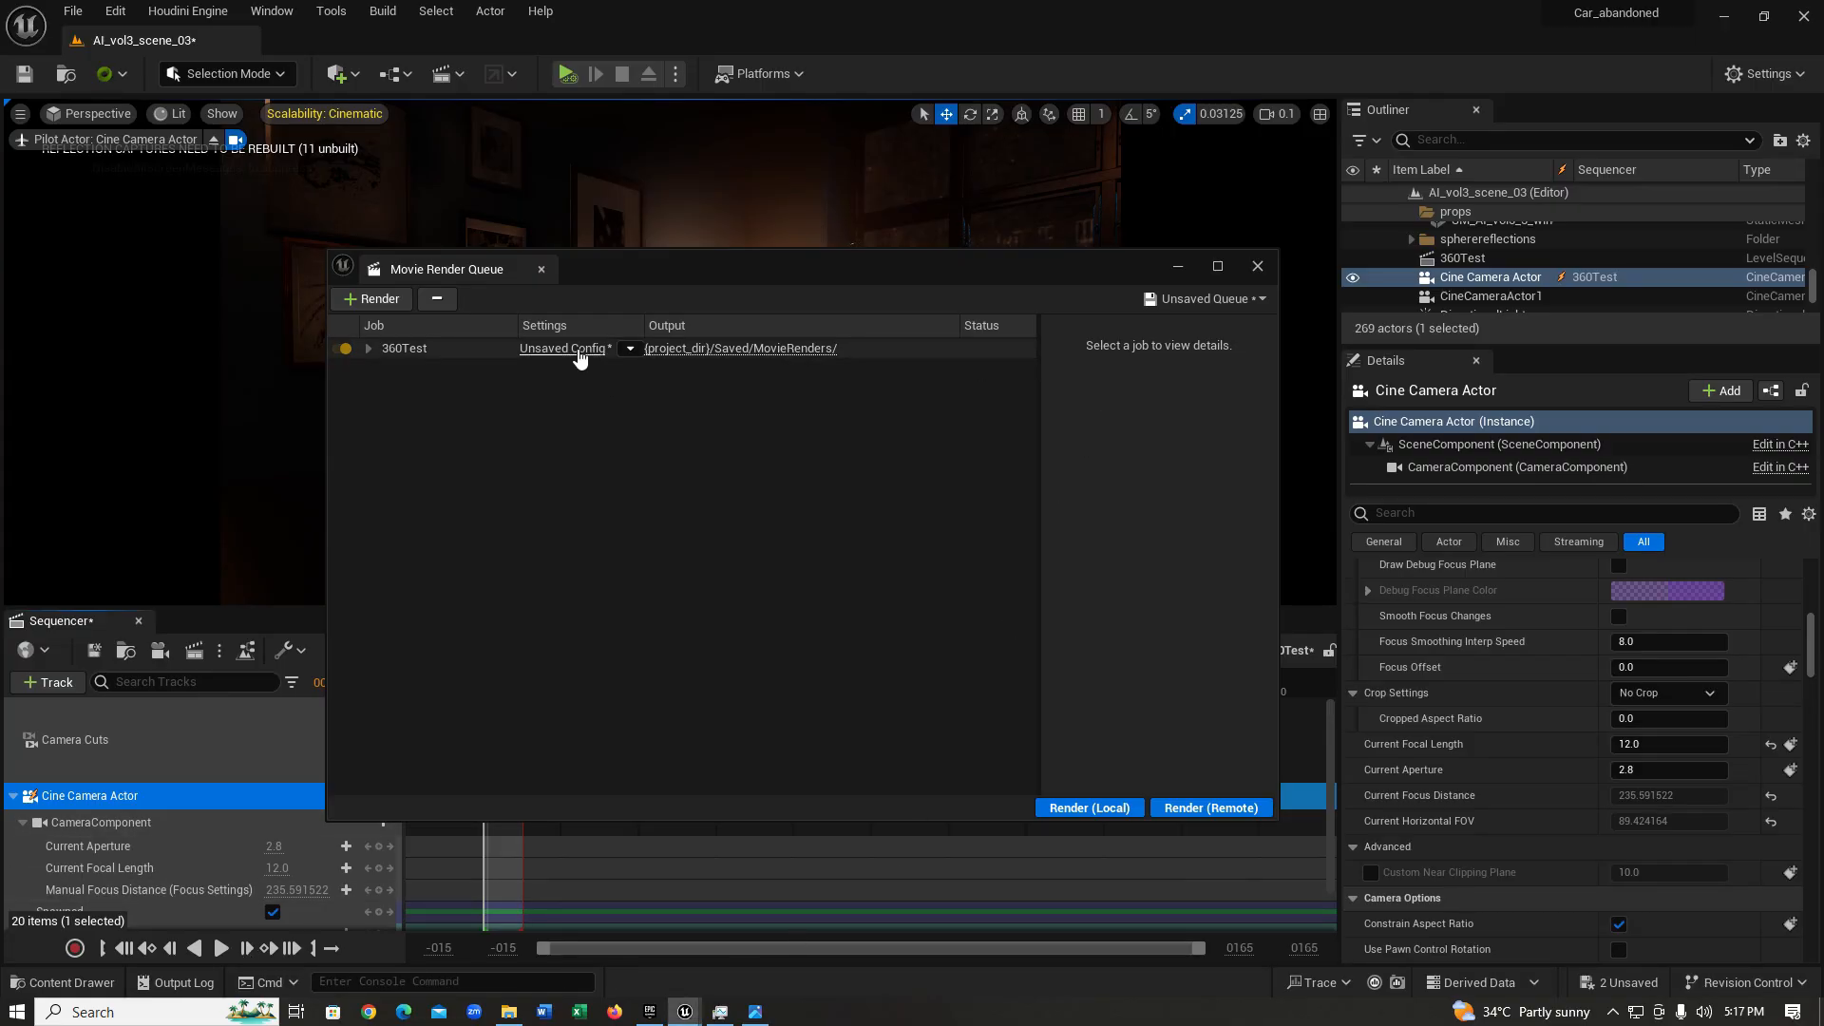
click(563, 348)
click(704, 352)
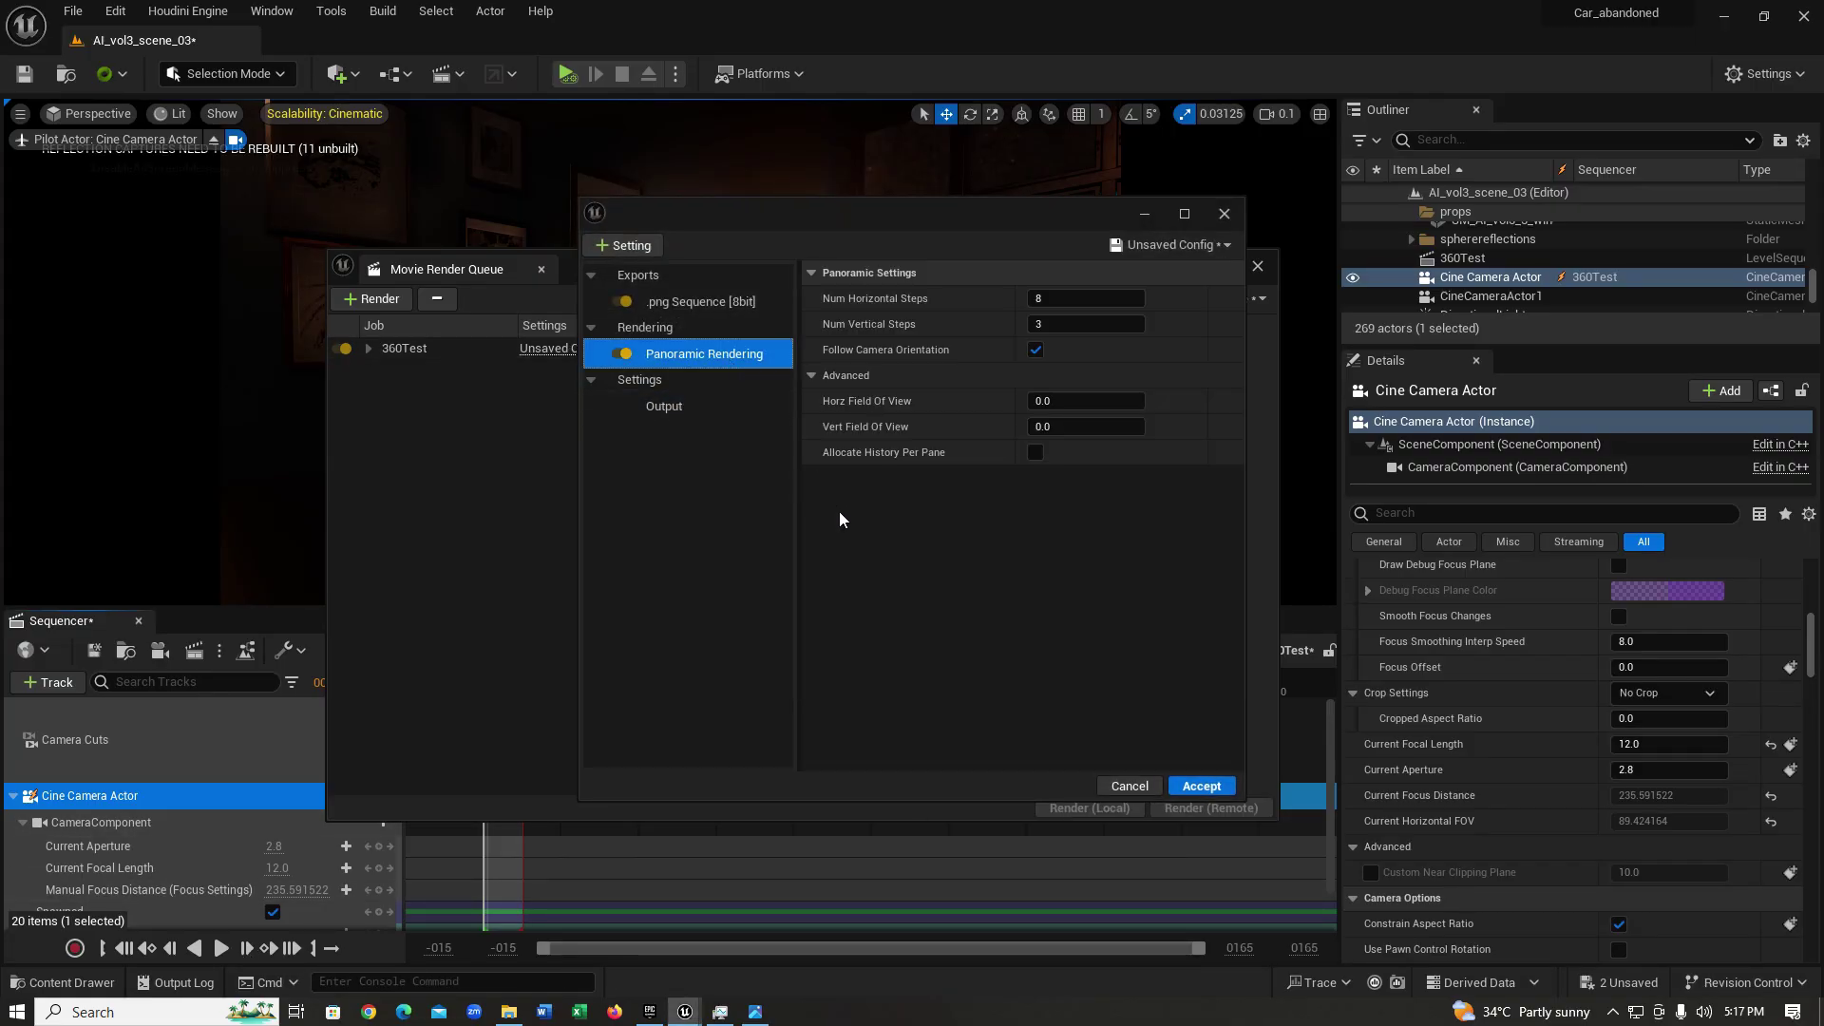
click(1035, 452)
click(1200, 786)
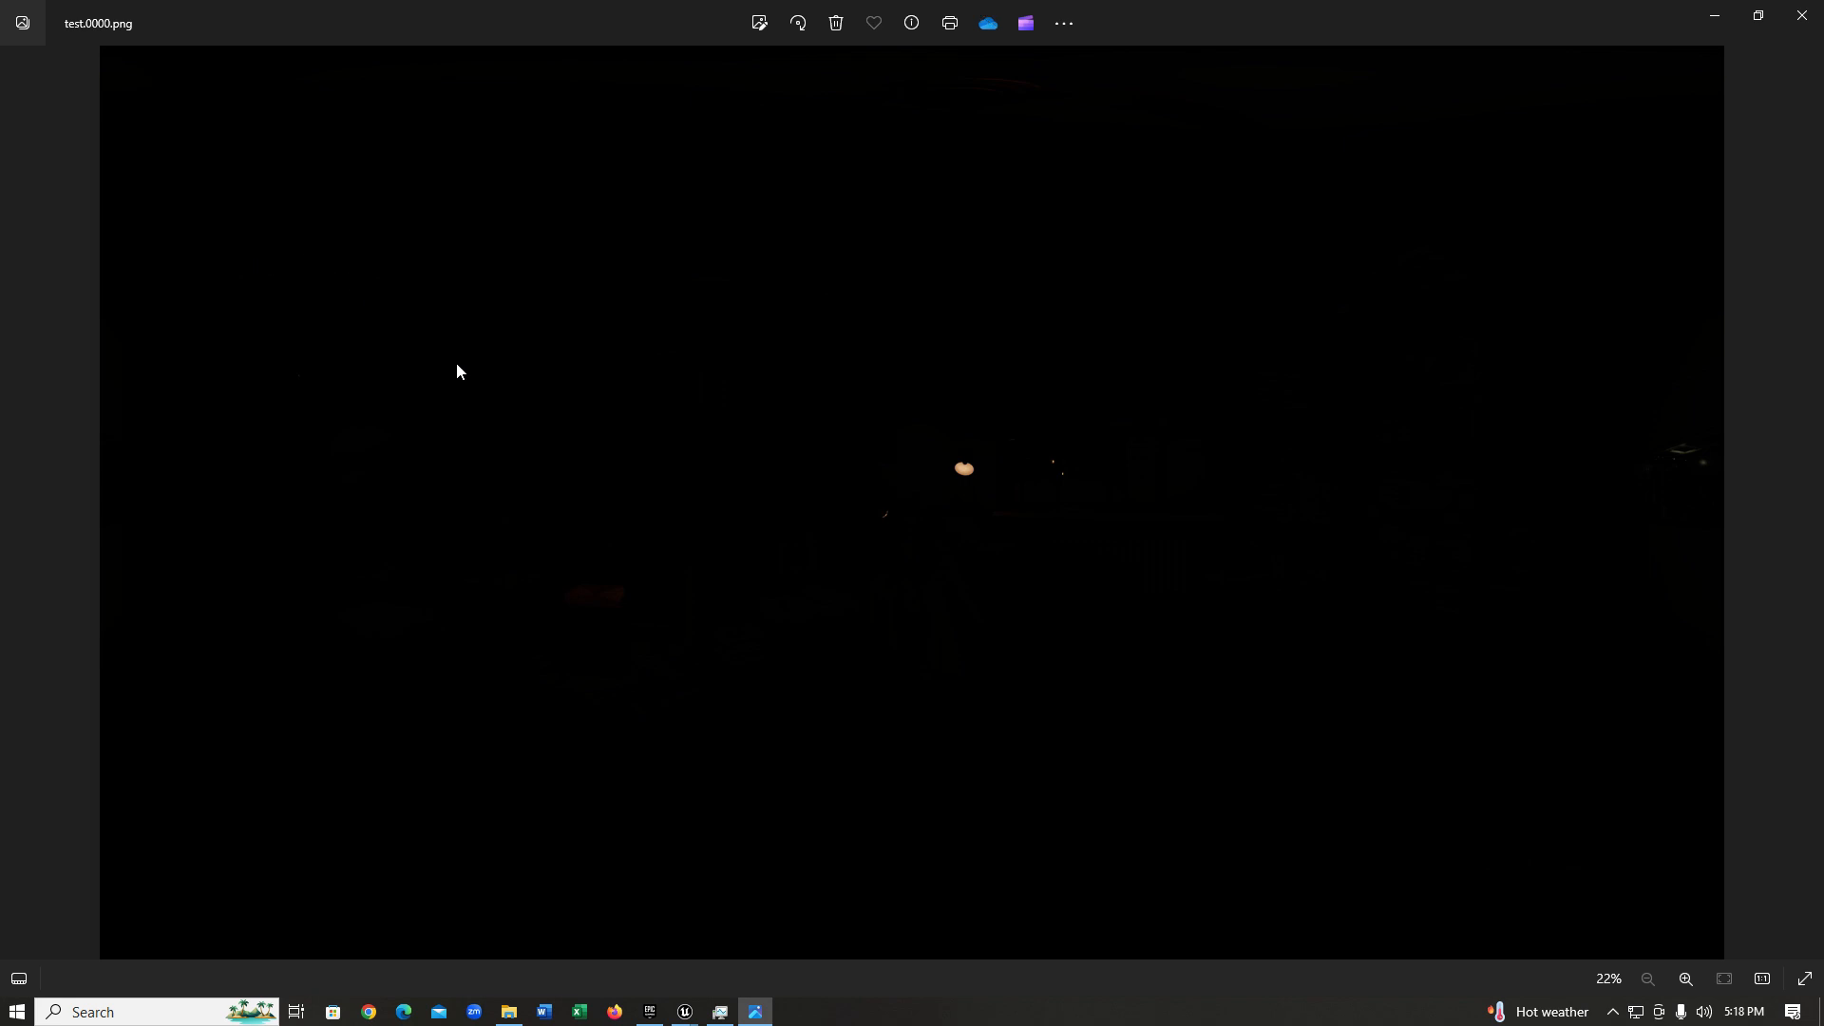
Close the render queue and set the Cine Camera's metering mode to Manual.
mouse_move(684, 1012)
click(159, 923)
click(1269, 257)
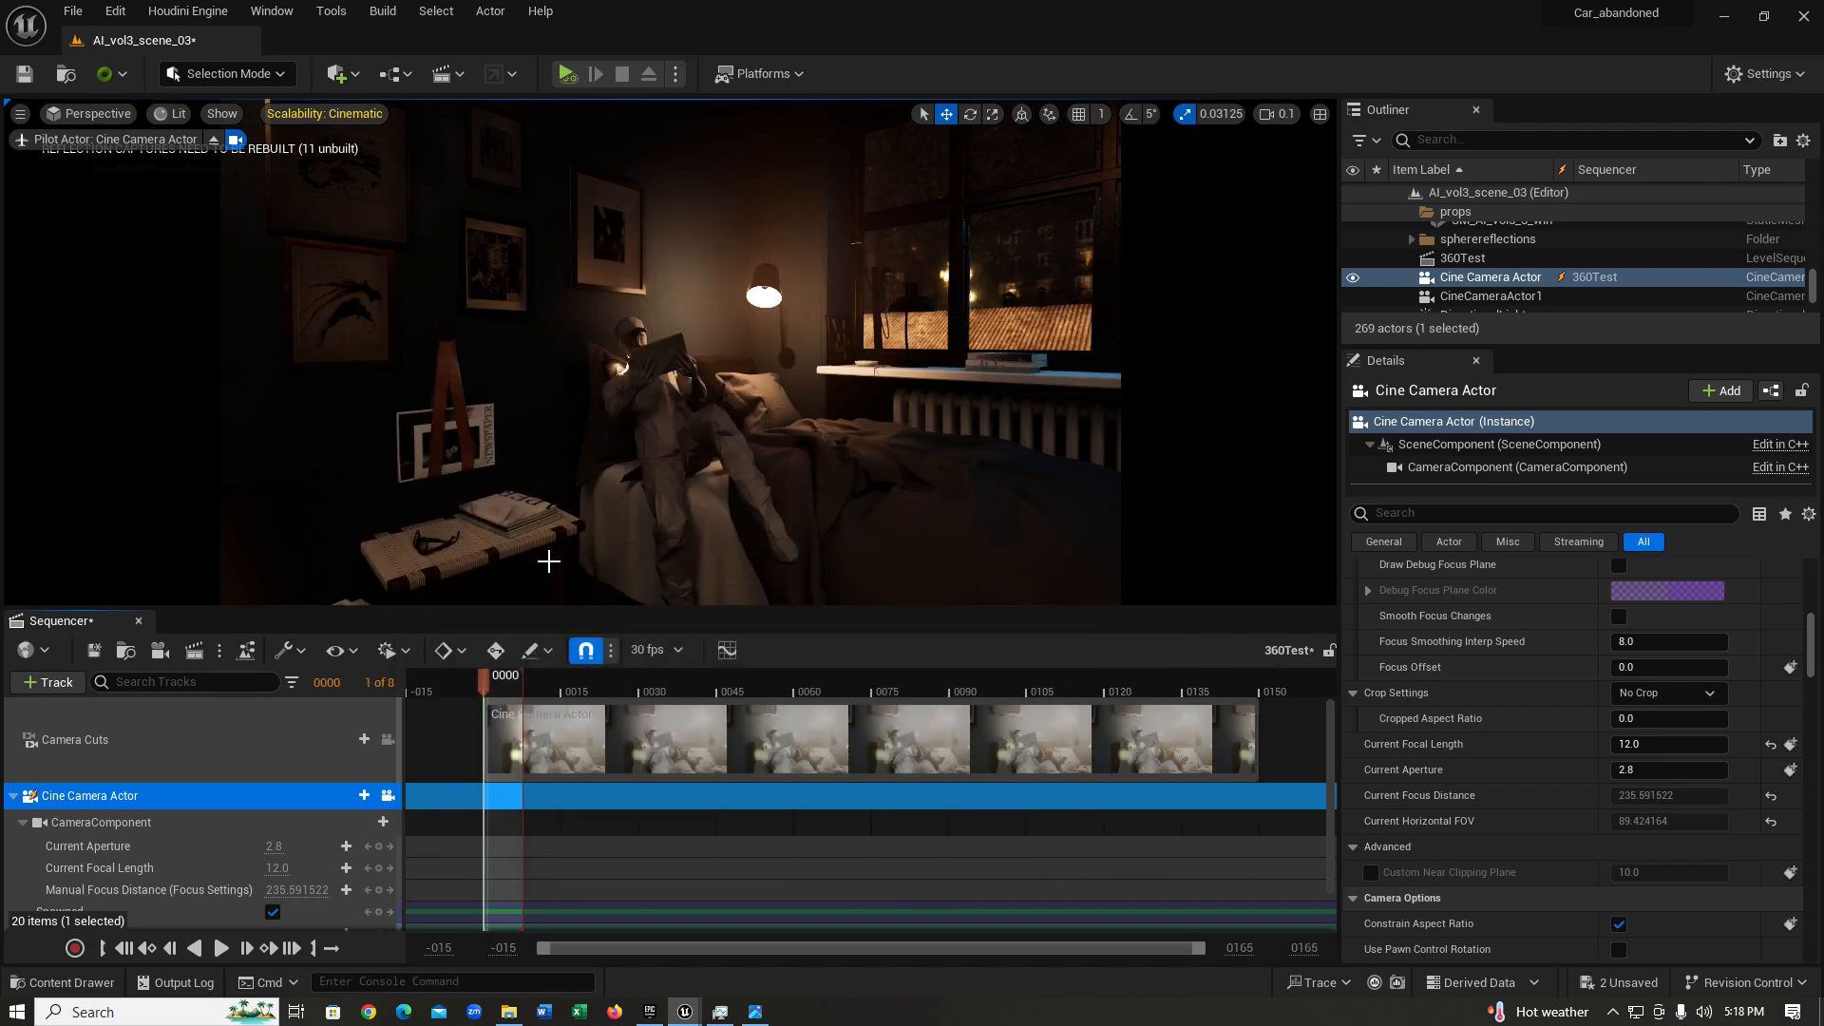
scroll(1582, 642, up, 3)
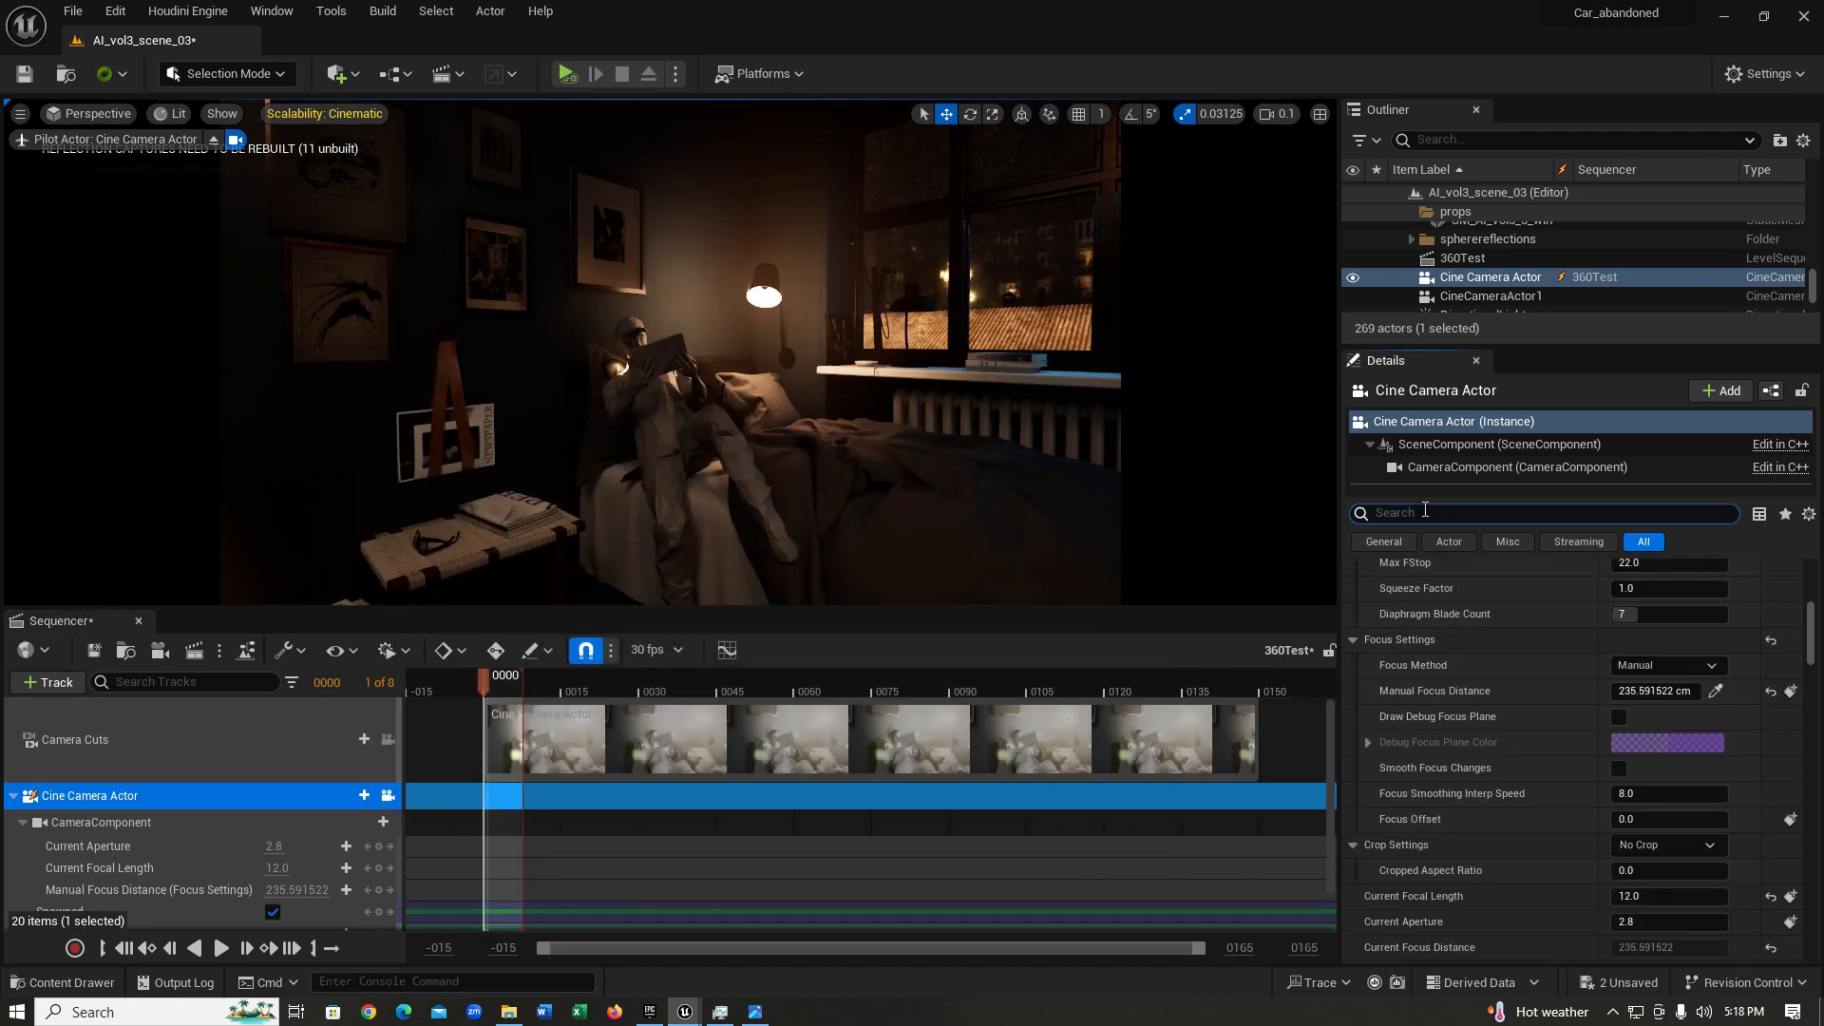
click(1425, 511)
text(exp)
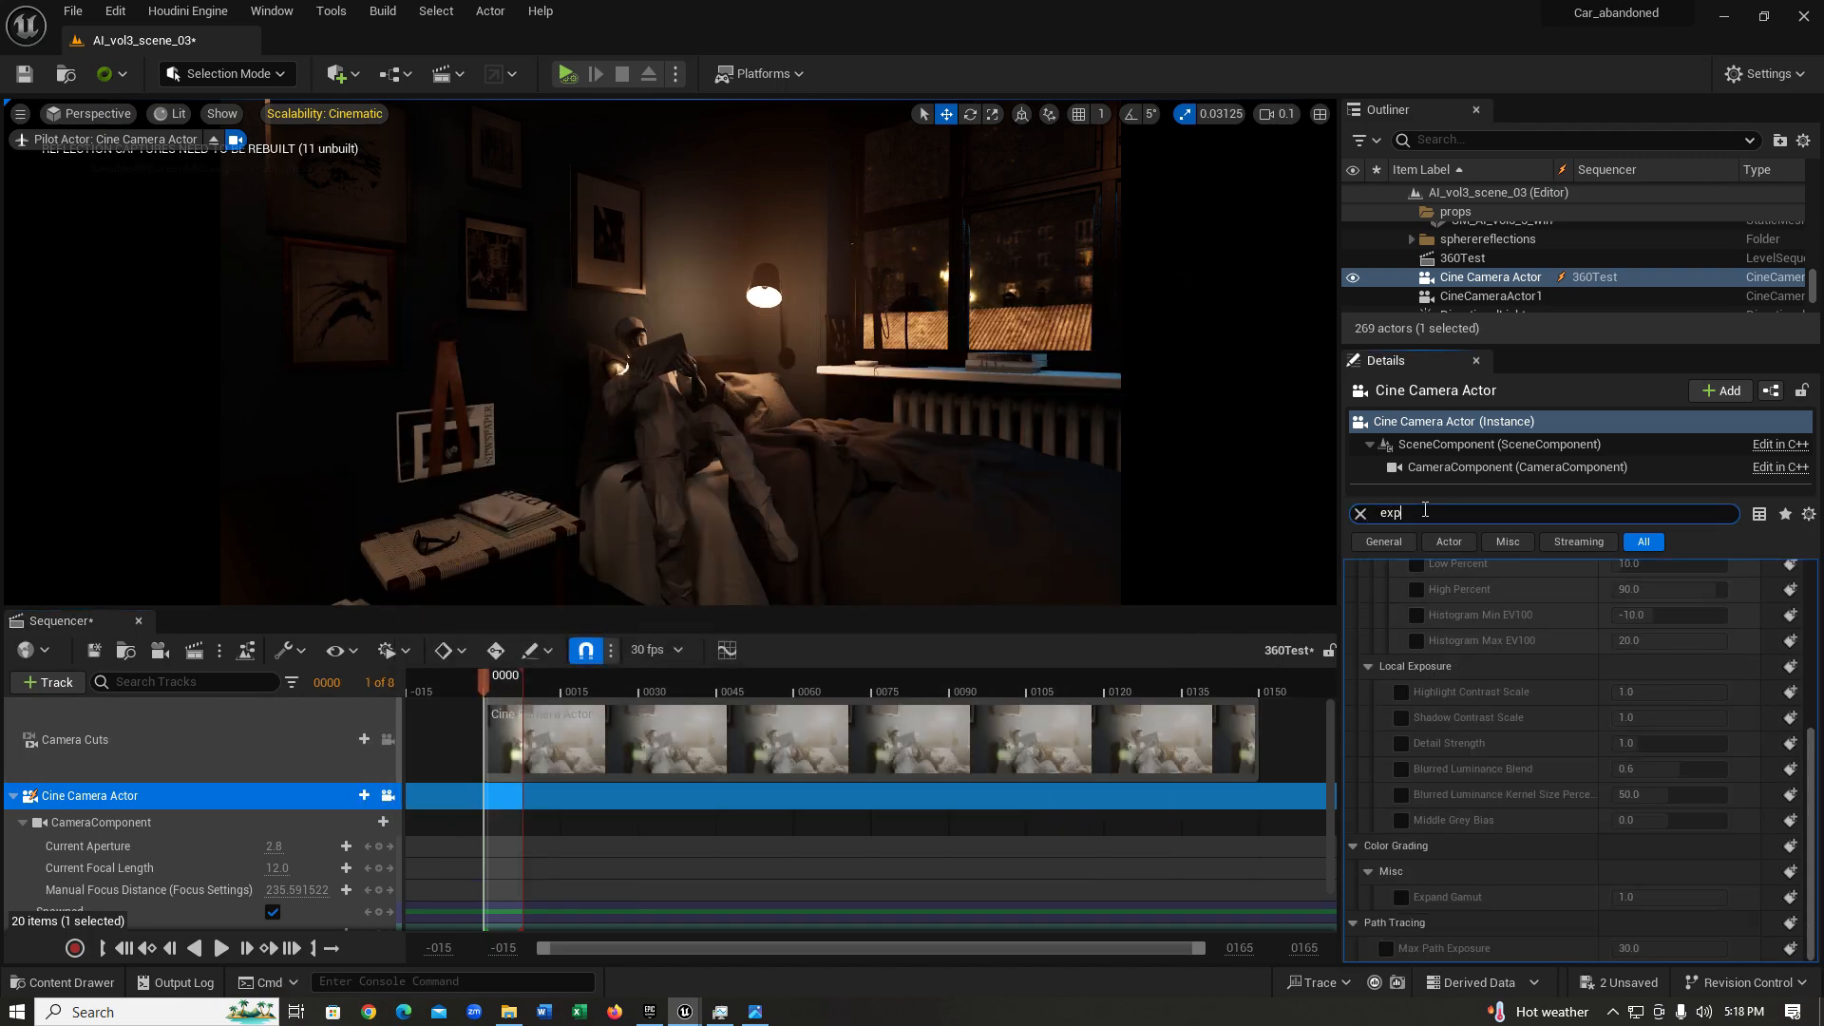
scroll(1568, 741, up, 5)
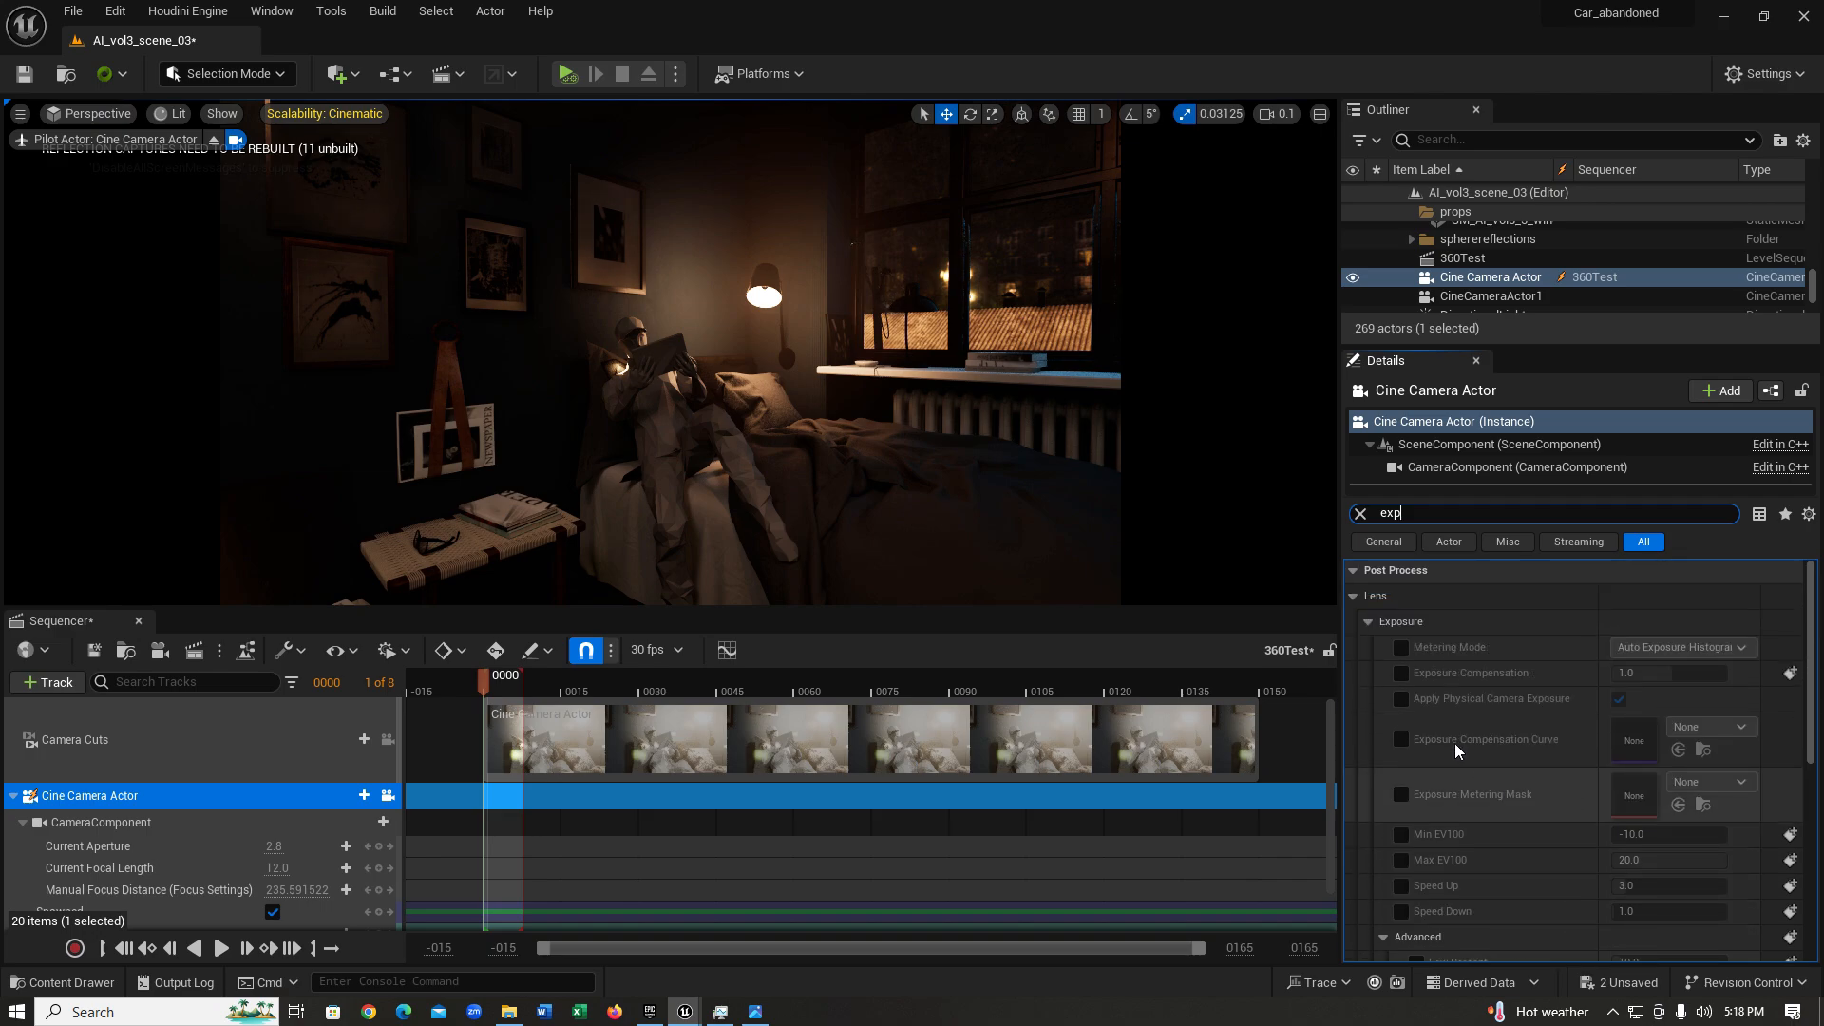
click(1402, 647)
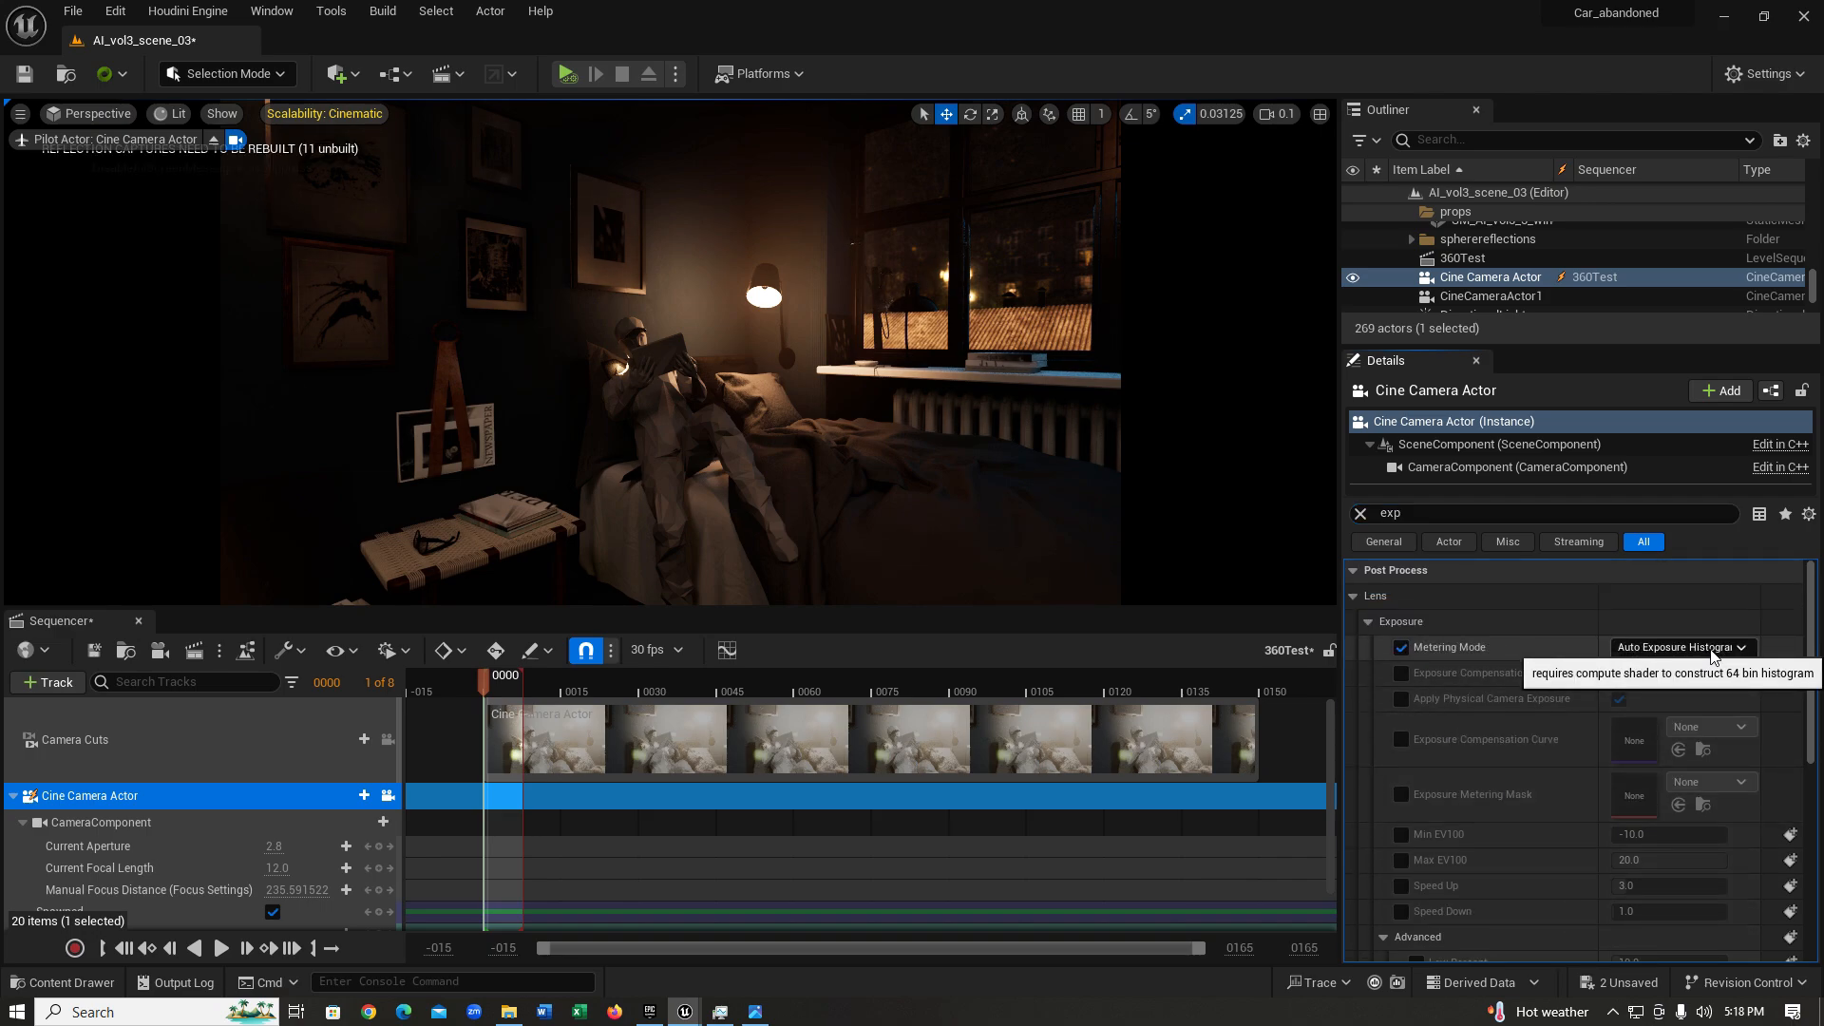
click(1679, 649)
click(1635, 704)
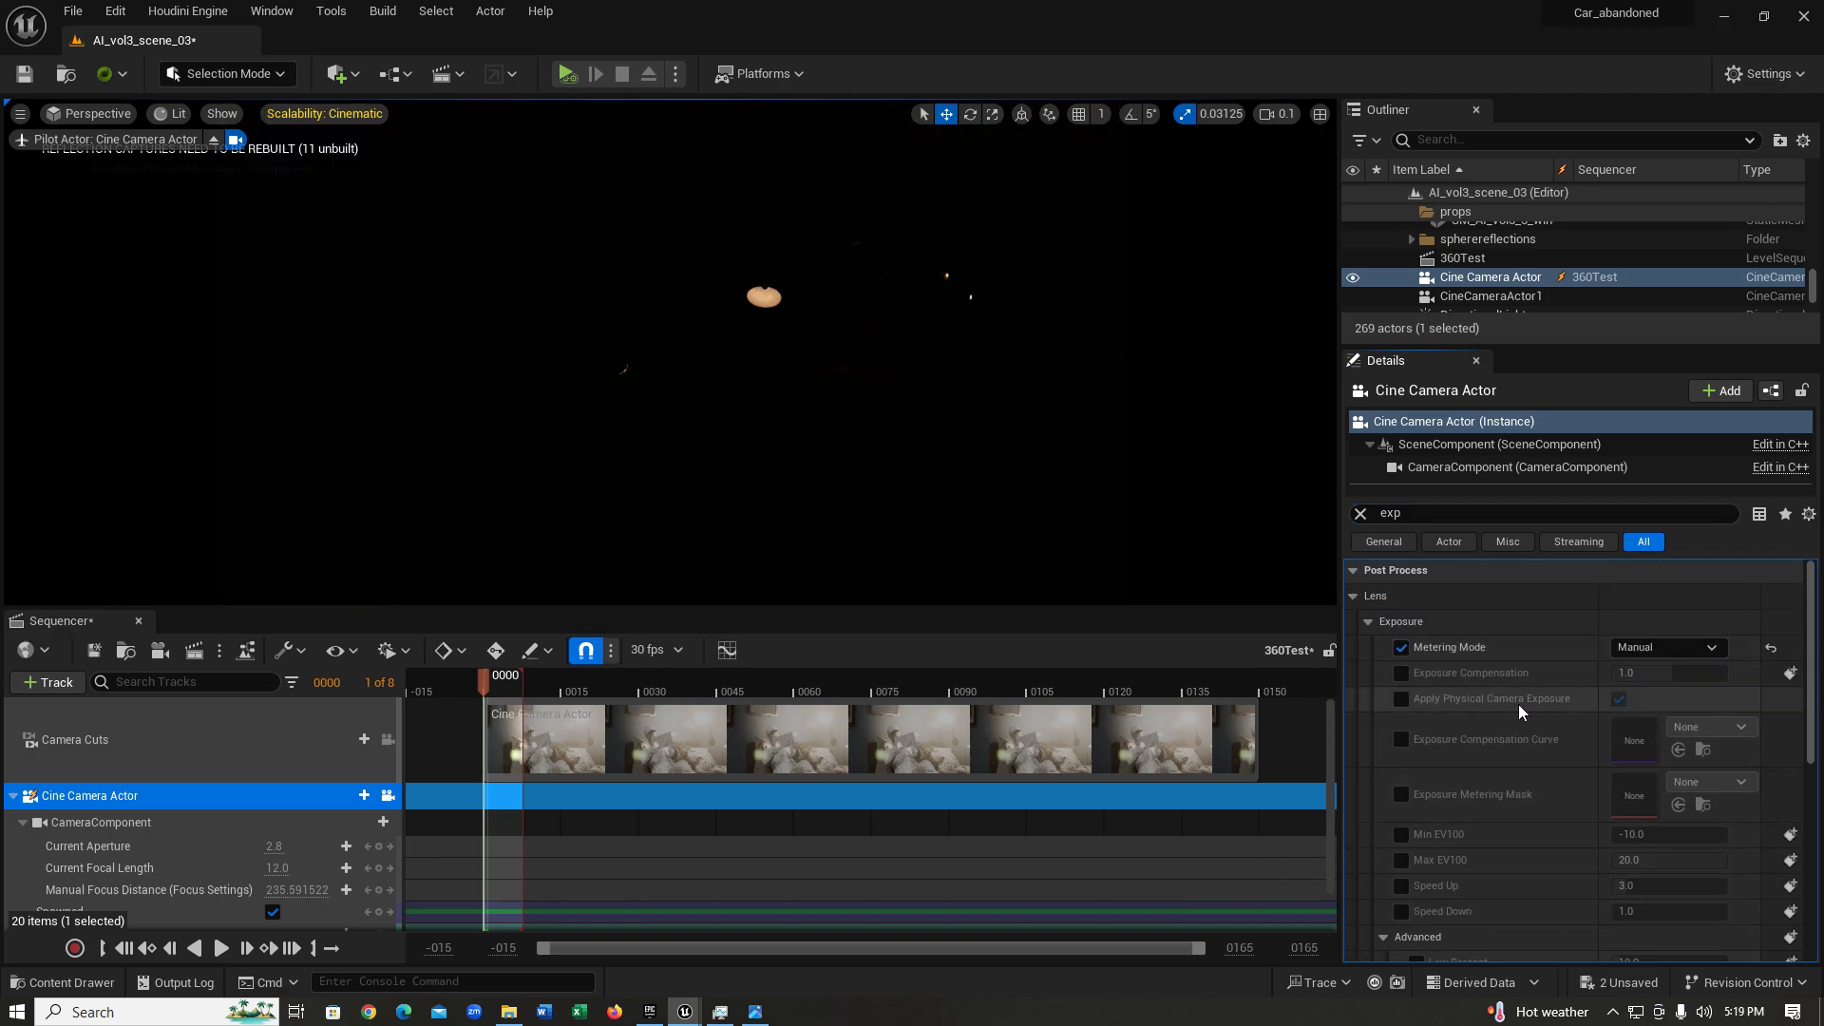
Enable exposure compensation on the camera and set it to 9.0.
click(1401, 672)
click(1649, 673)
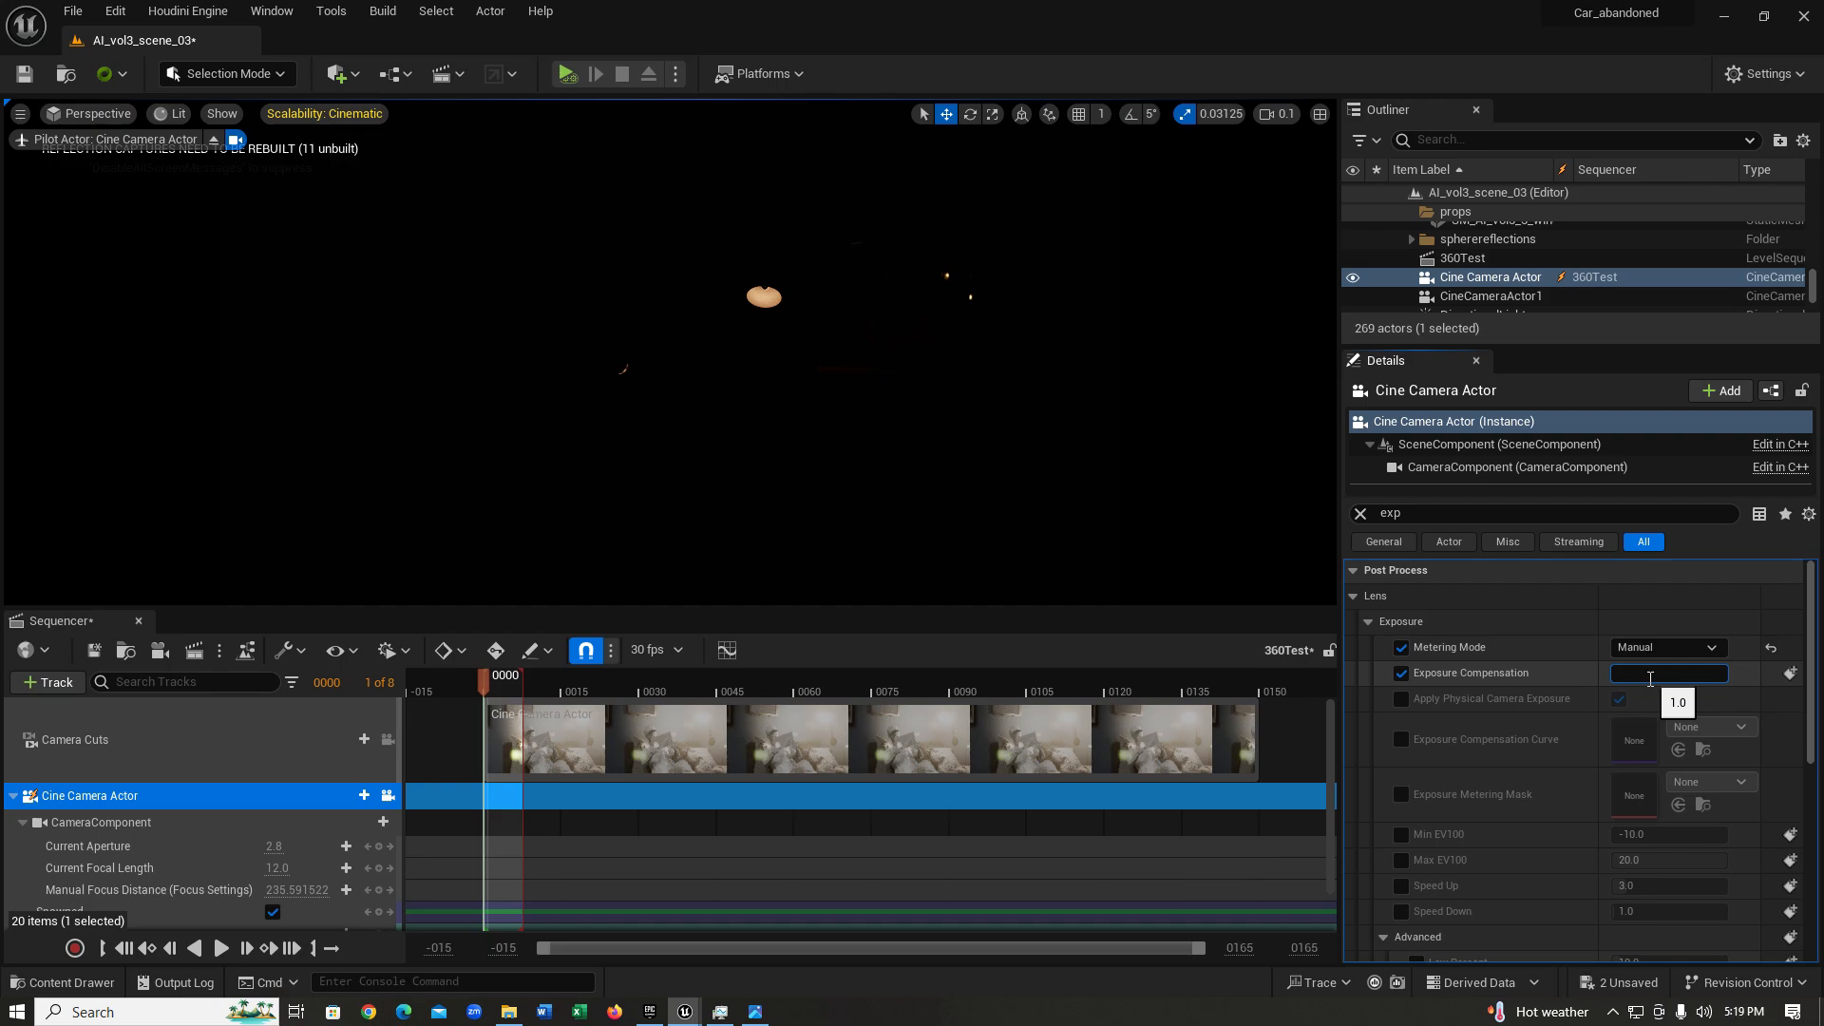
text(9)
key(Return)
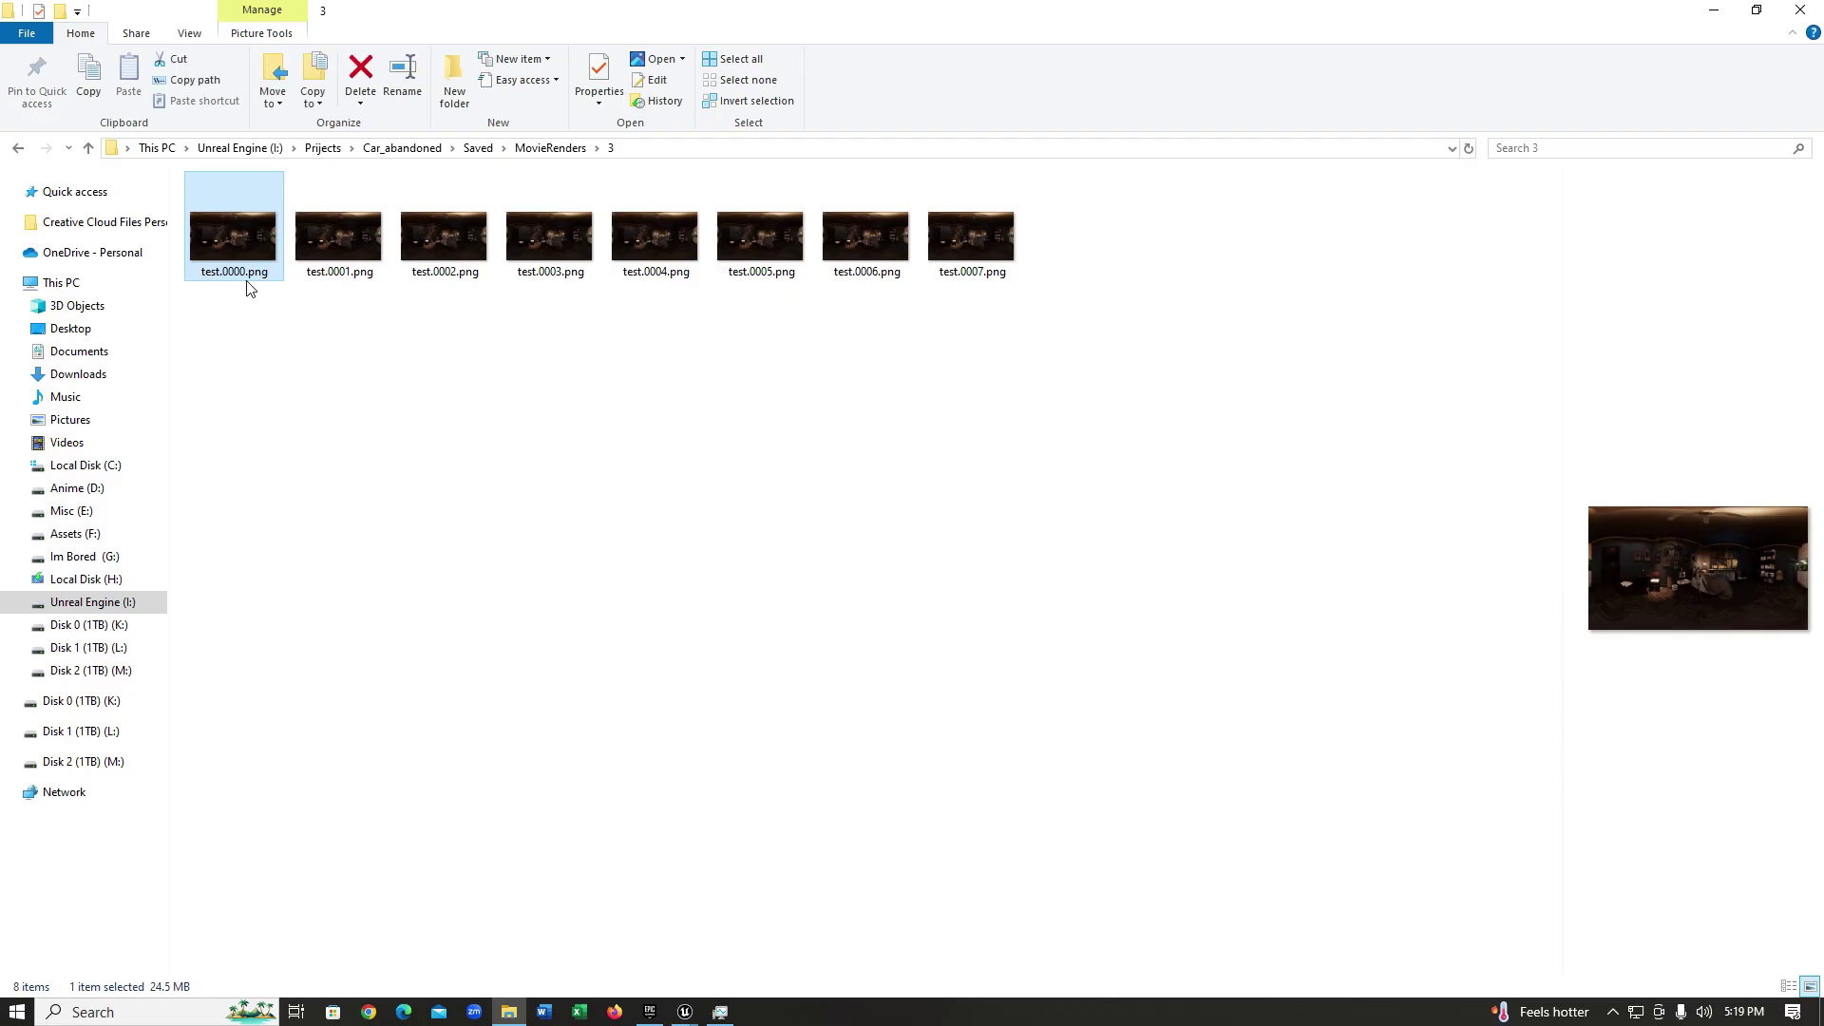
View test.0000.png from MovieRenders\3 to check the 9.0-exposure panorama.
double_click(249, 285)
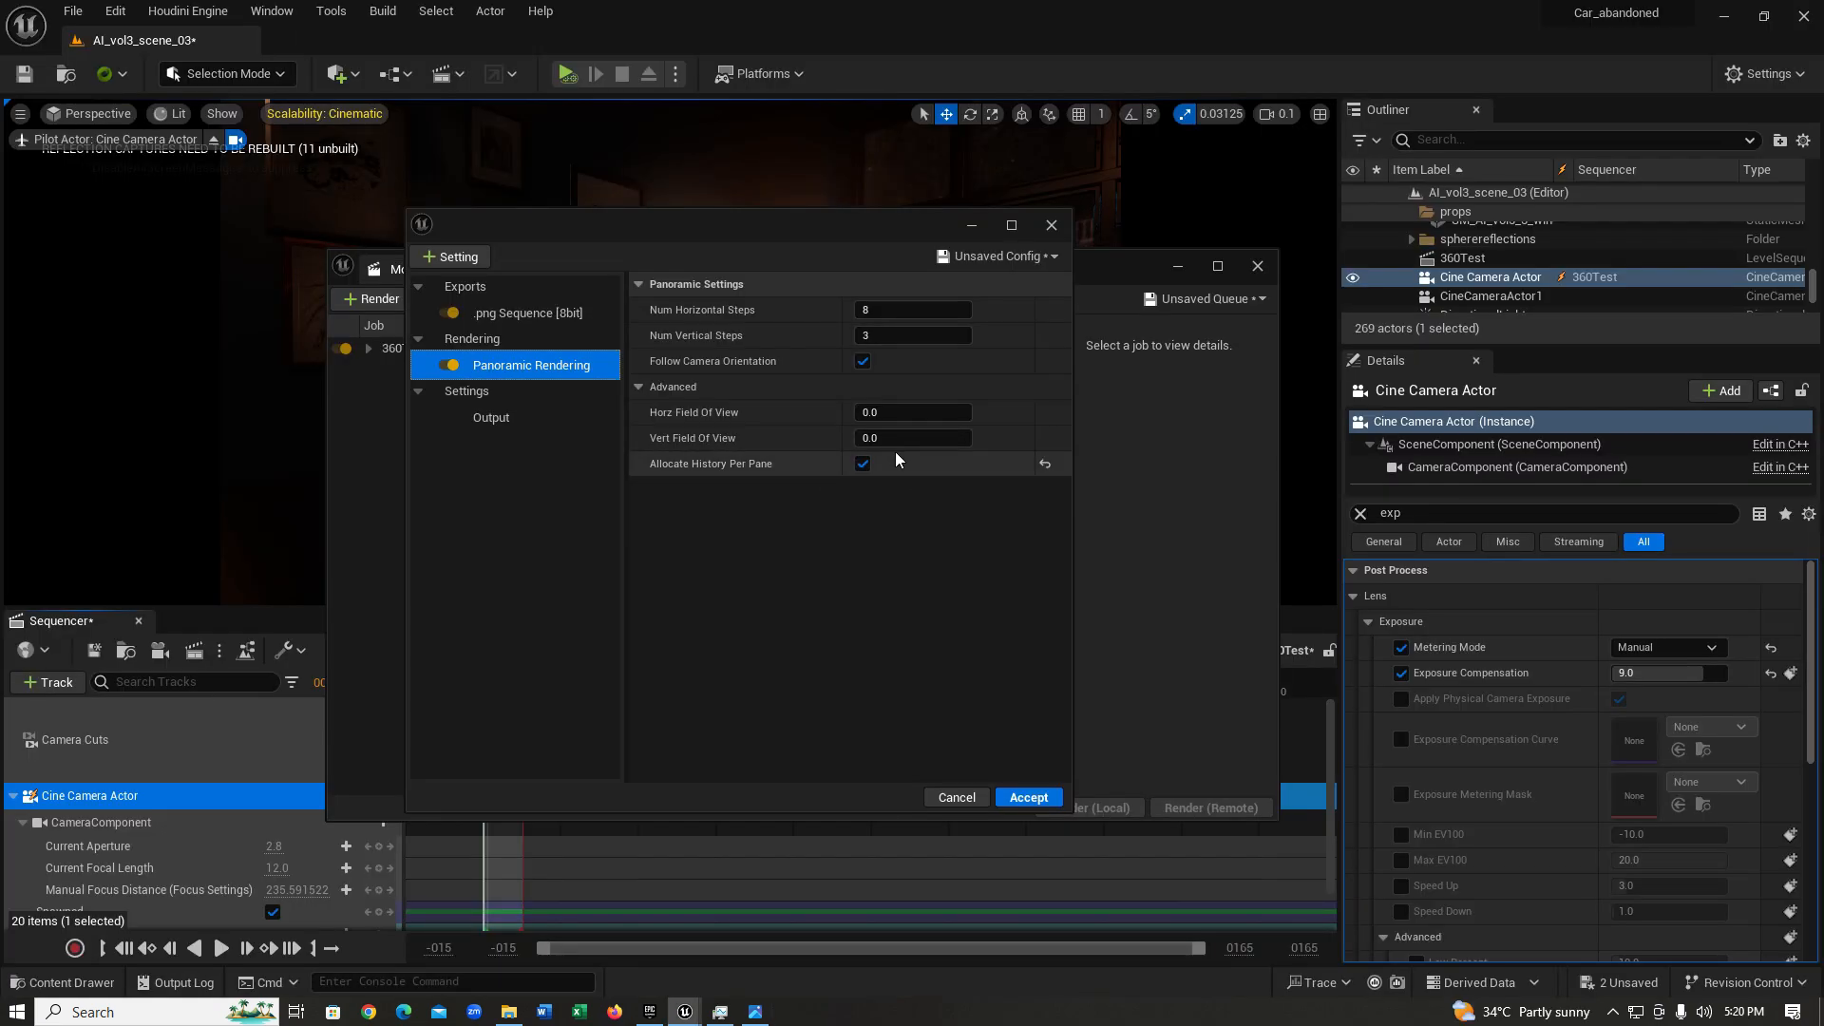
click(491, 417)
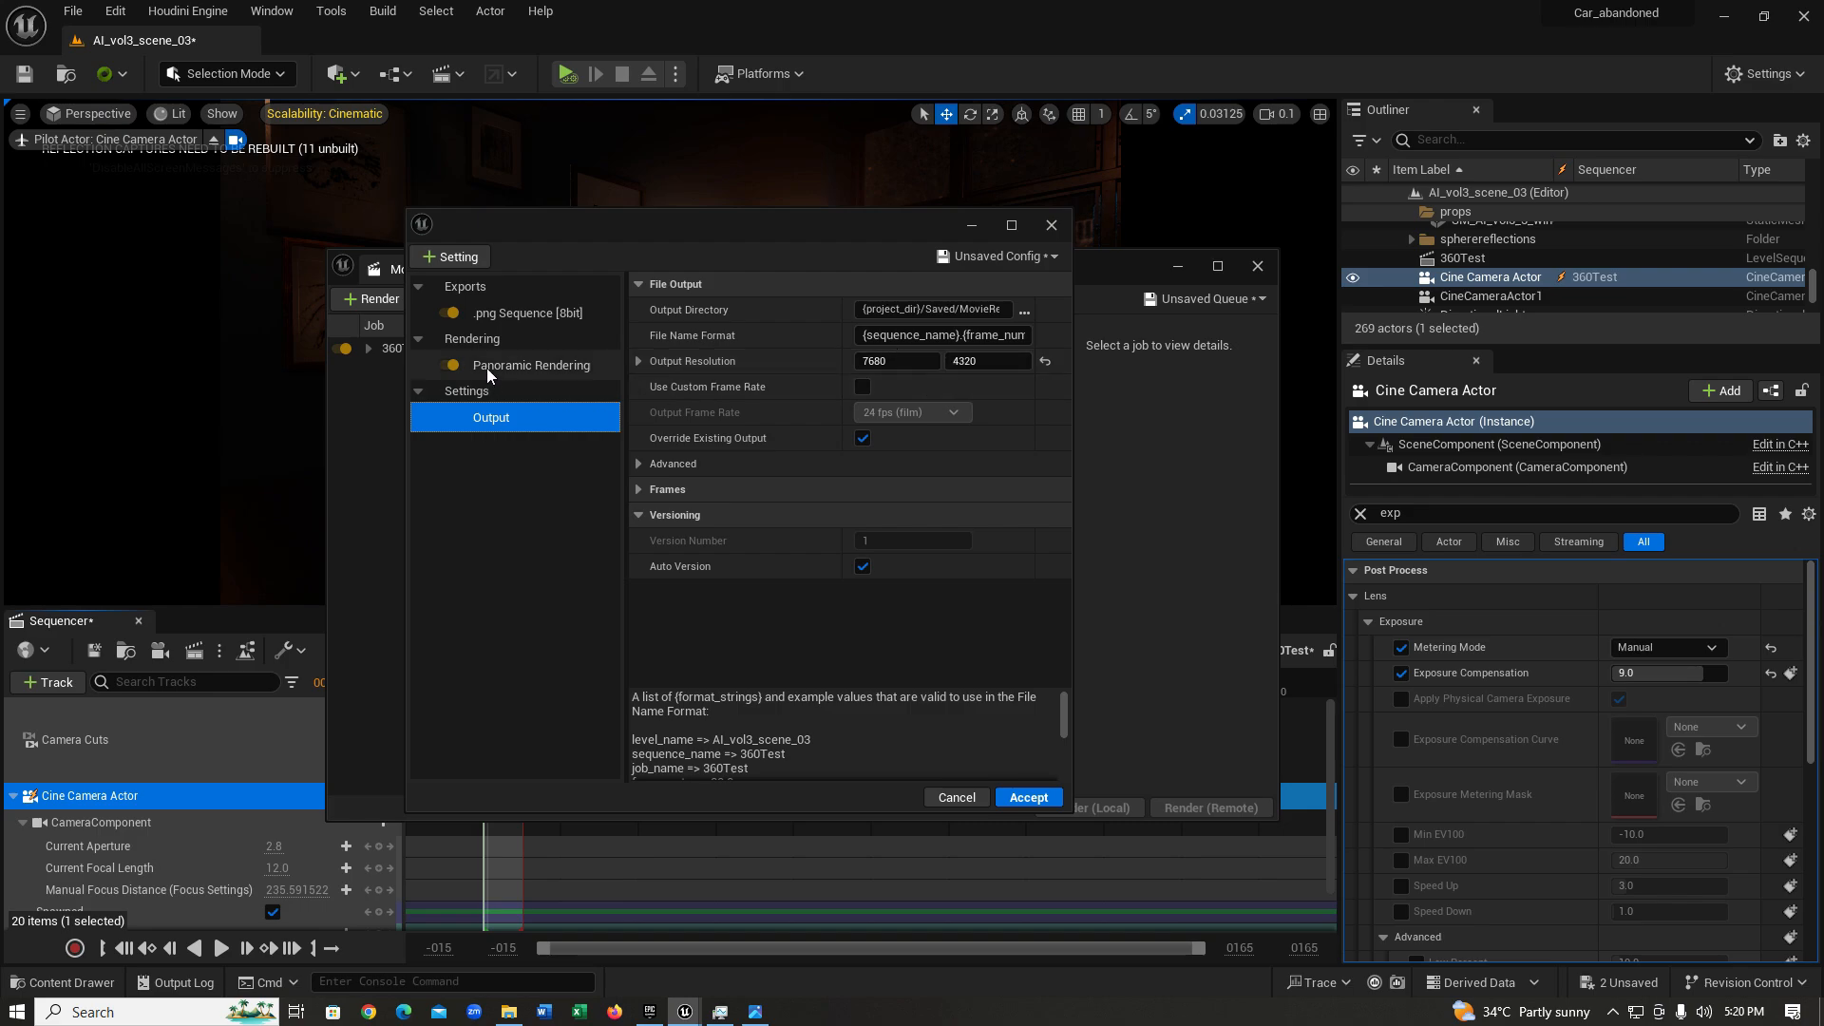
click(531, 365)
click(863, 463)
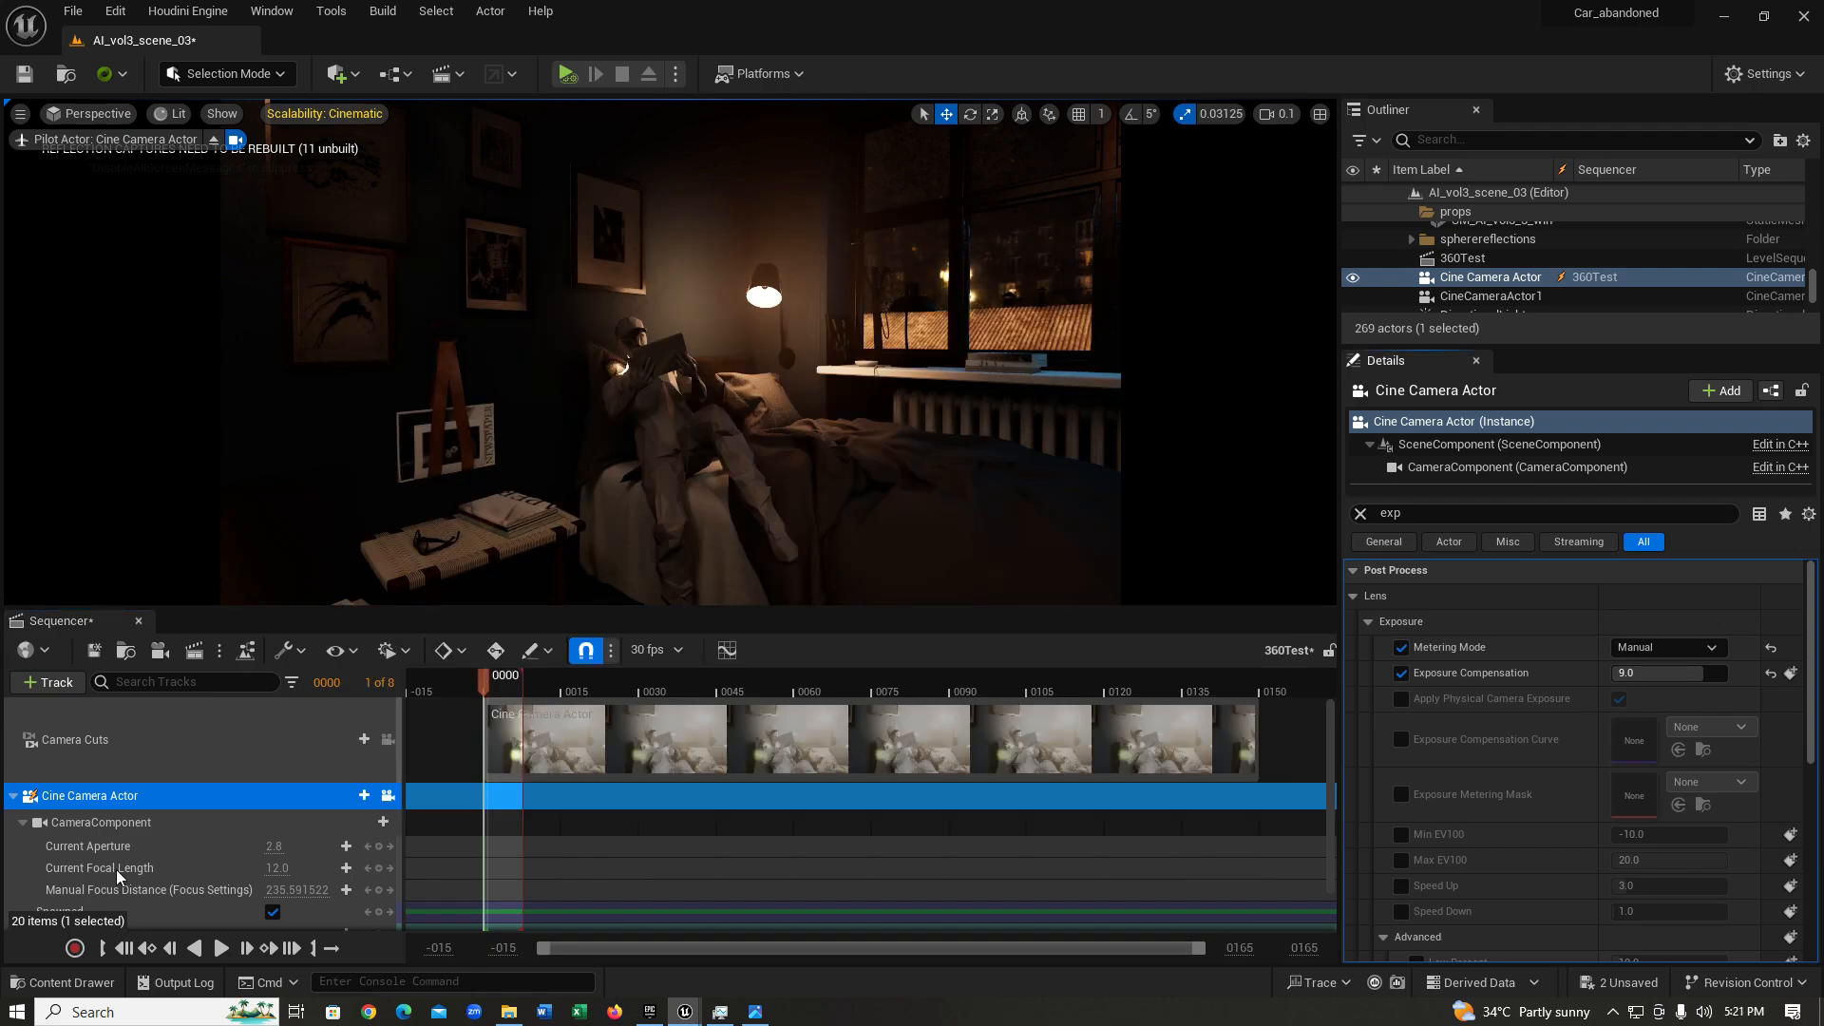
Launch Blender 4.0 from the Windows taskbar search.
click(135, 1014)
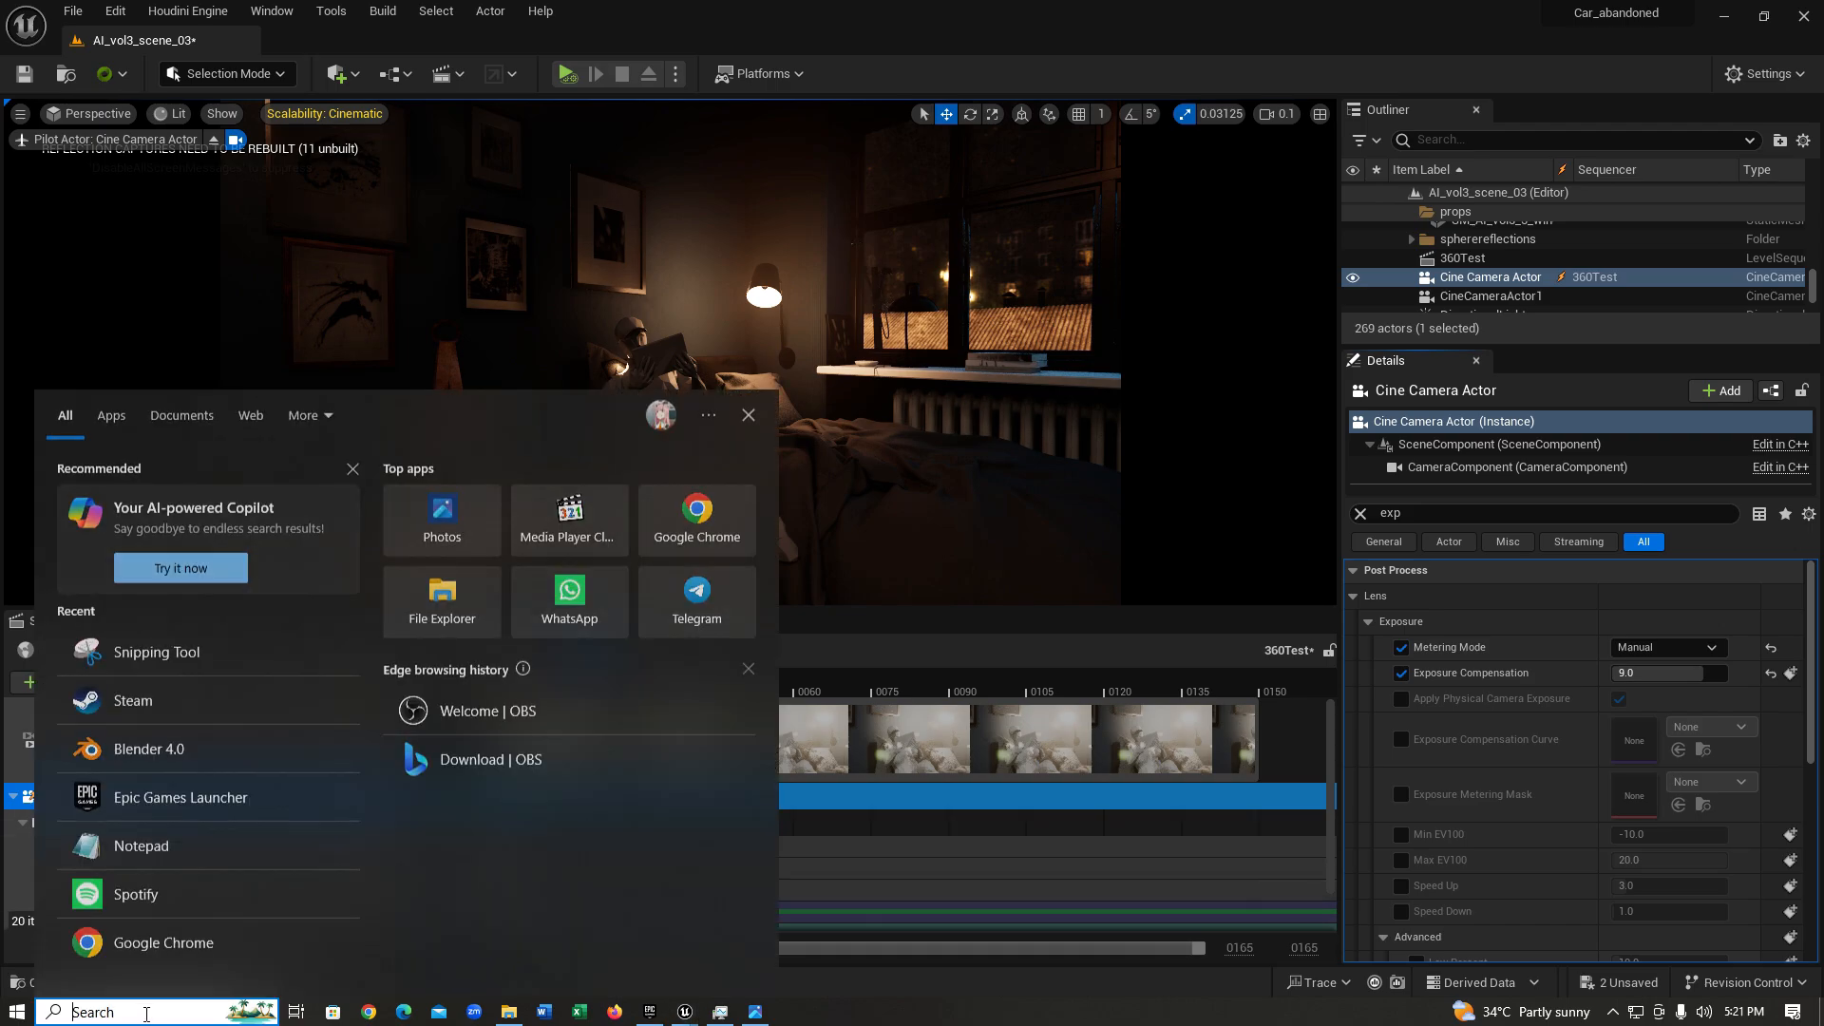
text(b)
click(241, 498)
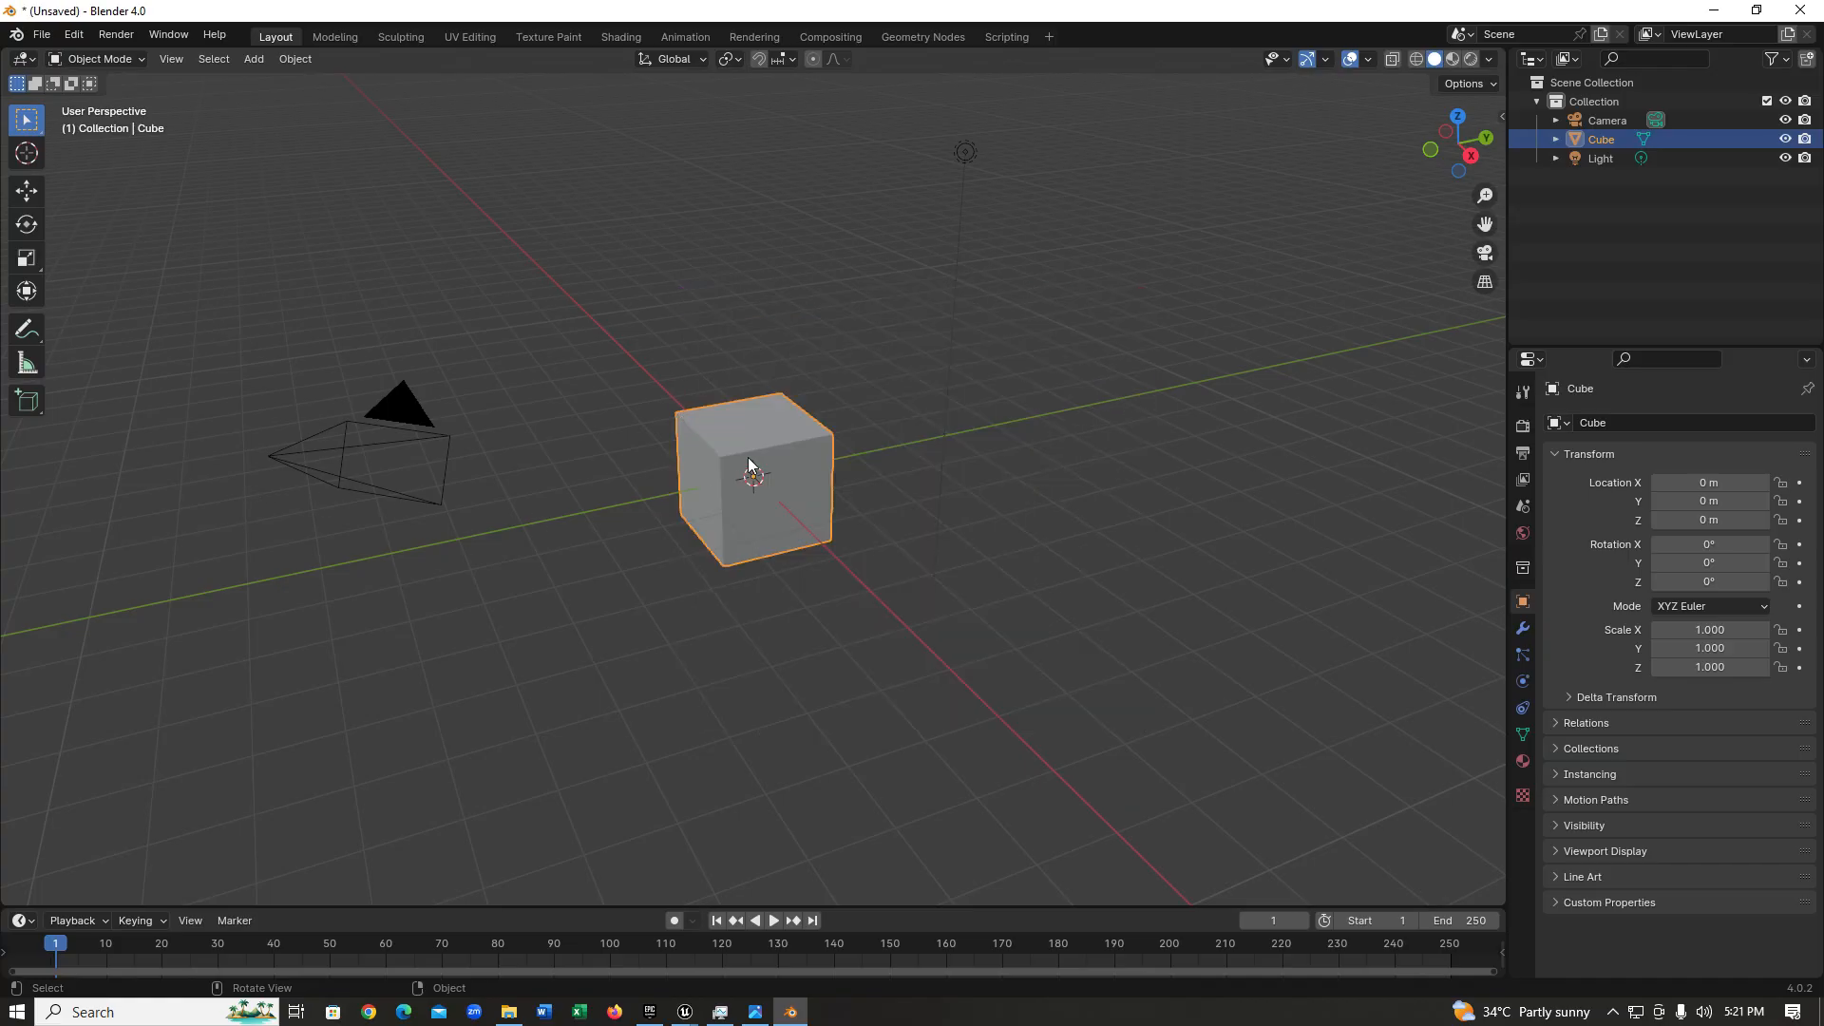
Delete the default cube and switch the main area to the Video Sequencer.
key(Delete)
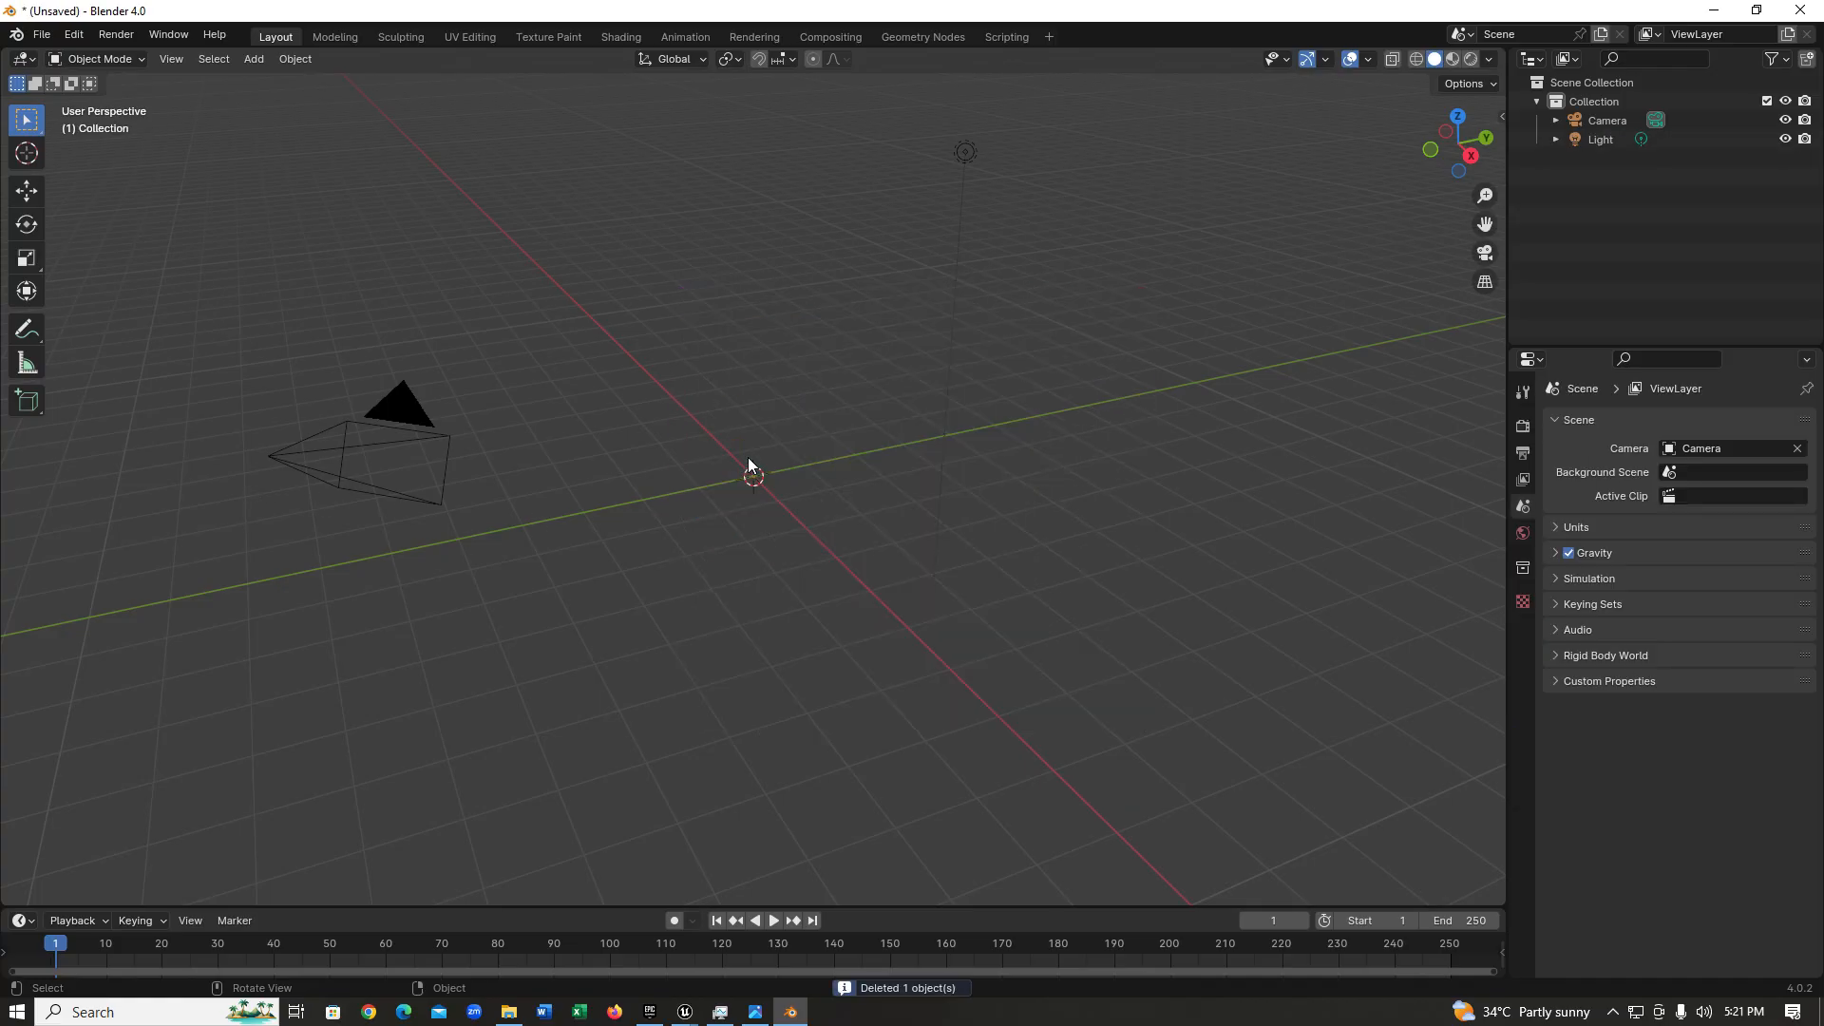
click(22, 58)
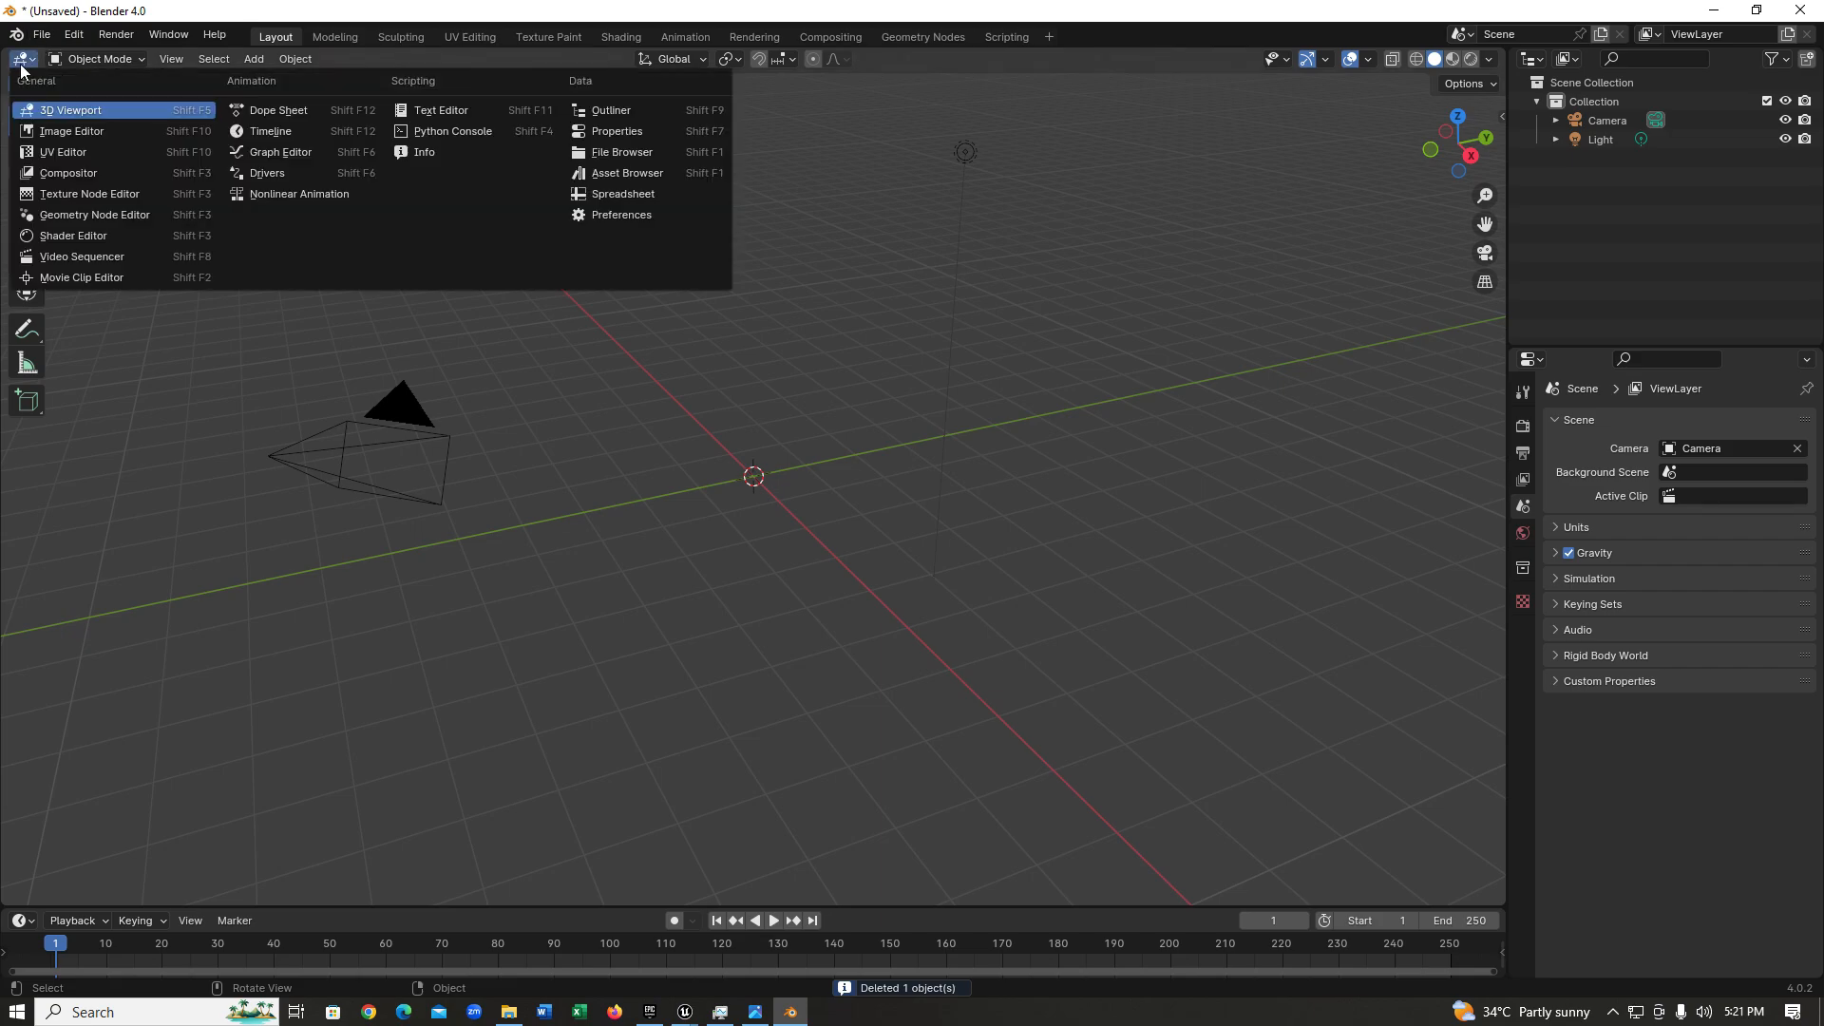
click(126, 257)
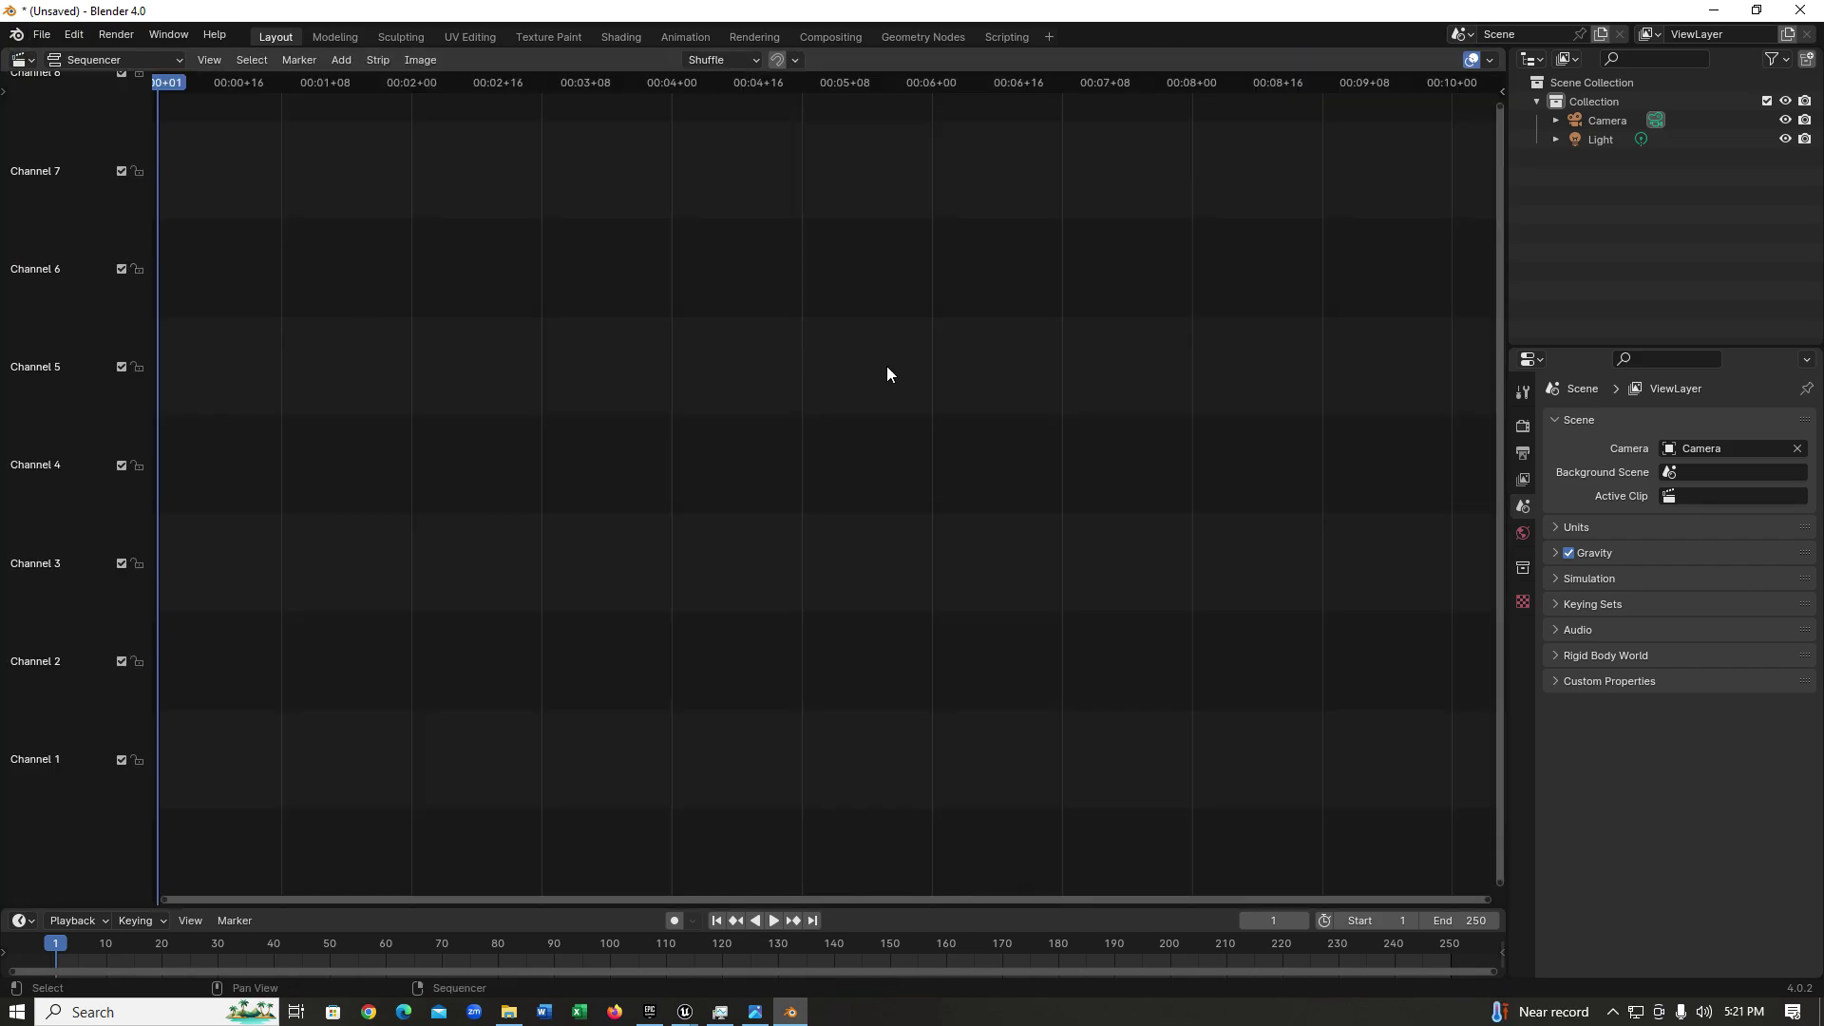
Start an Image/Sequence strip and select all eight PNG frames in MovieRenders\3.
click(343, 63)
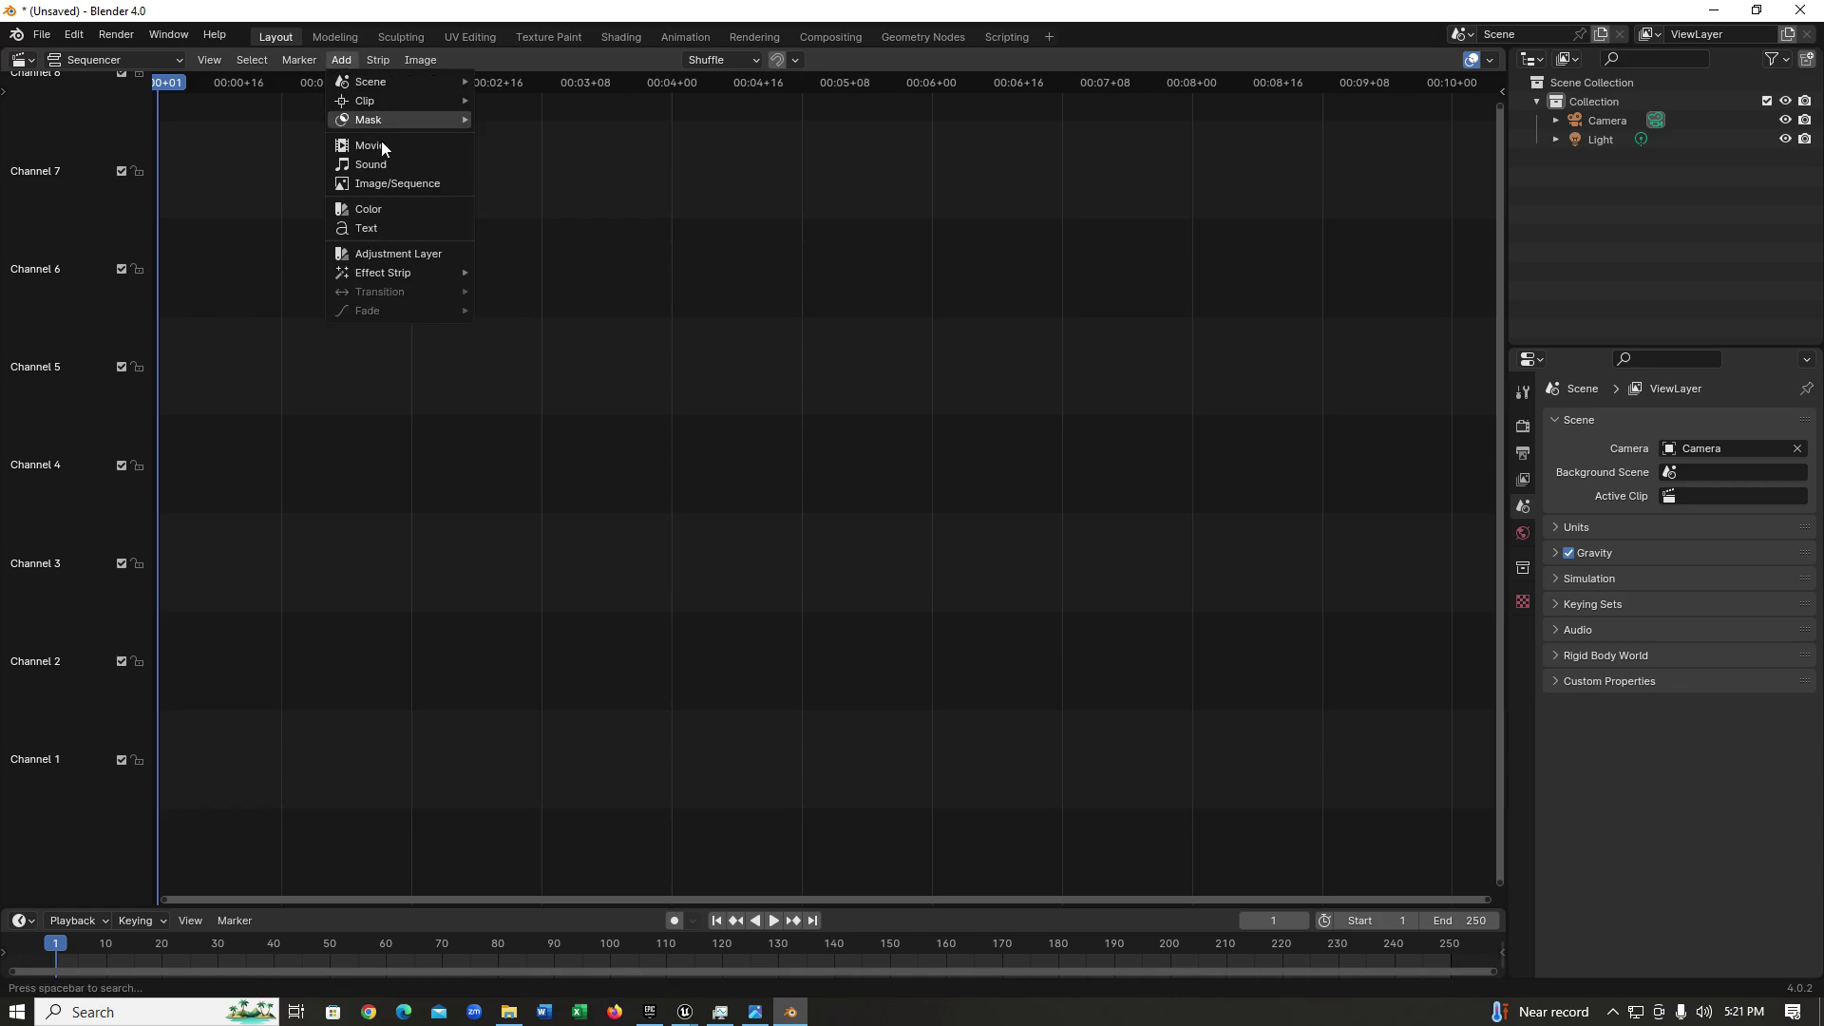
click(436, 183)
click(521, 525)
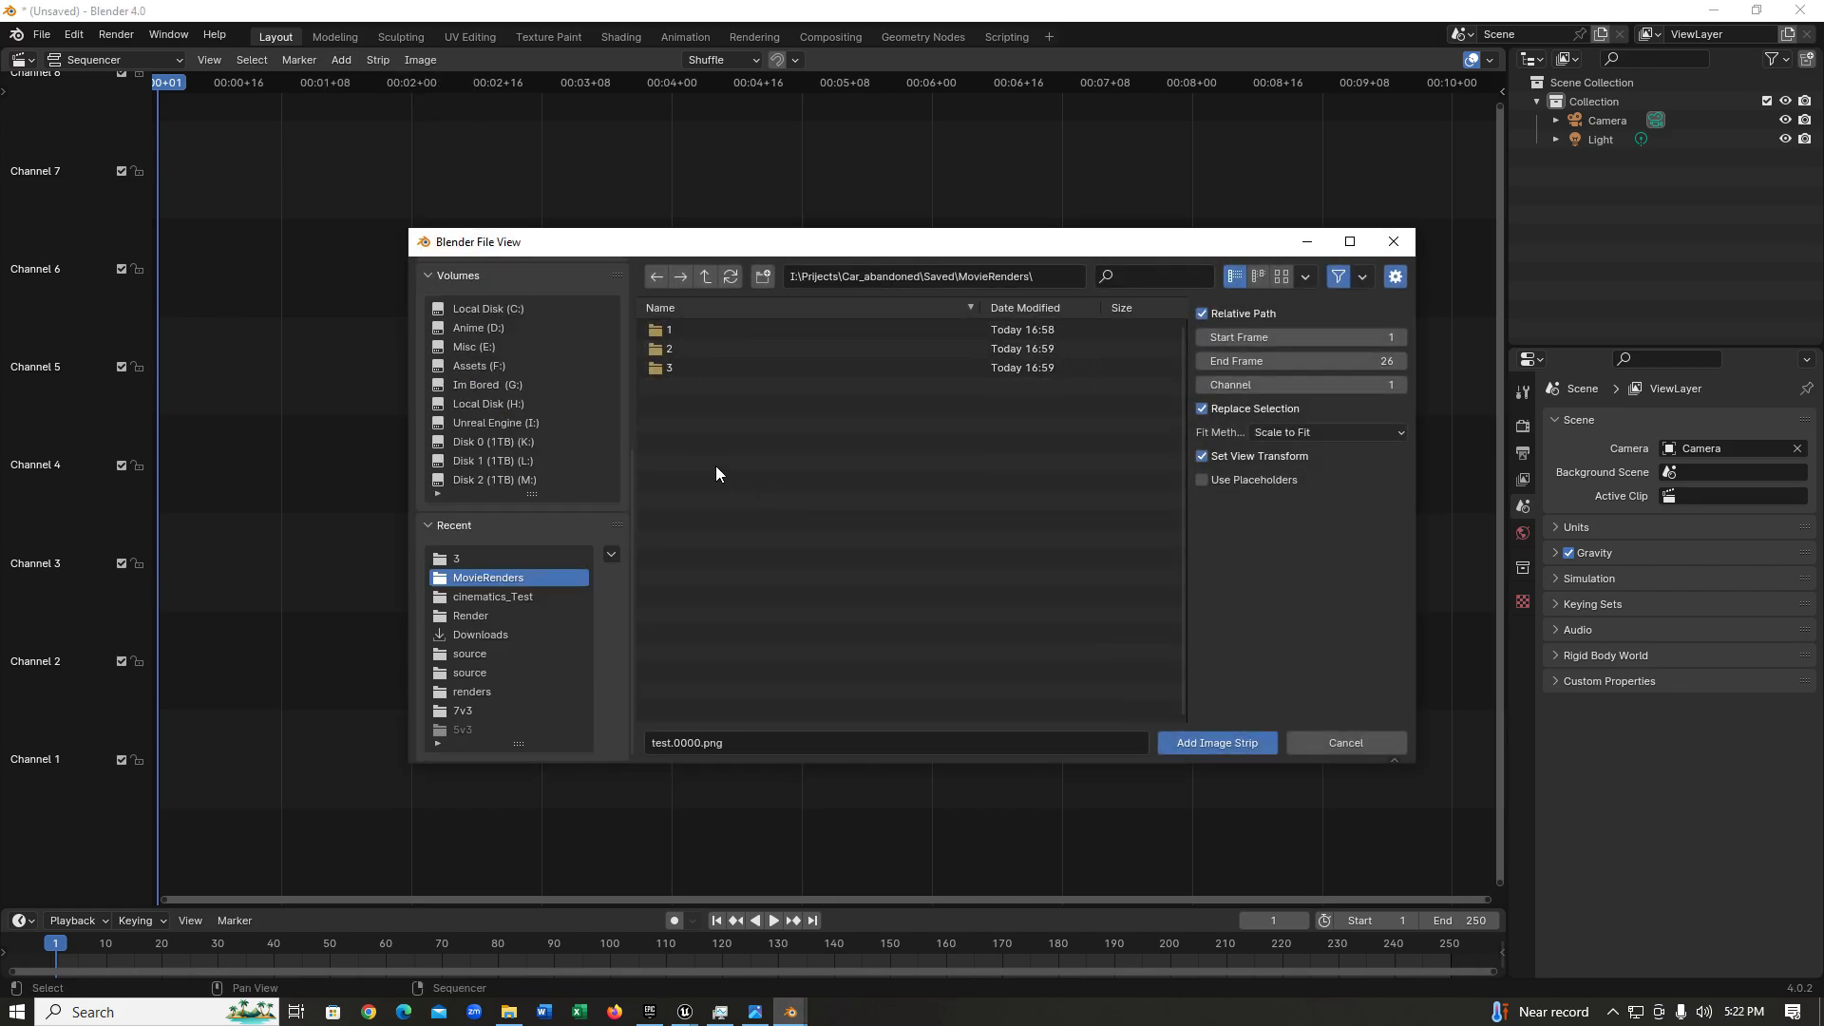
double_click(710, 368)
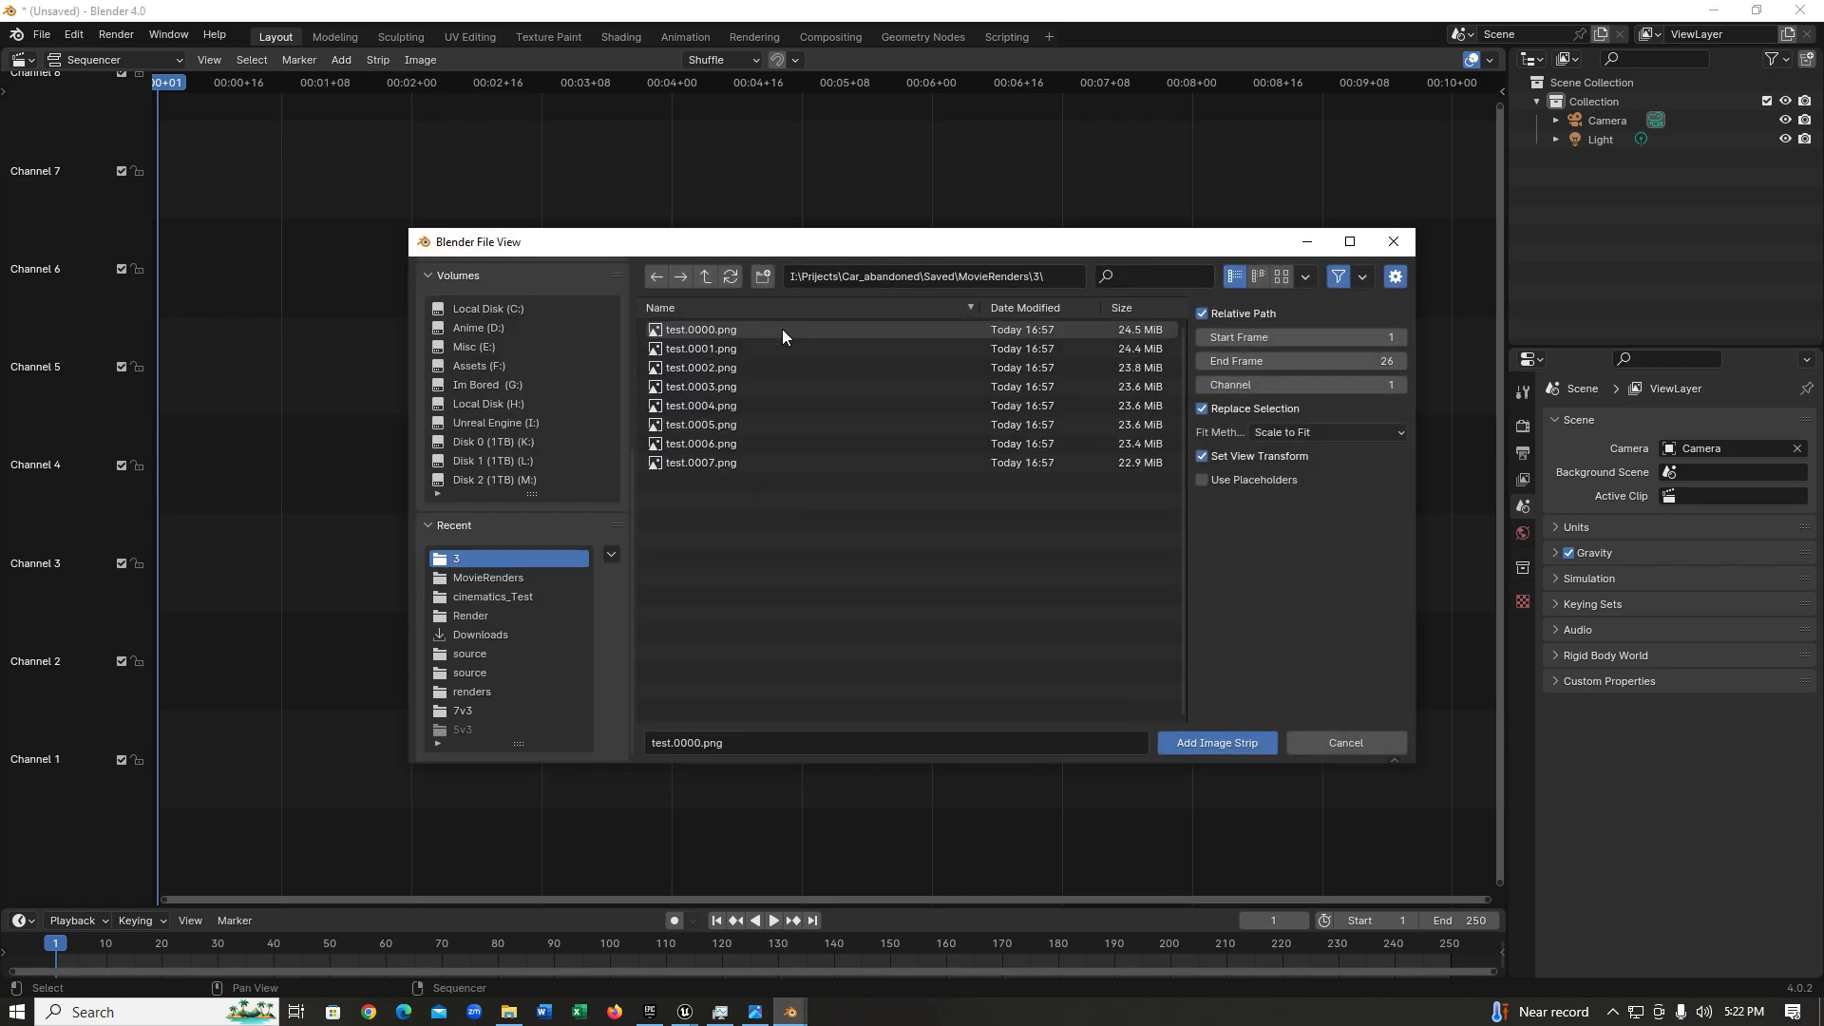
click(783, 329)
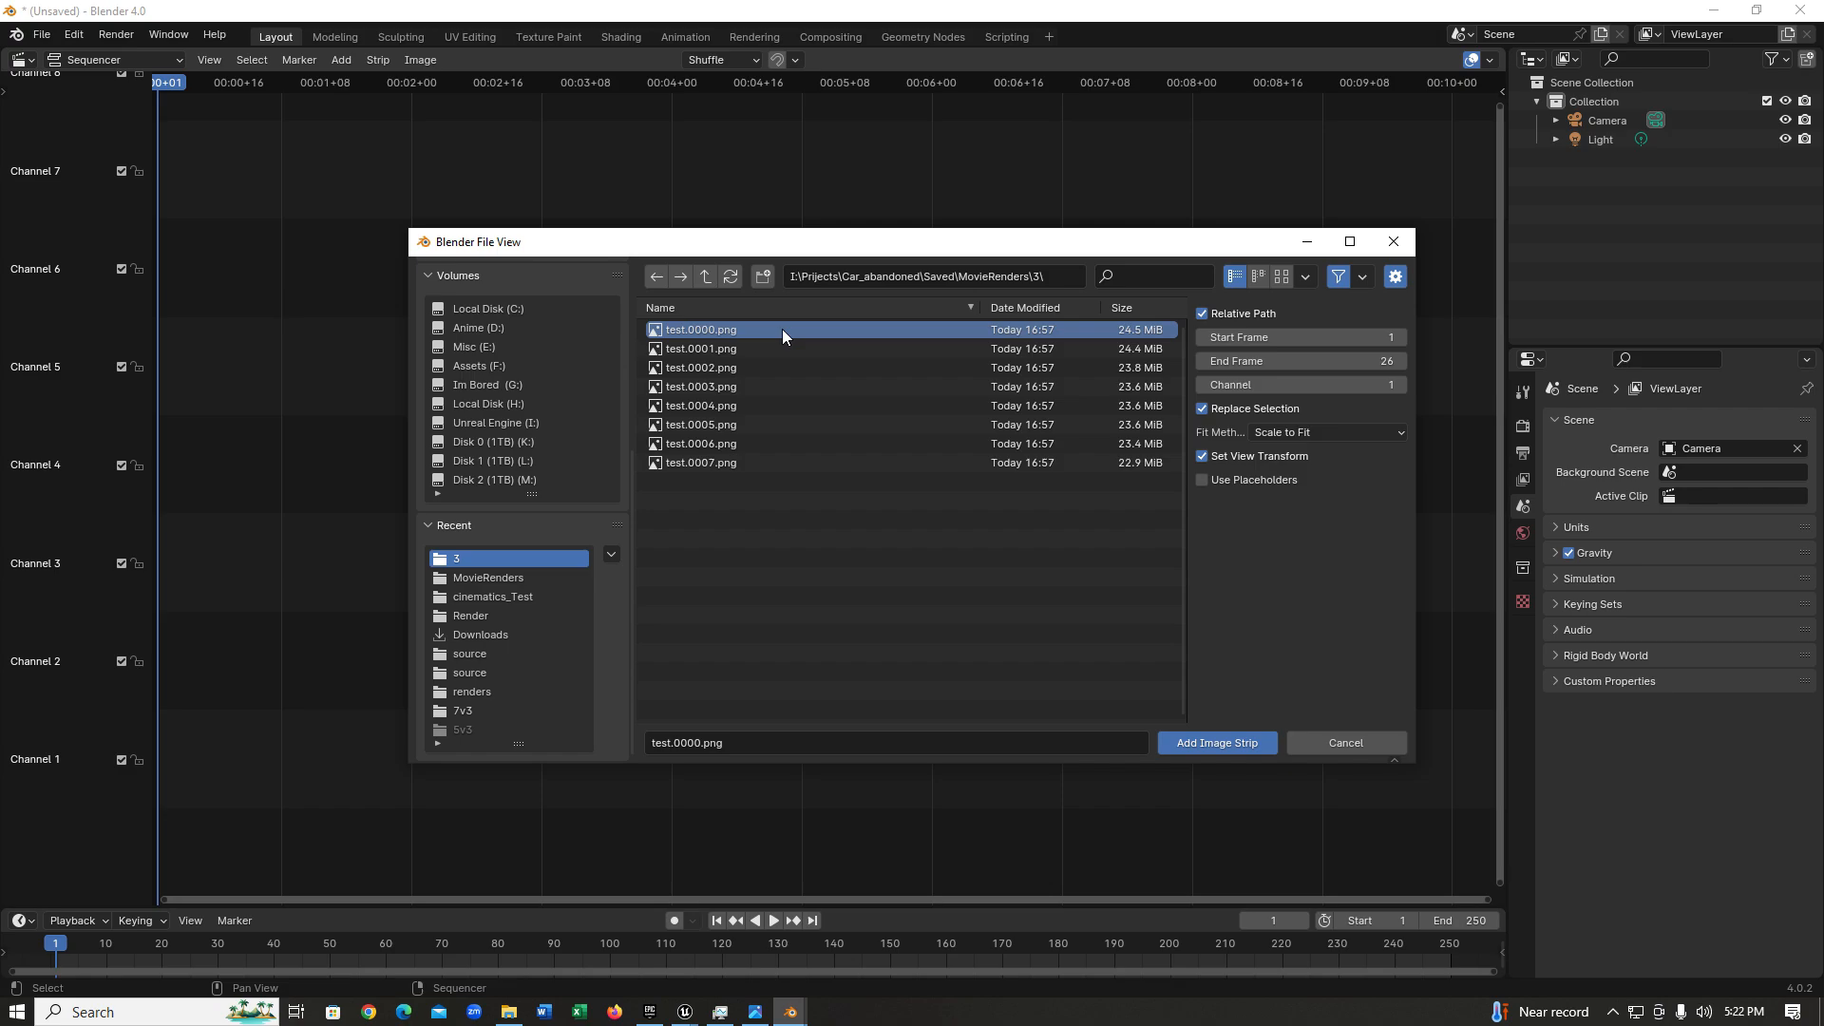
key(a)
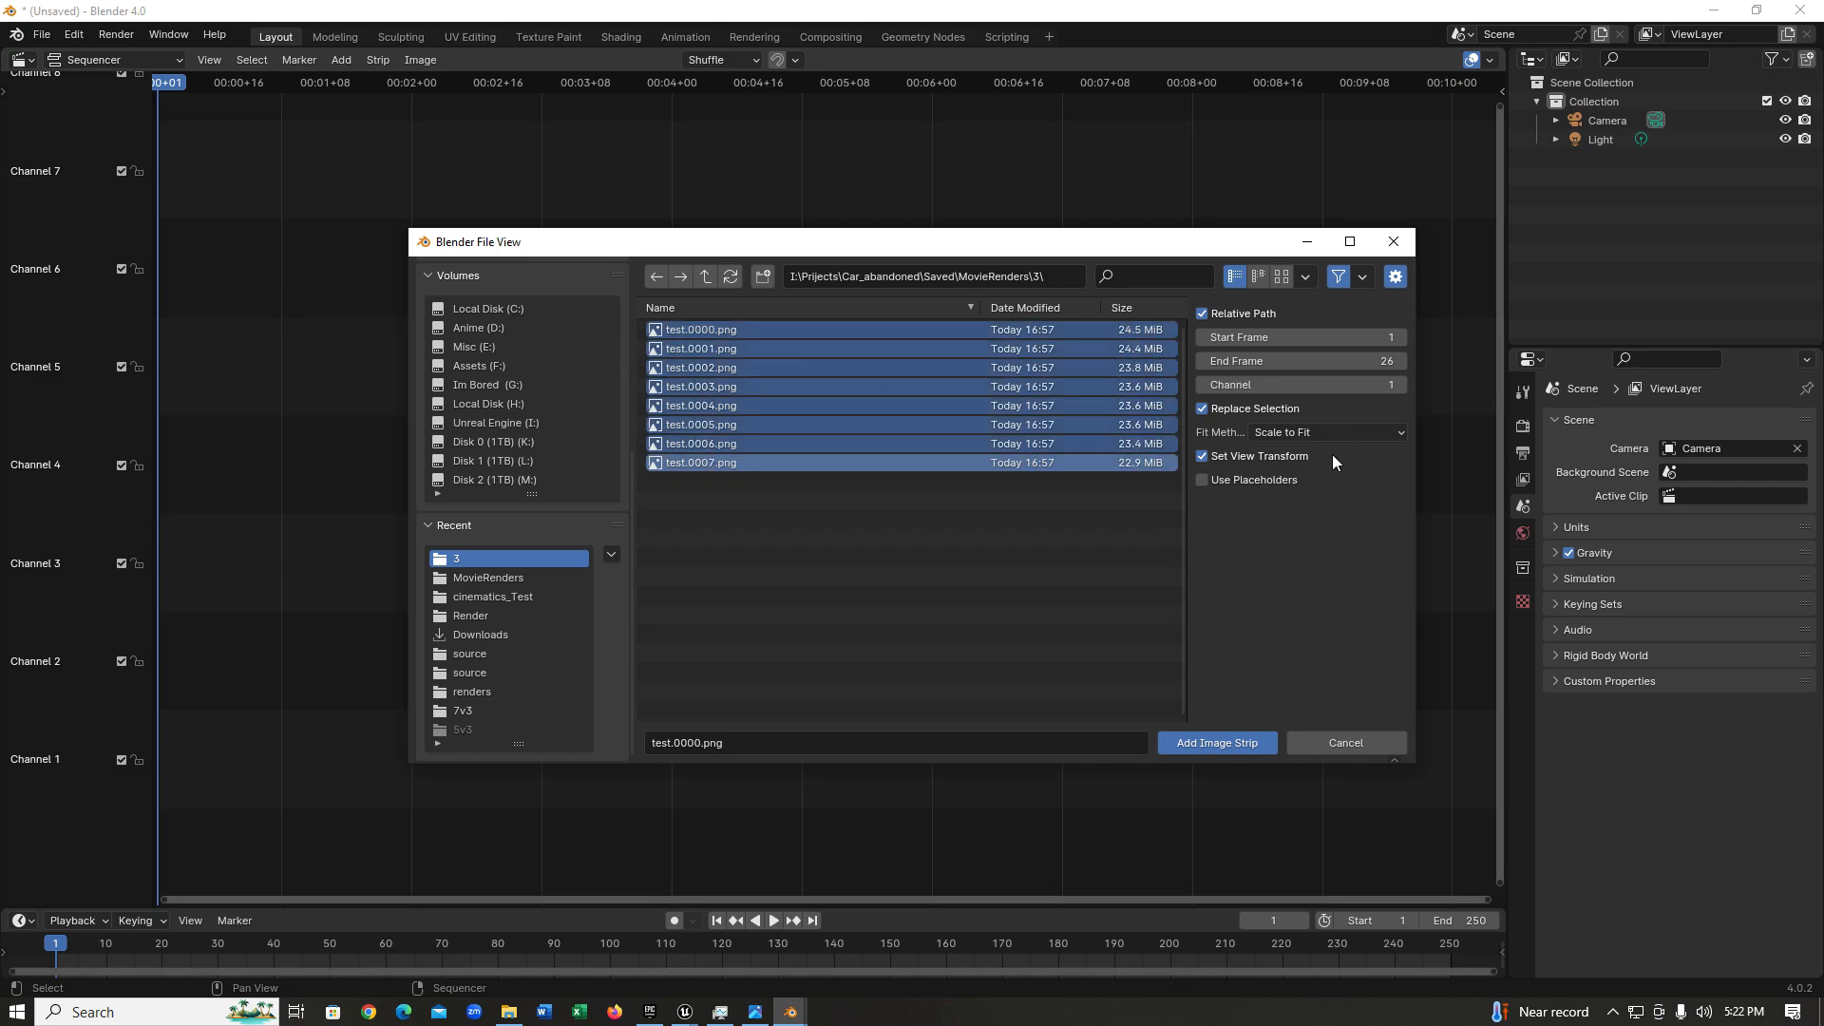
Add the frames as an image strip with Fit Method Use Original Size.
click(1326, 432)
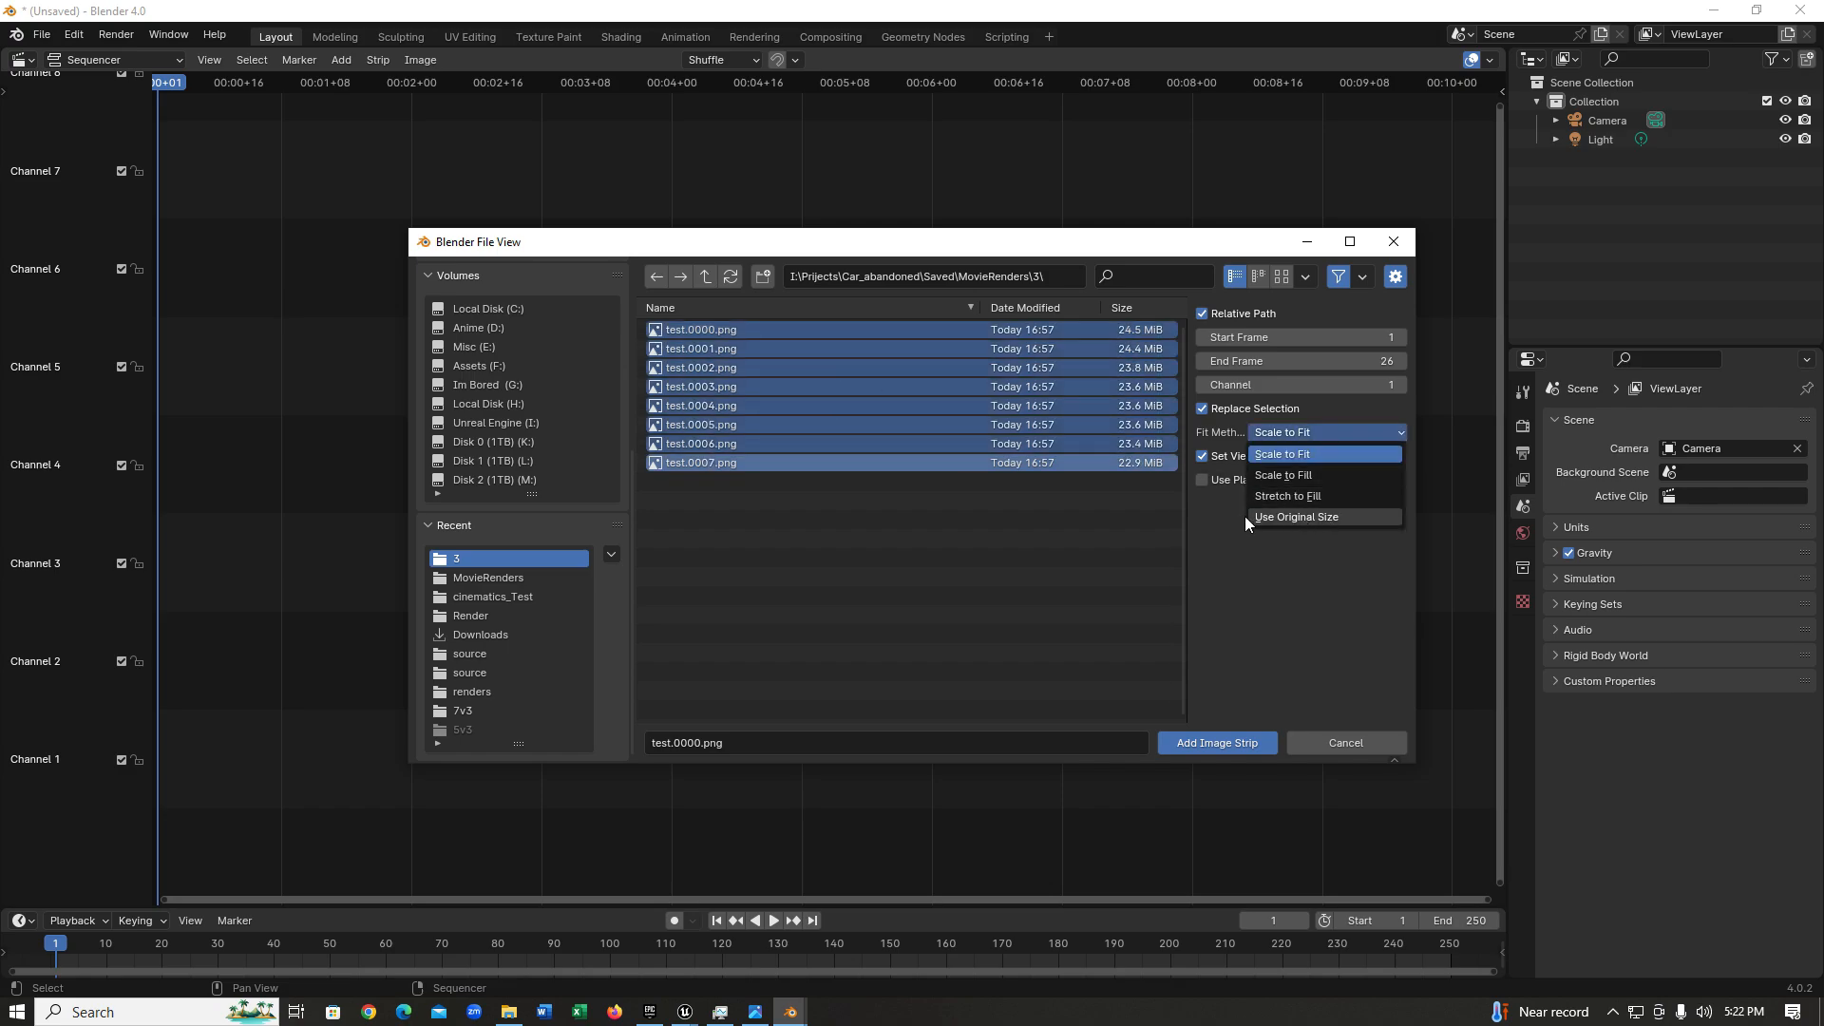
click(1337, 517)
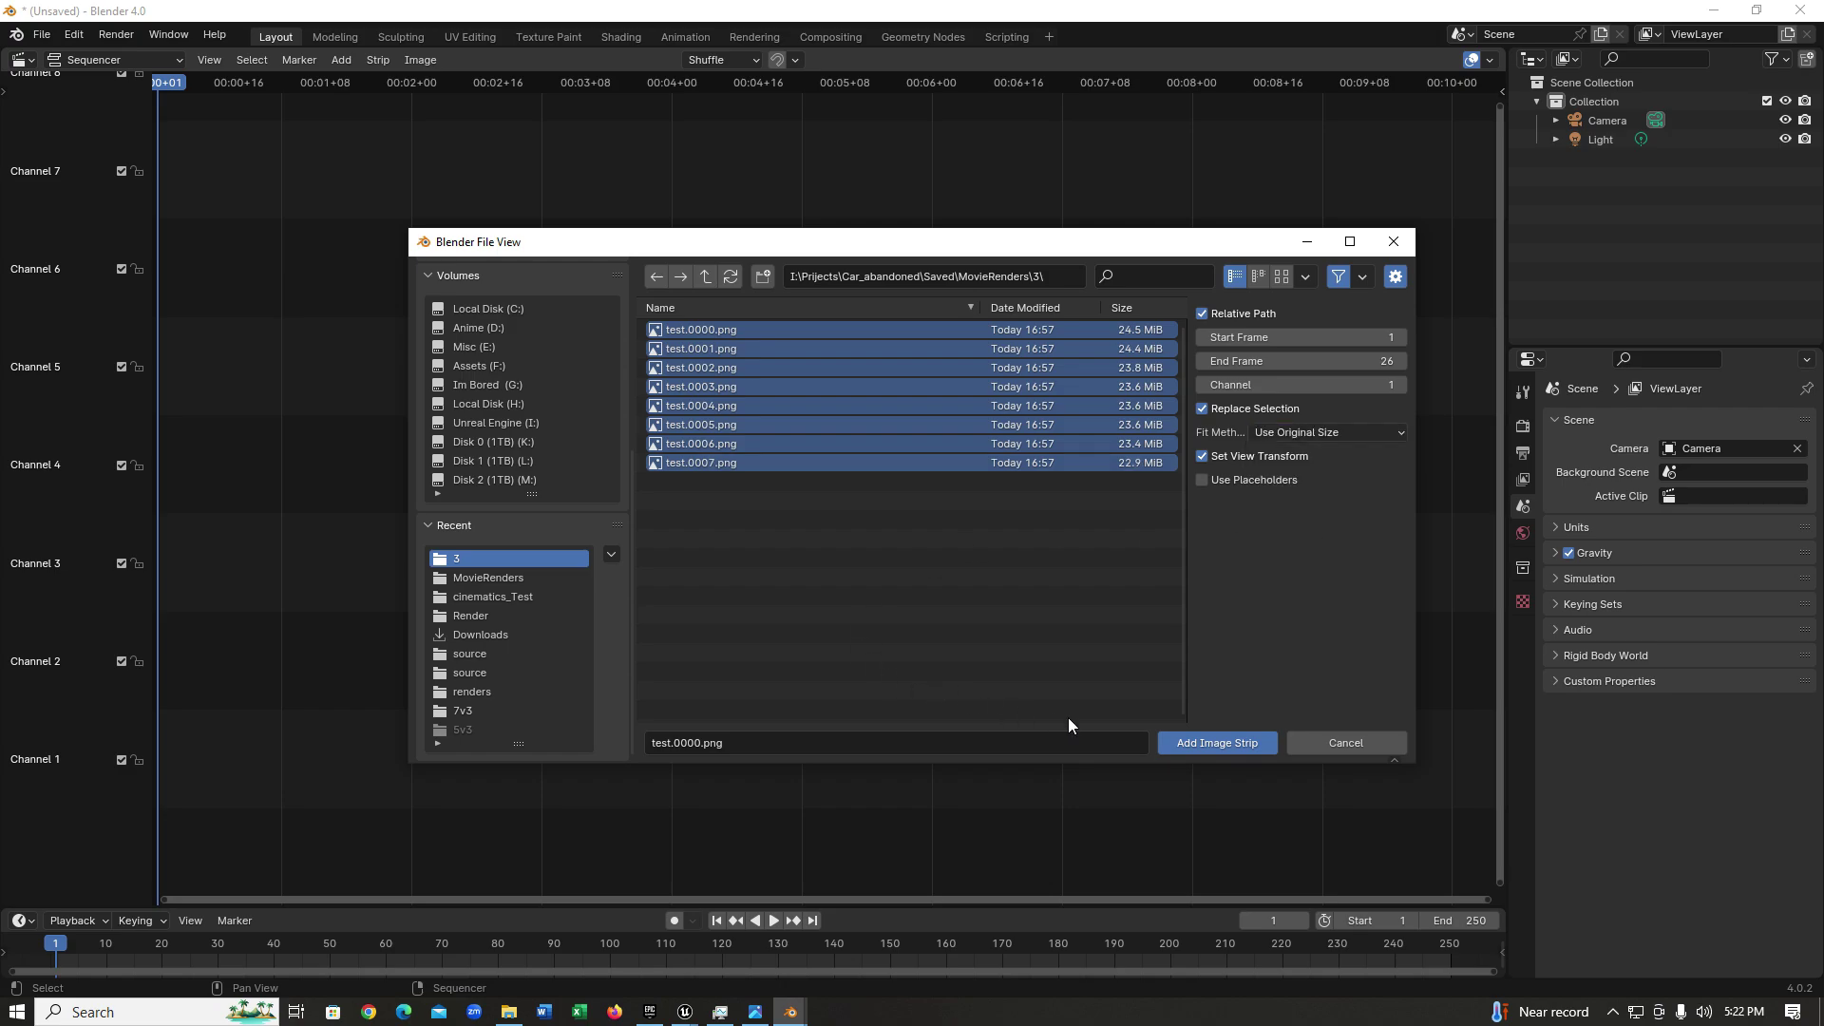
click(1249, 749)
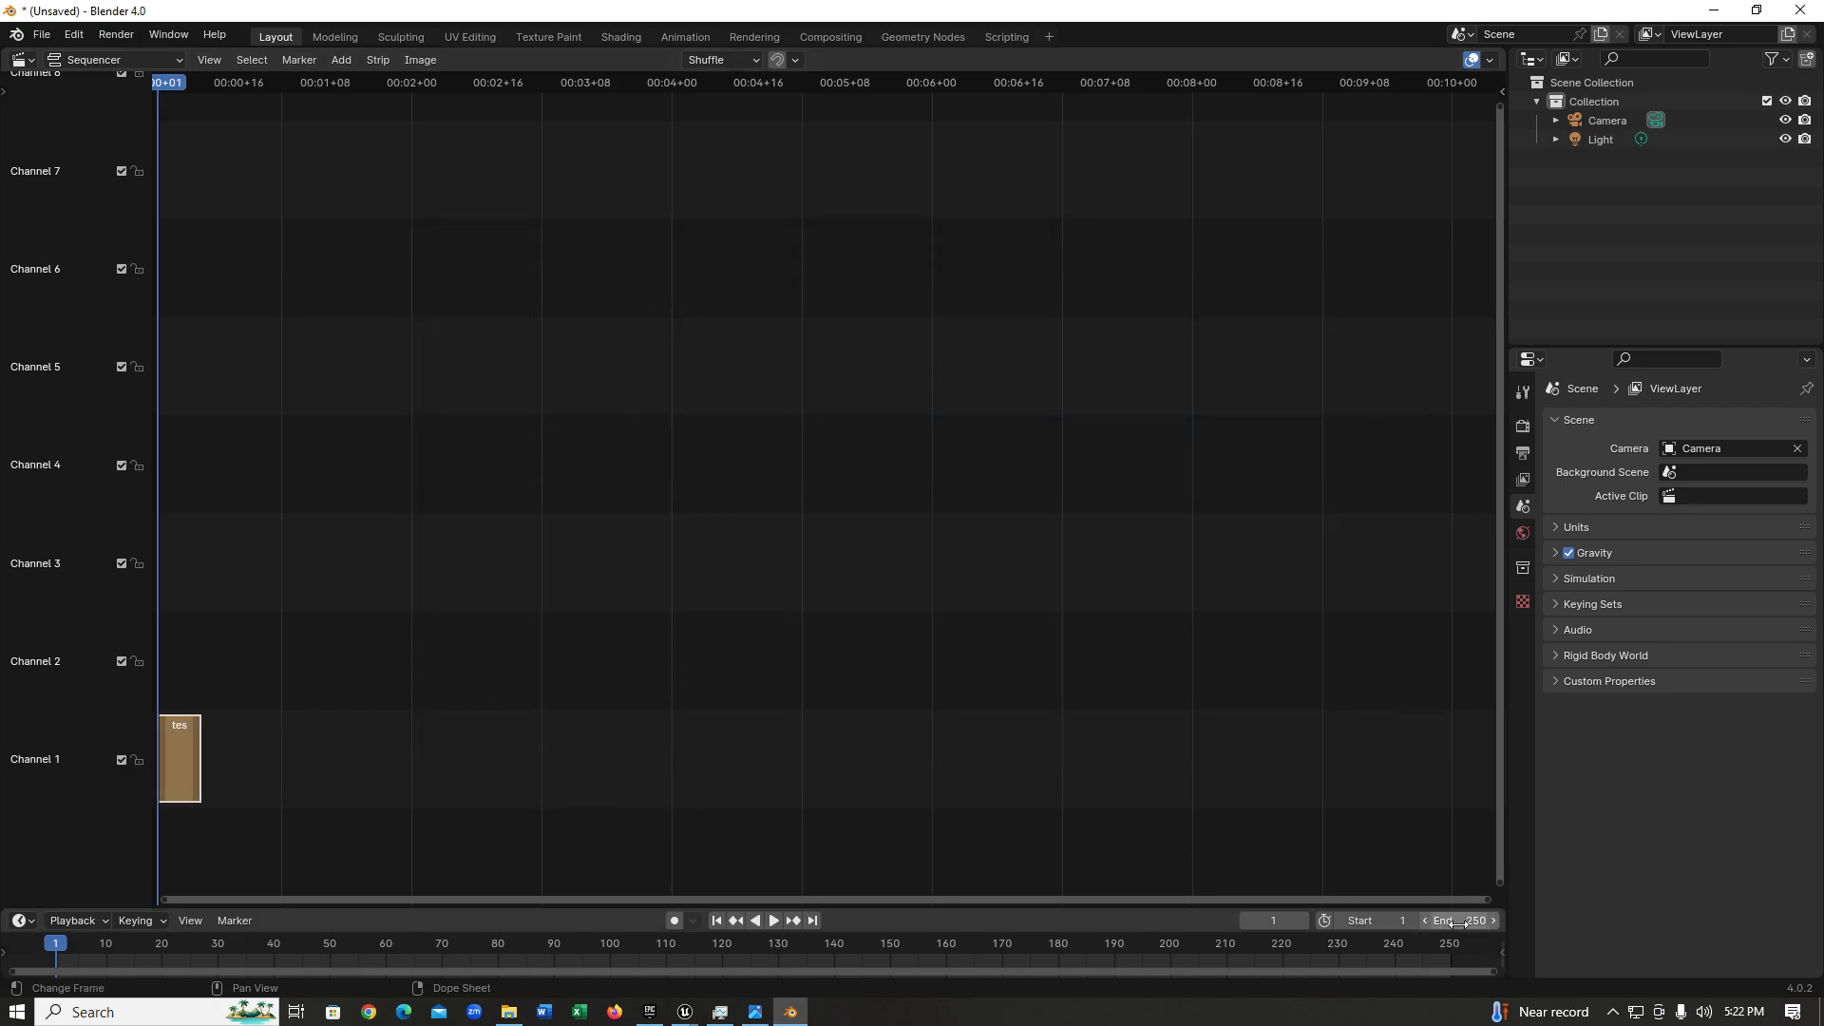
ctrl+scroll(409, 692, down, 2)
Set the scene's end frame to 8 so the strip ends there.
right_click(392, 749)
key(Escape)
drag(479, 904, 660, 903)
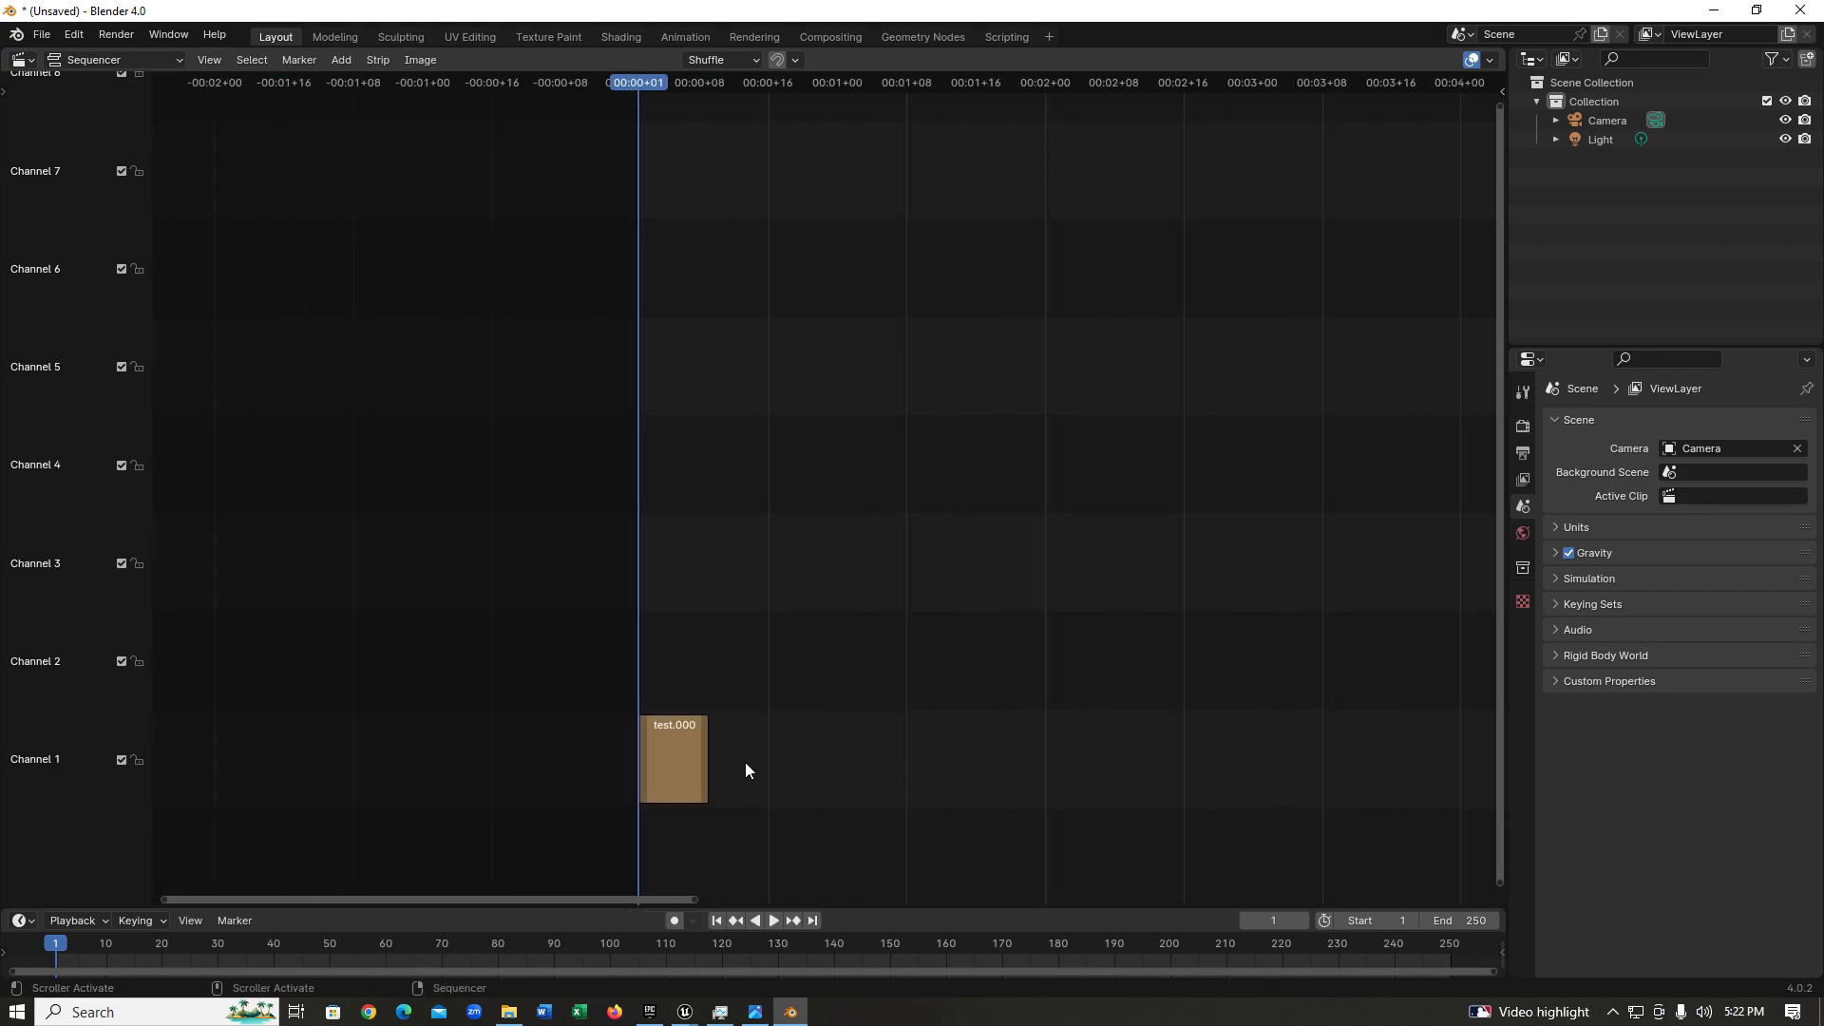
ctrl+scroll(745, 763, up, 3)
ctrl+scroll(489, 797, up, 3)
ctrl+scroll(364, 879, up, 3)
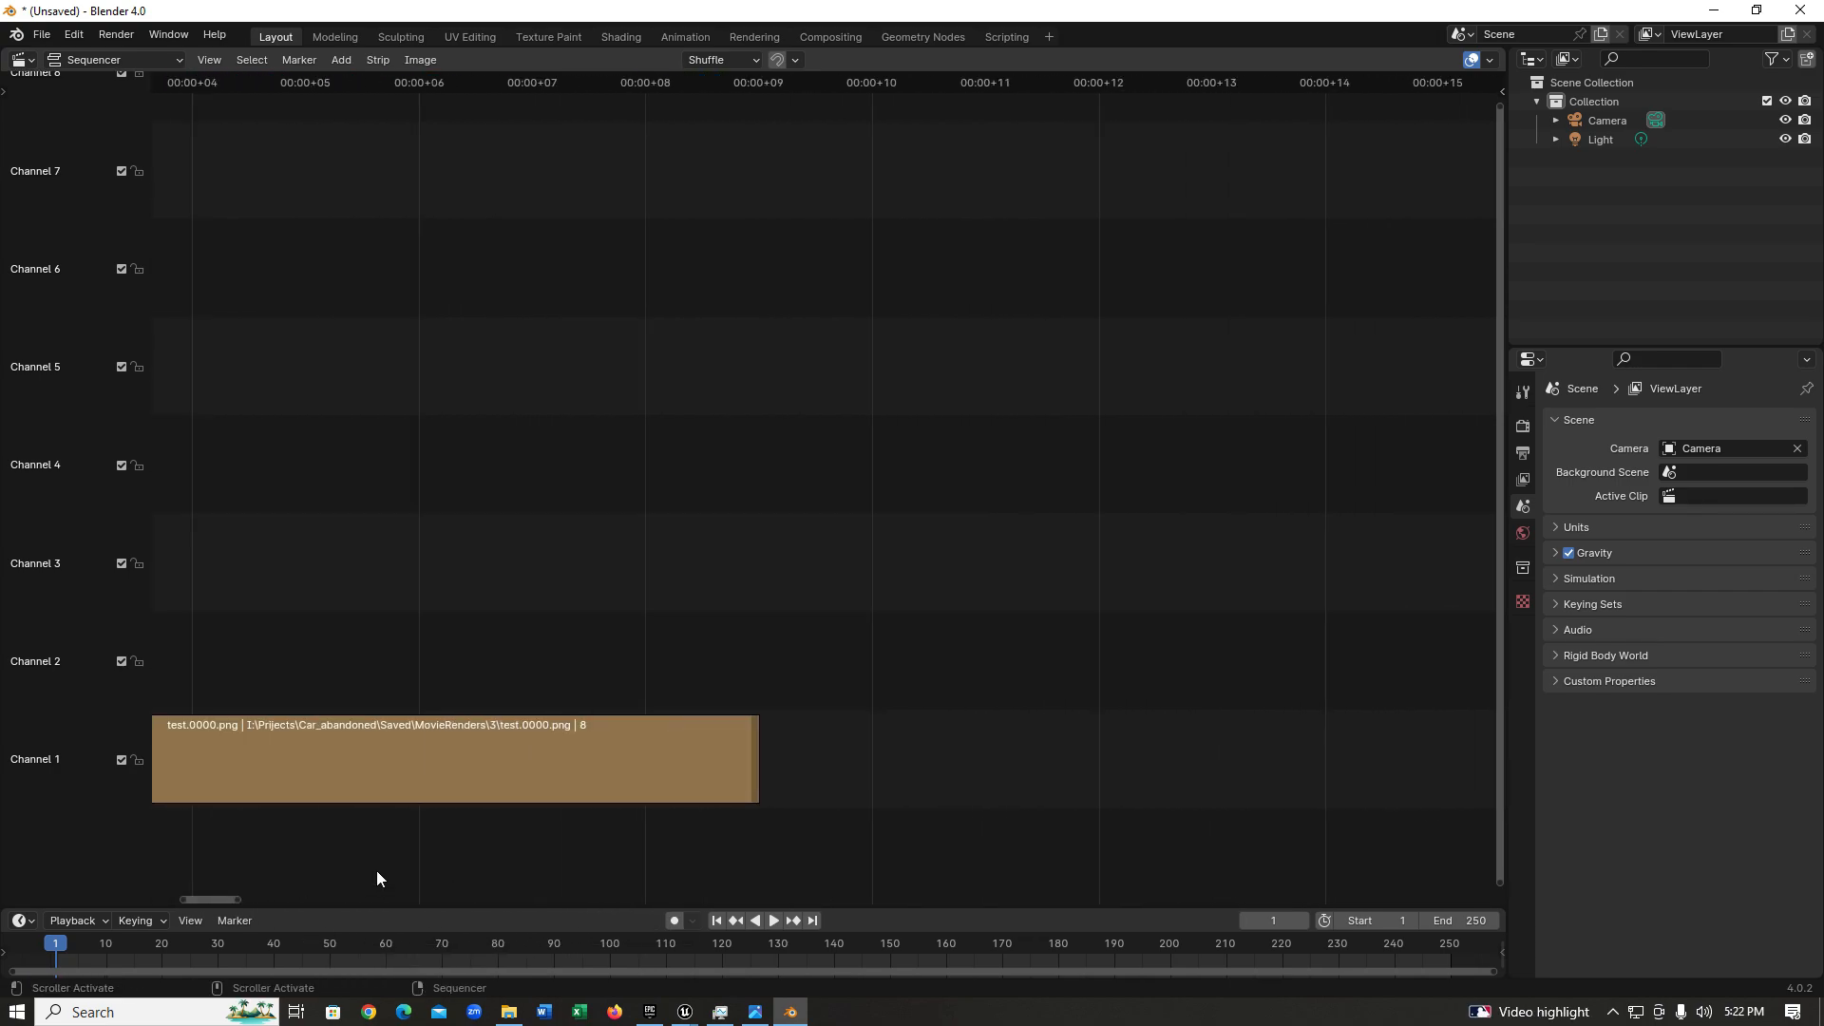
double_click(1454, 920)
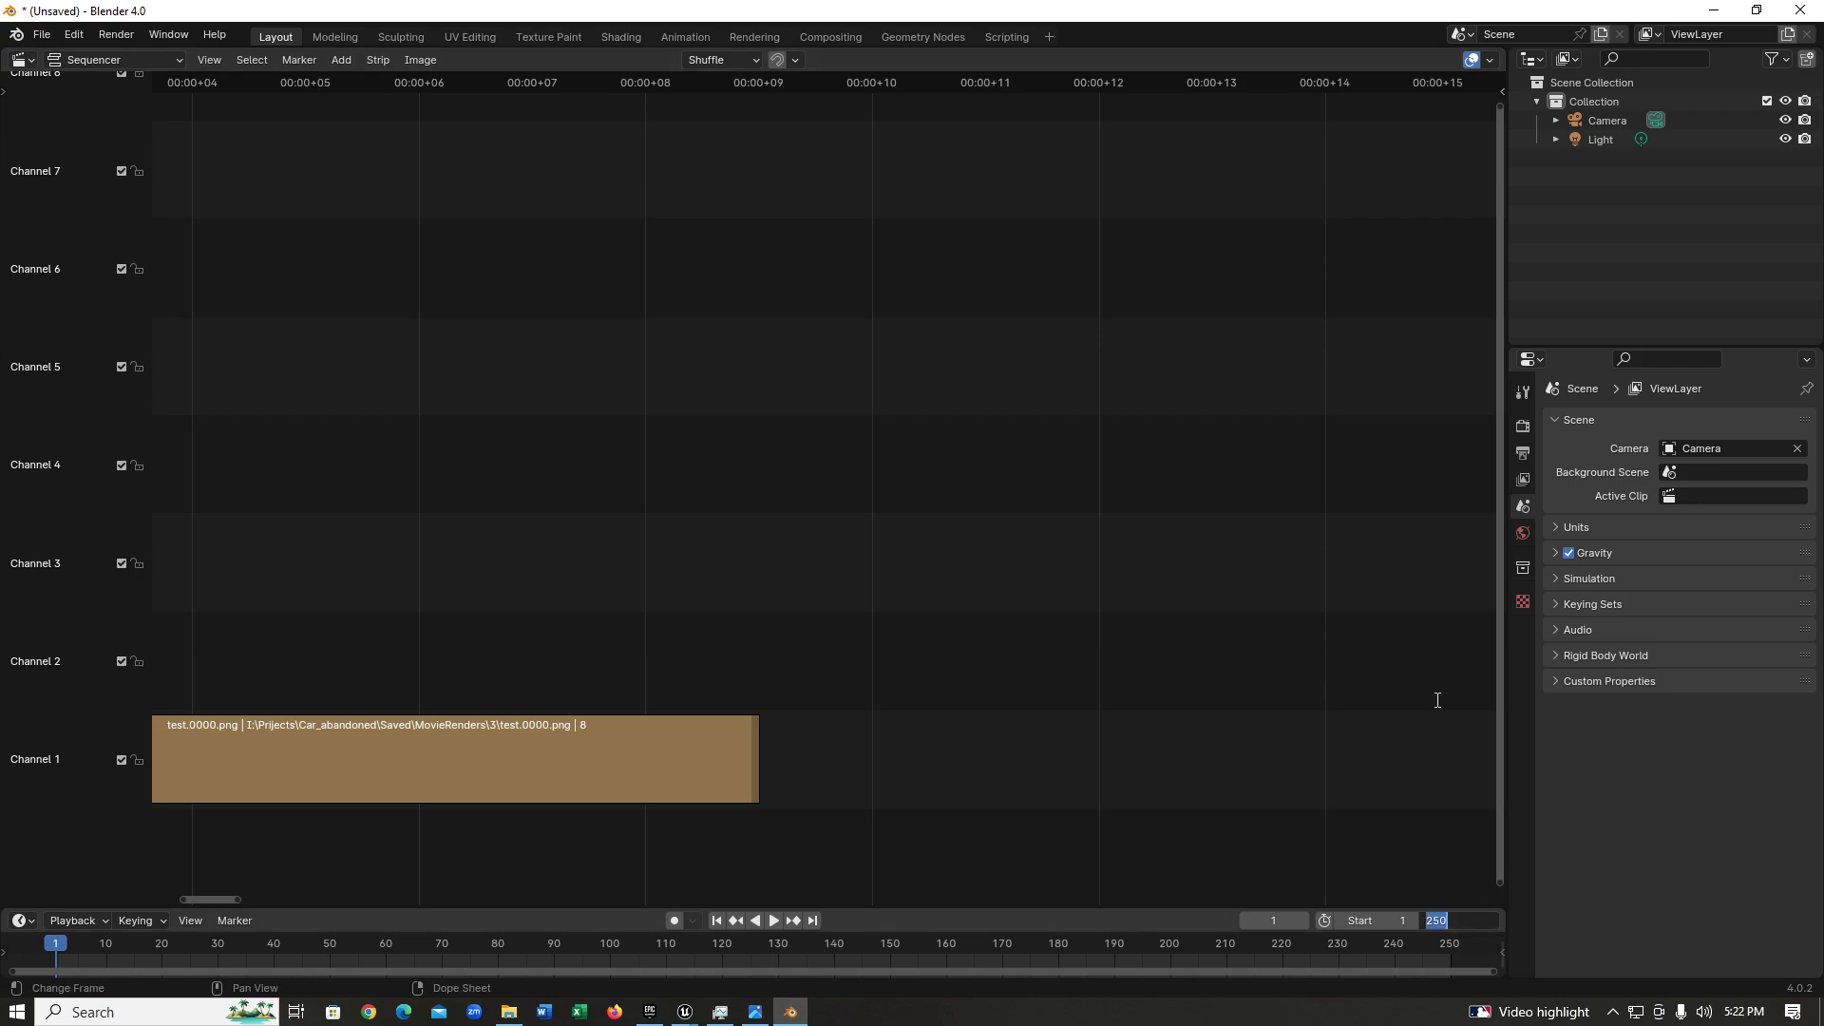
text(8)
key(Return)
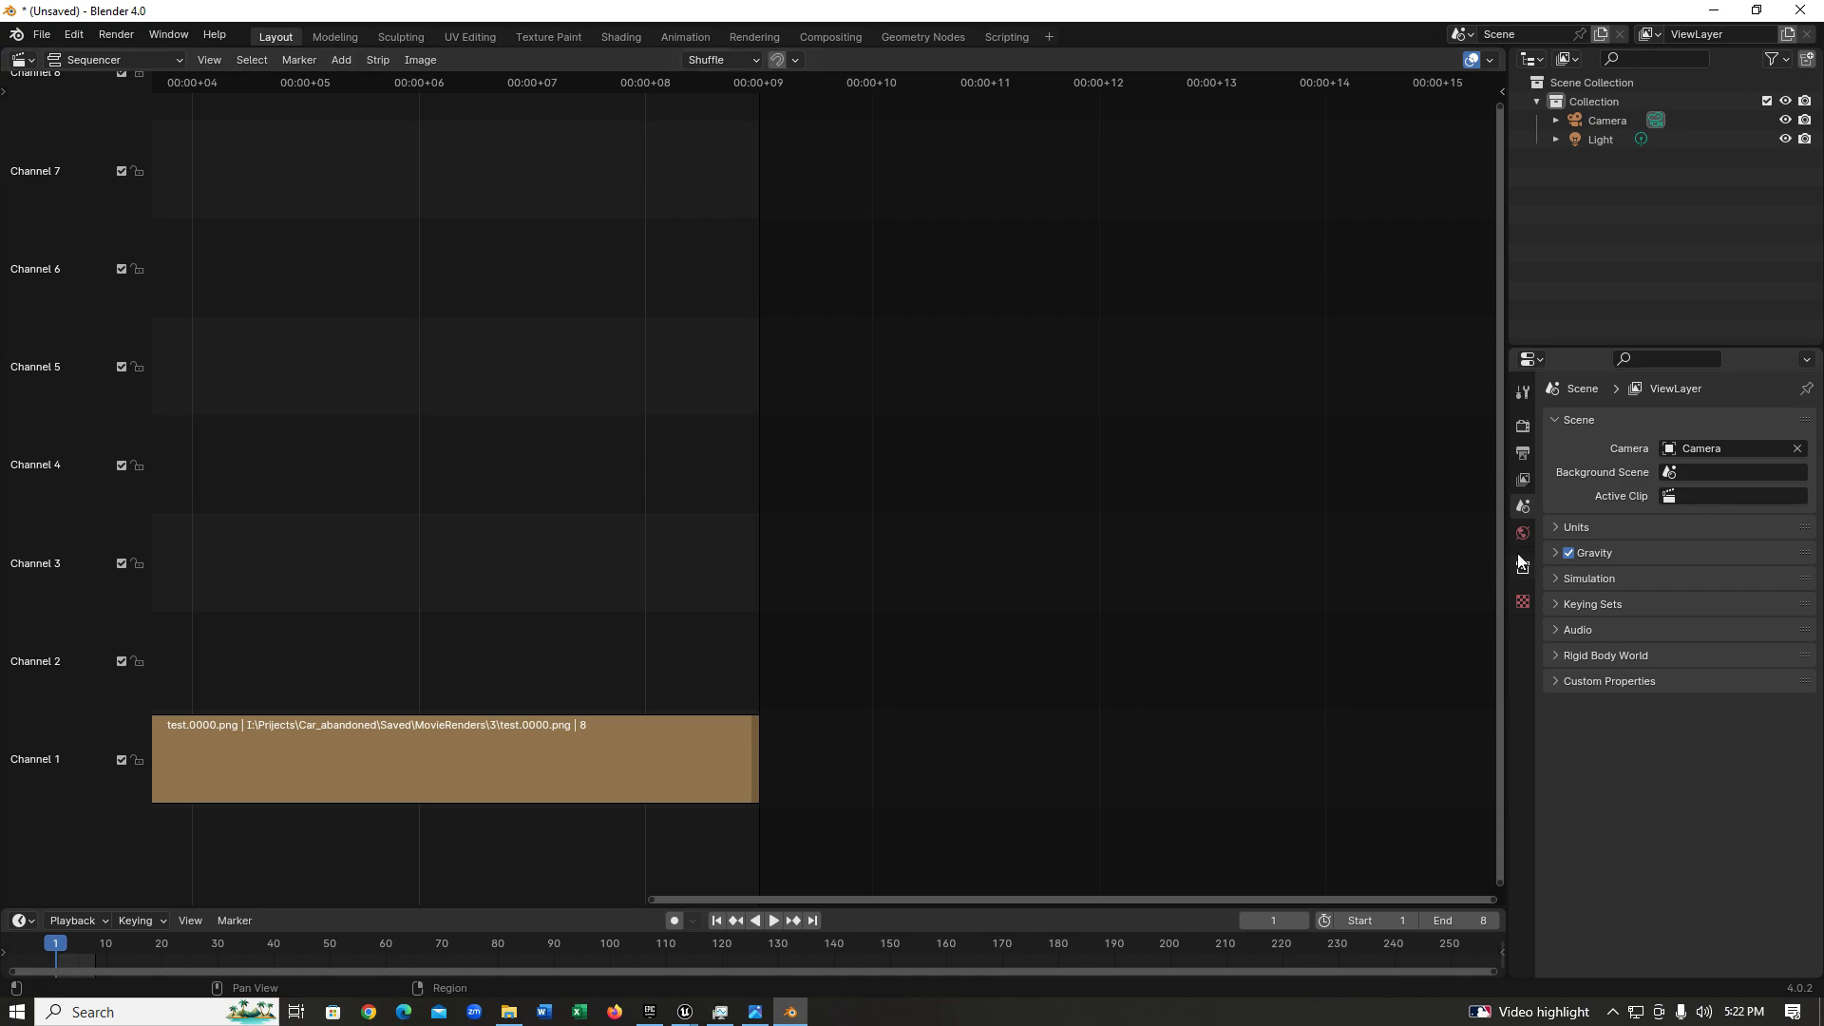
Set the output resolution to 7680 × 4320 in Output Properties.
click(1524, 427)
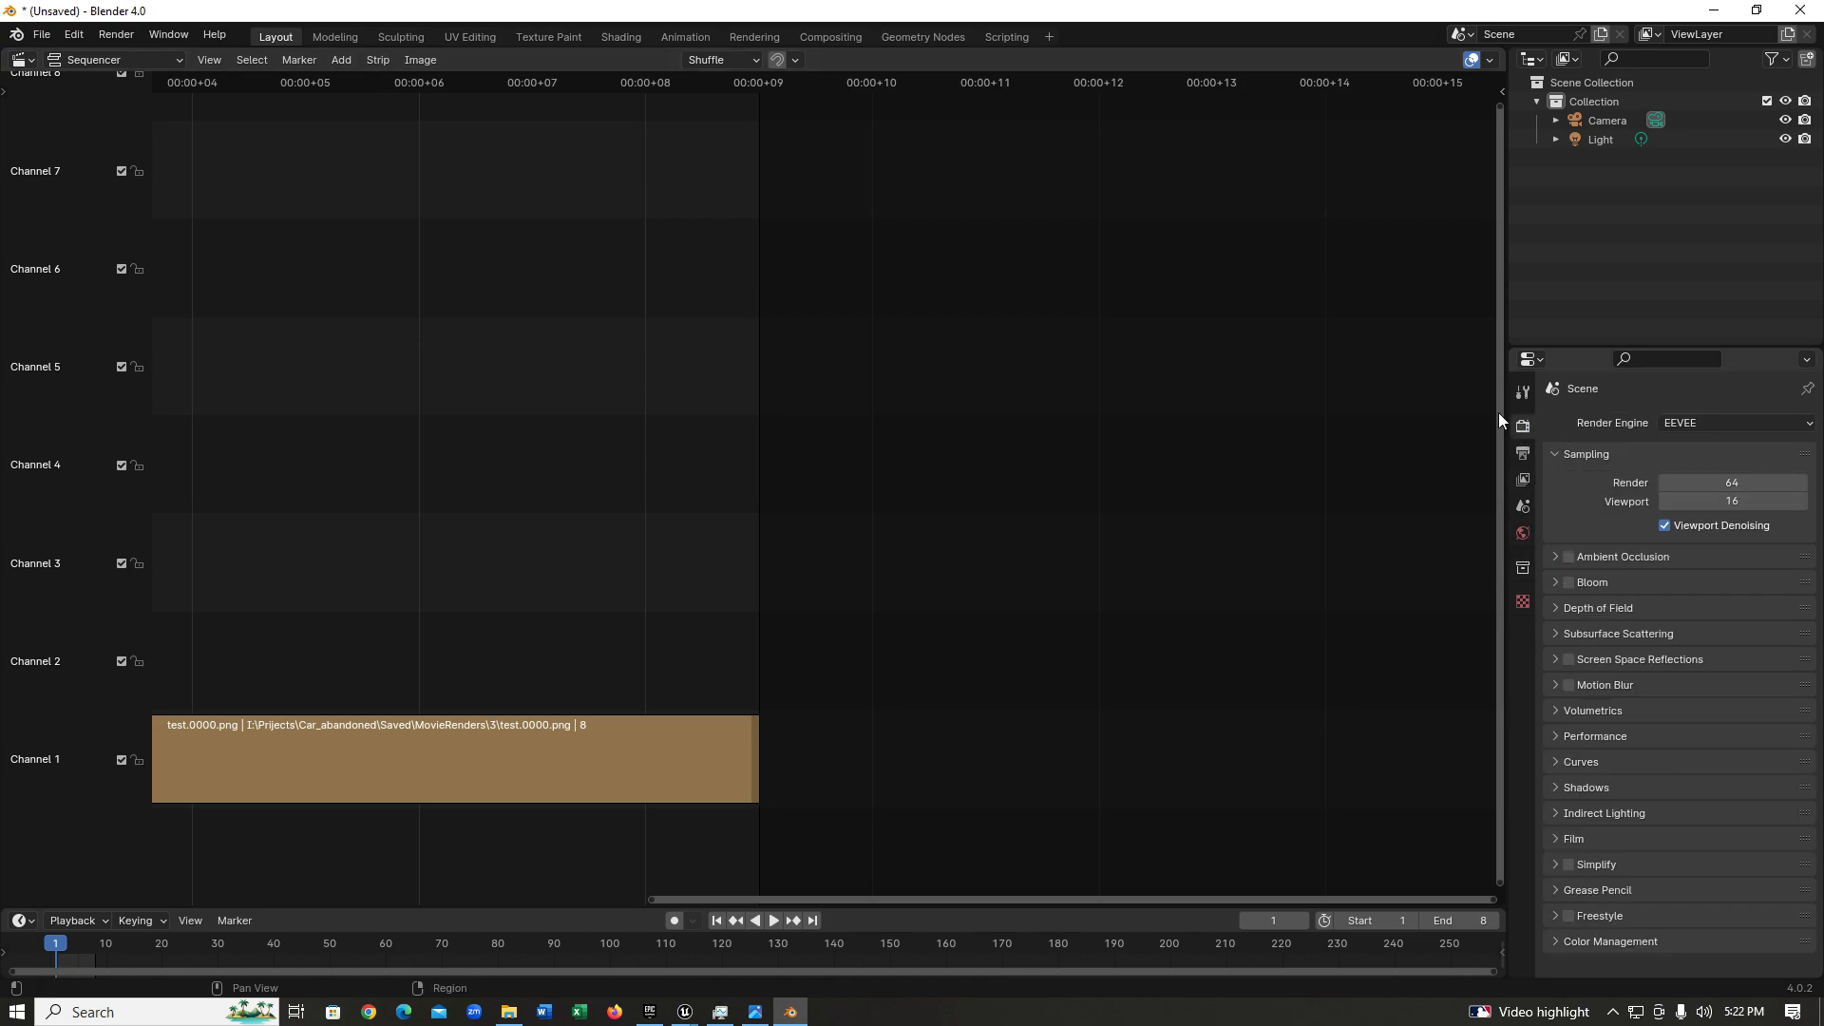
click(1524, 454)
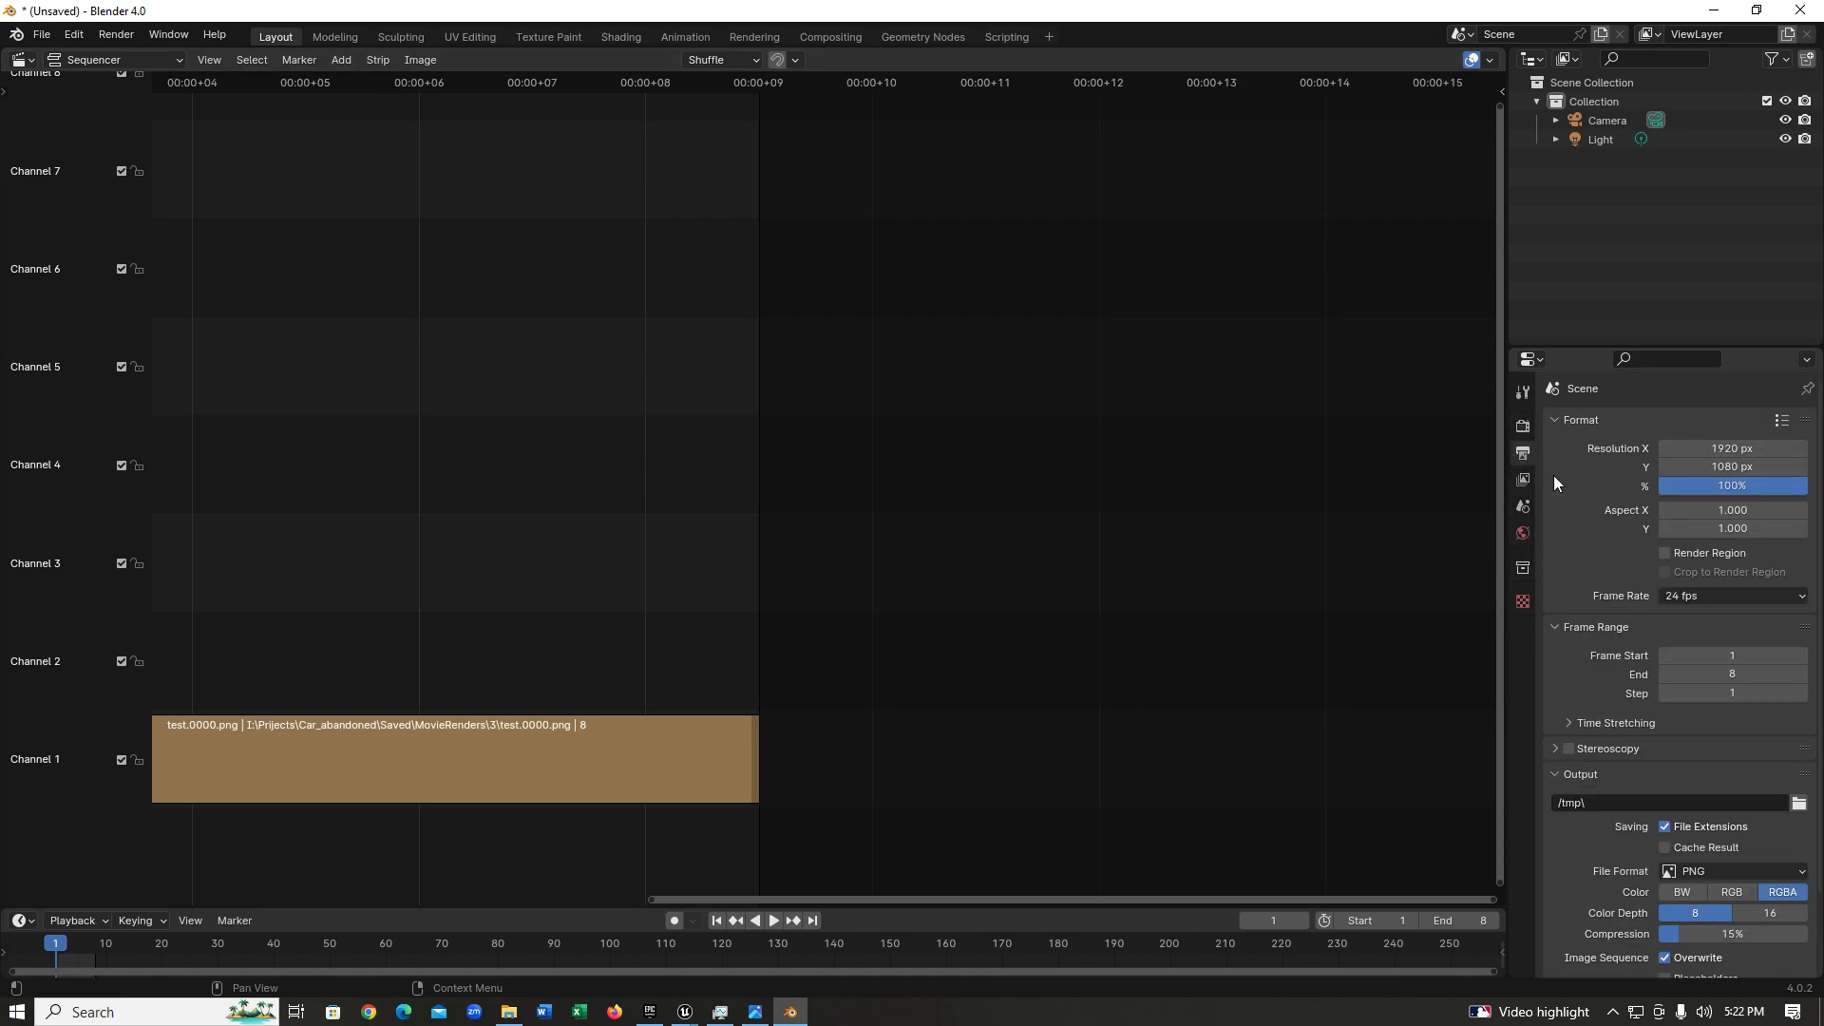
double_click(1771, 451)
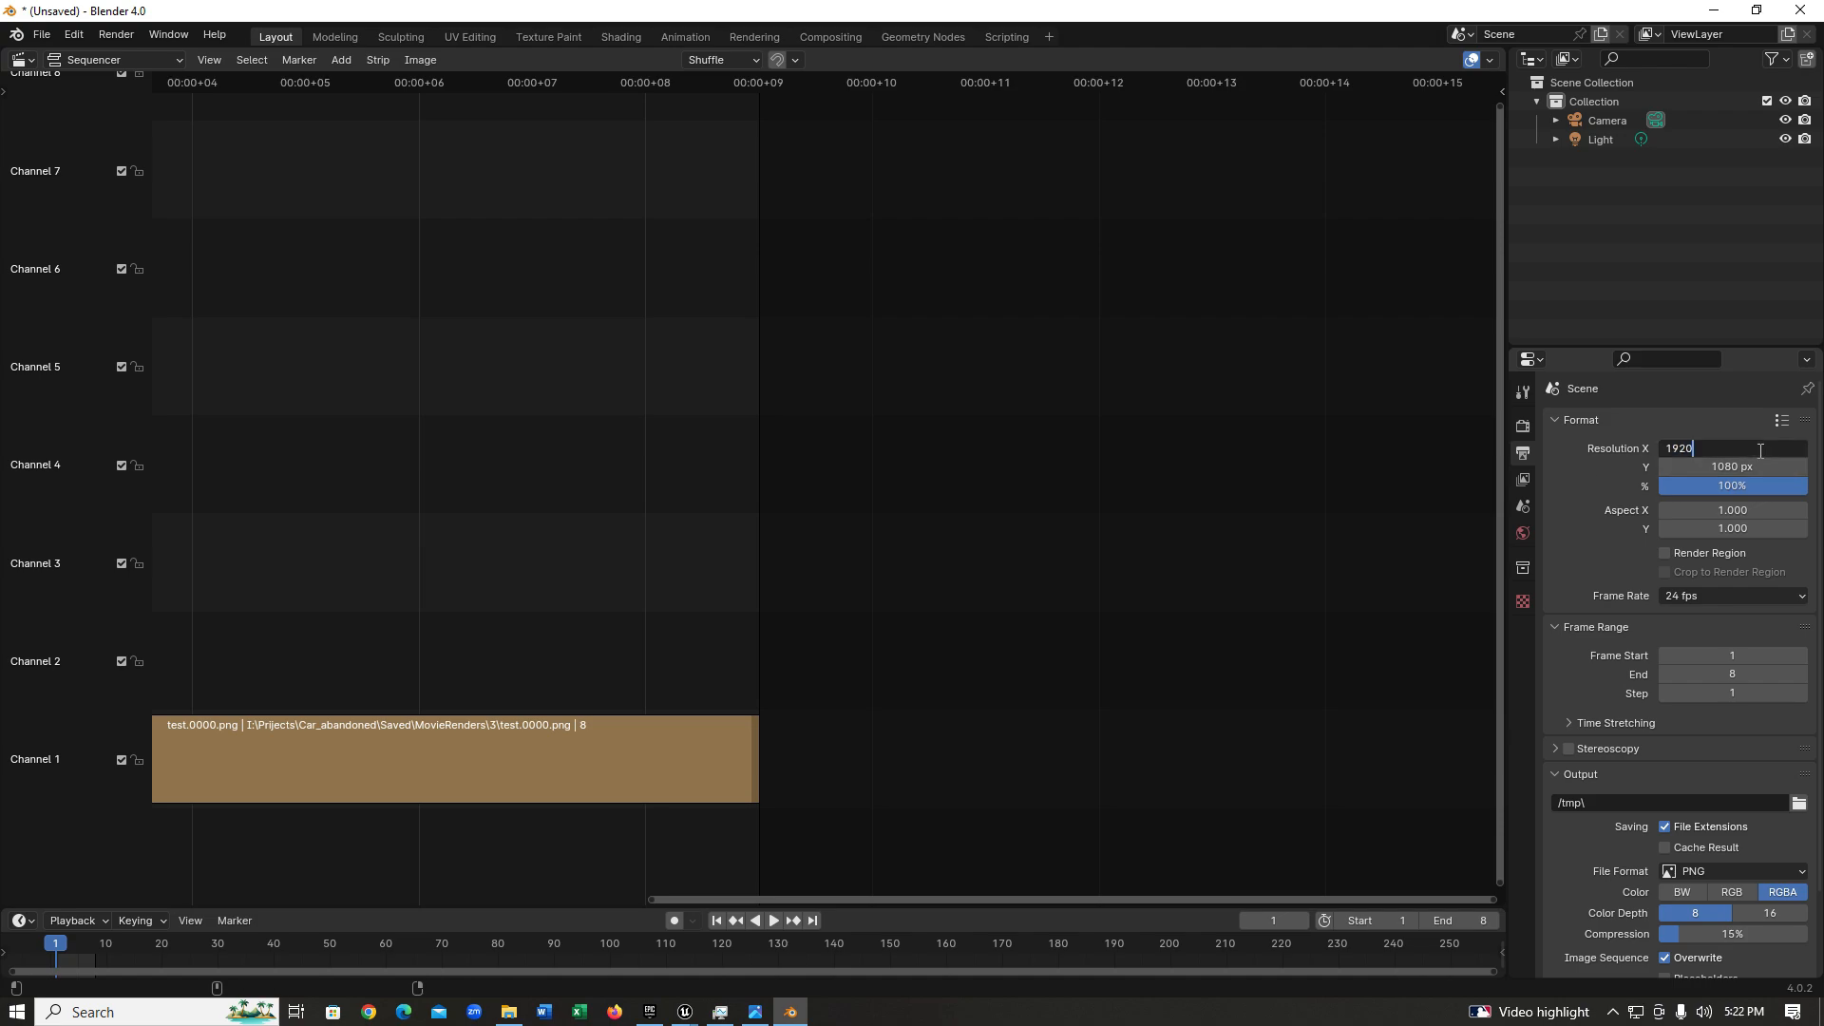
text(*4)
key(Return)
double_click(1771, 467)
text(*4)
key(Return)
scroll(1638, 597, down, 3)
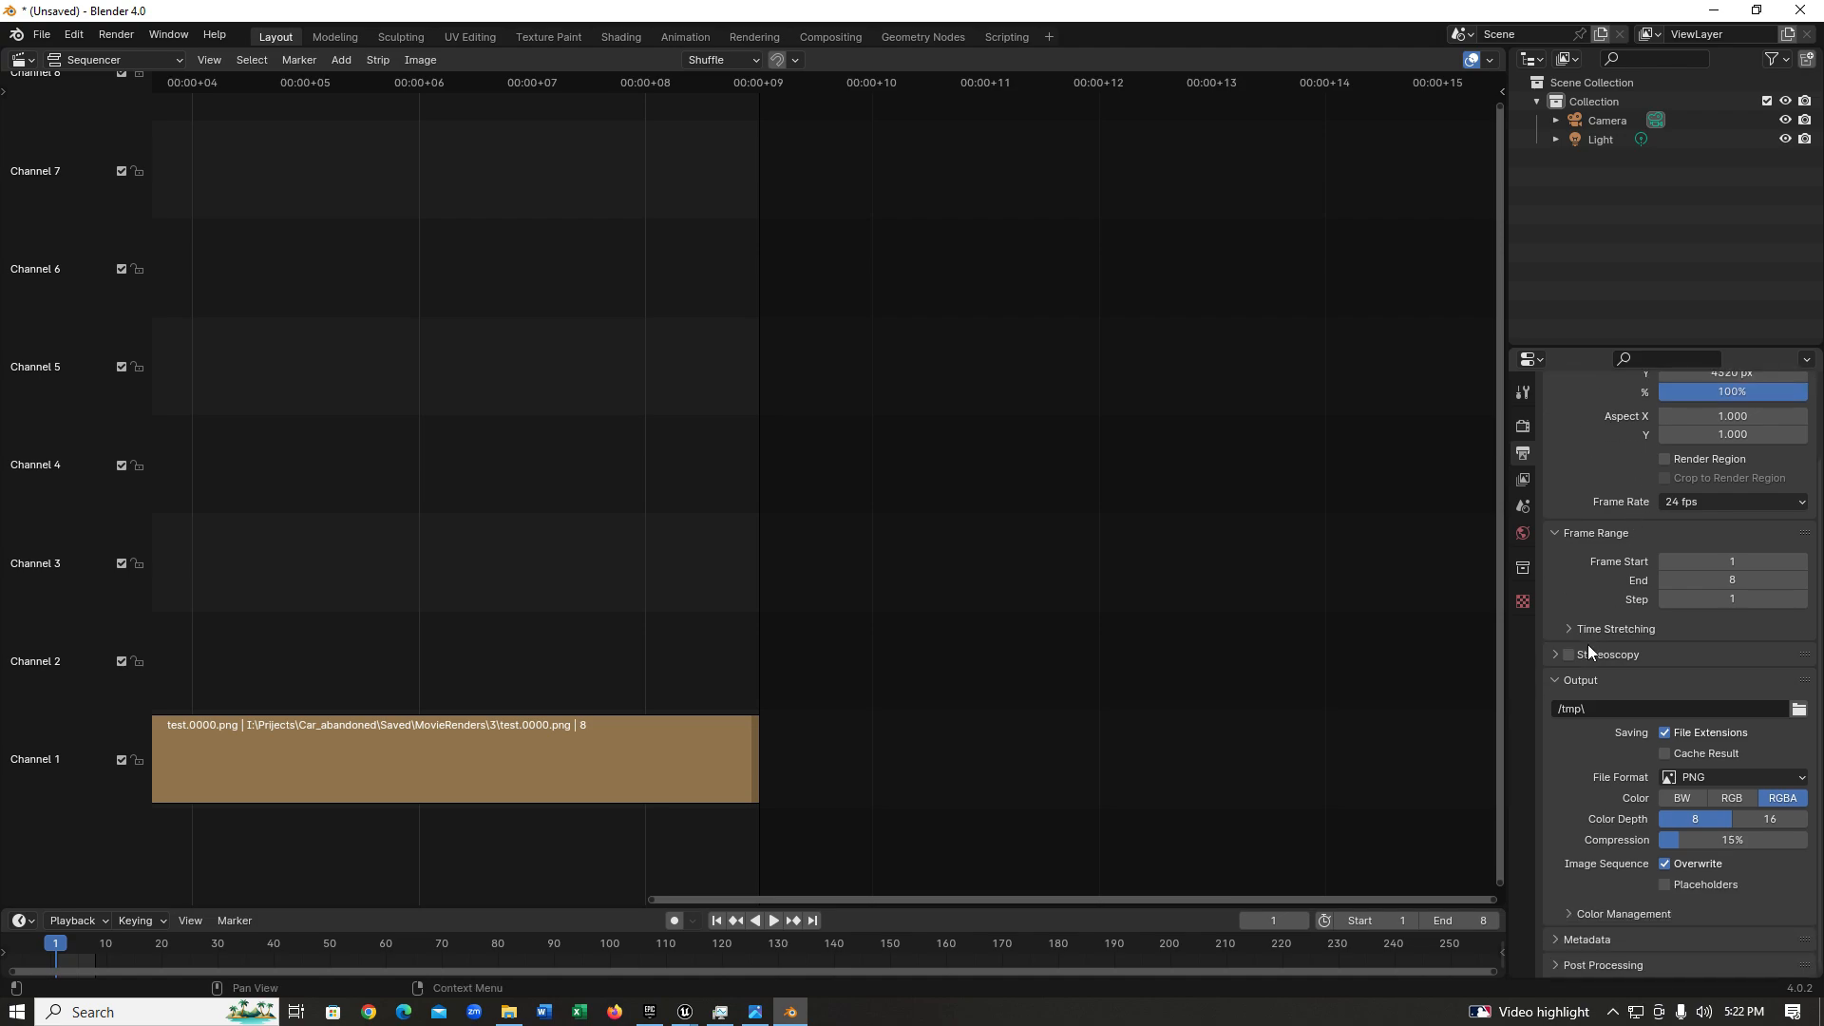
Make the output FFmpeg Video in an MPEG-4 container.
click(1732, 777)
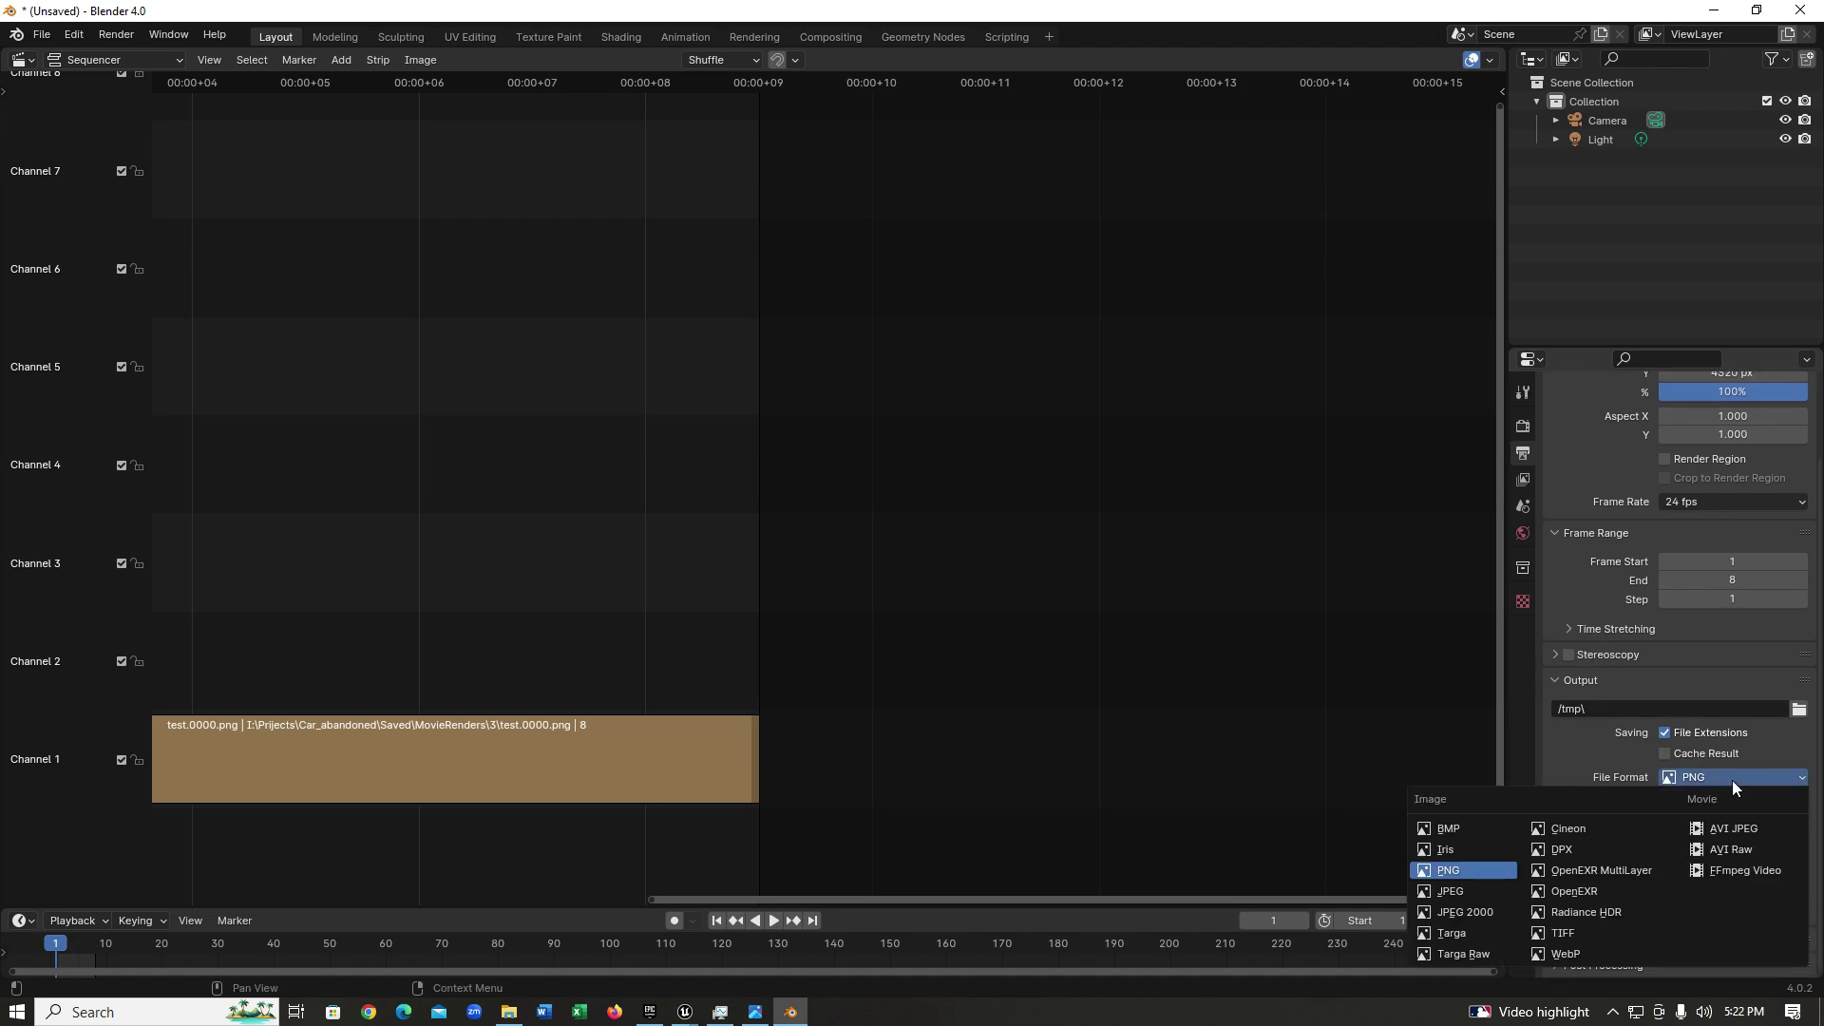
click(1740, 874)
click(1583, 914)
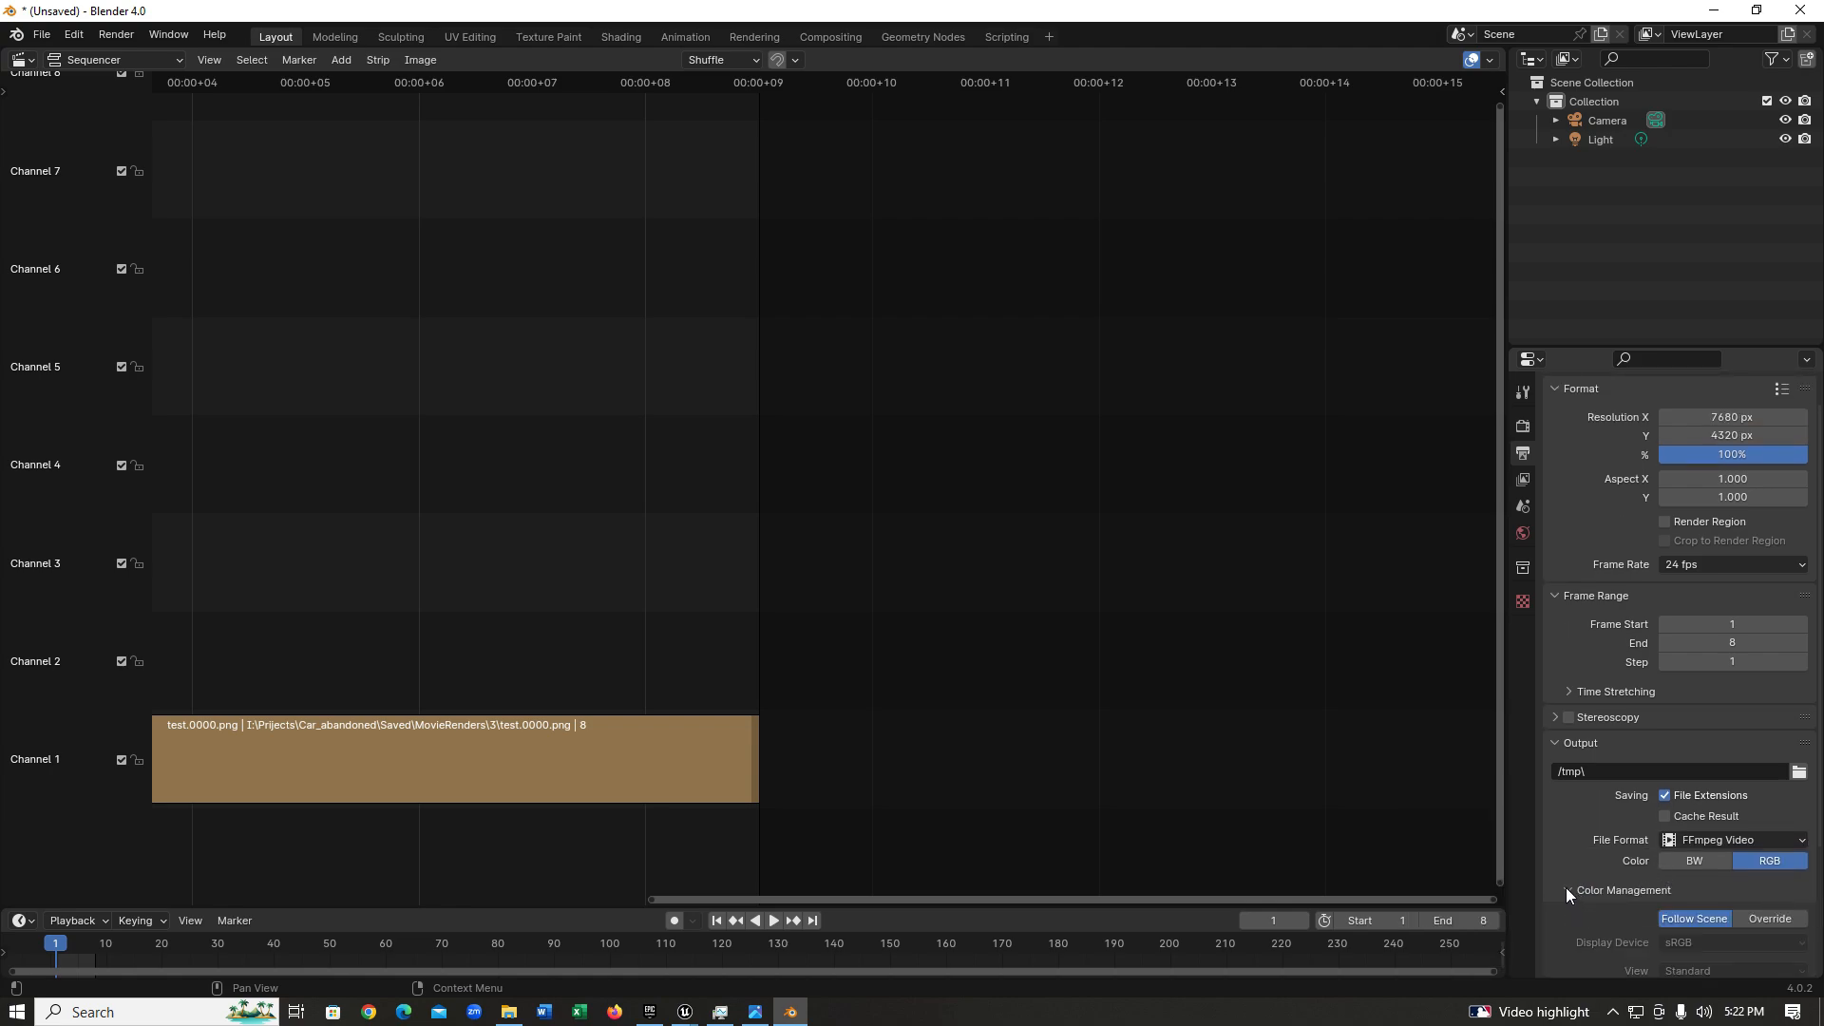
scroll(1567, 906, down, 1)
scroll(1594, 913, down, 2)
click(1723, 828)
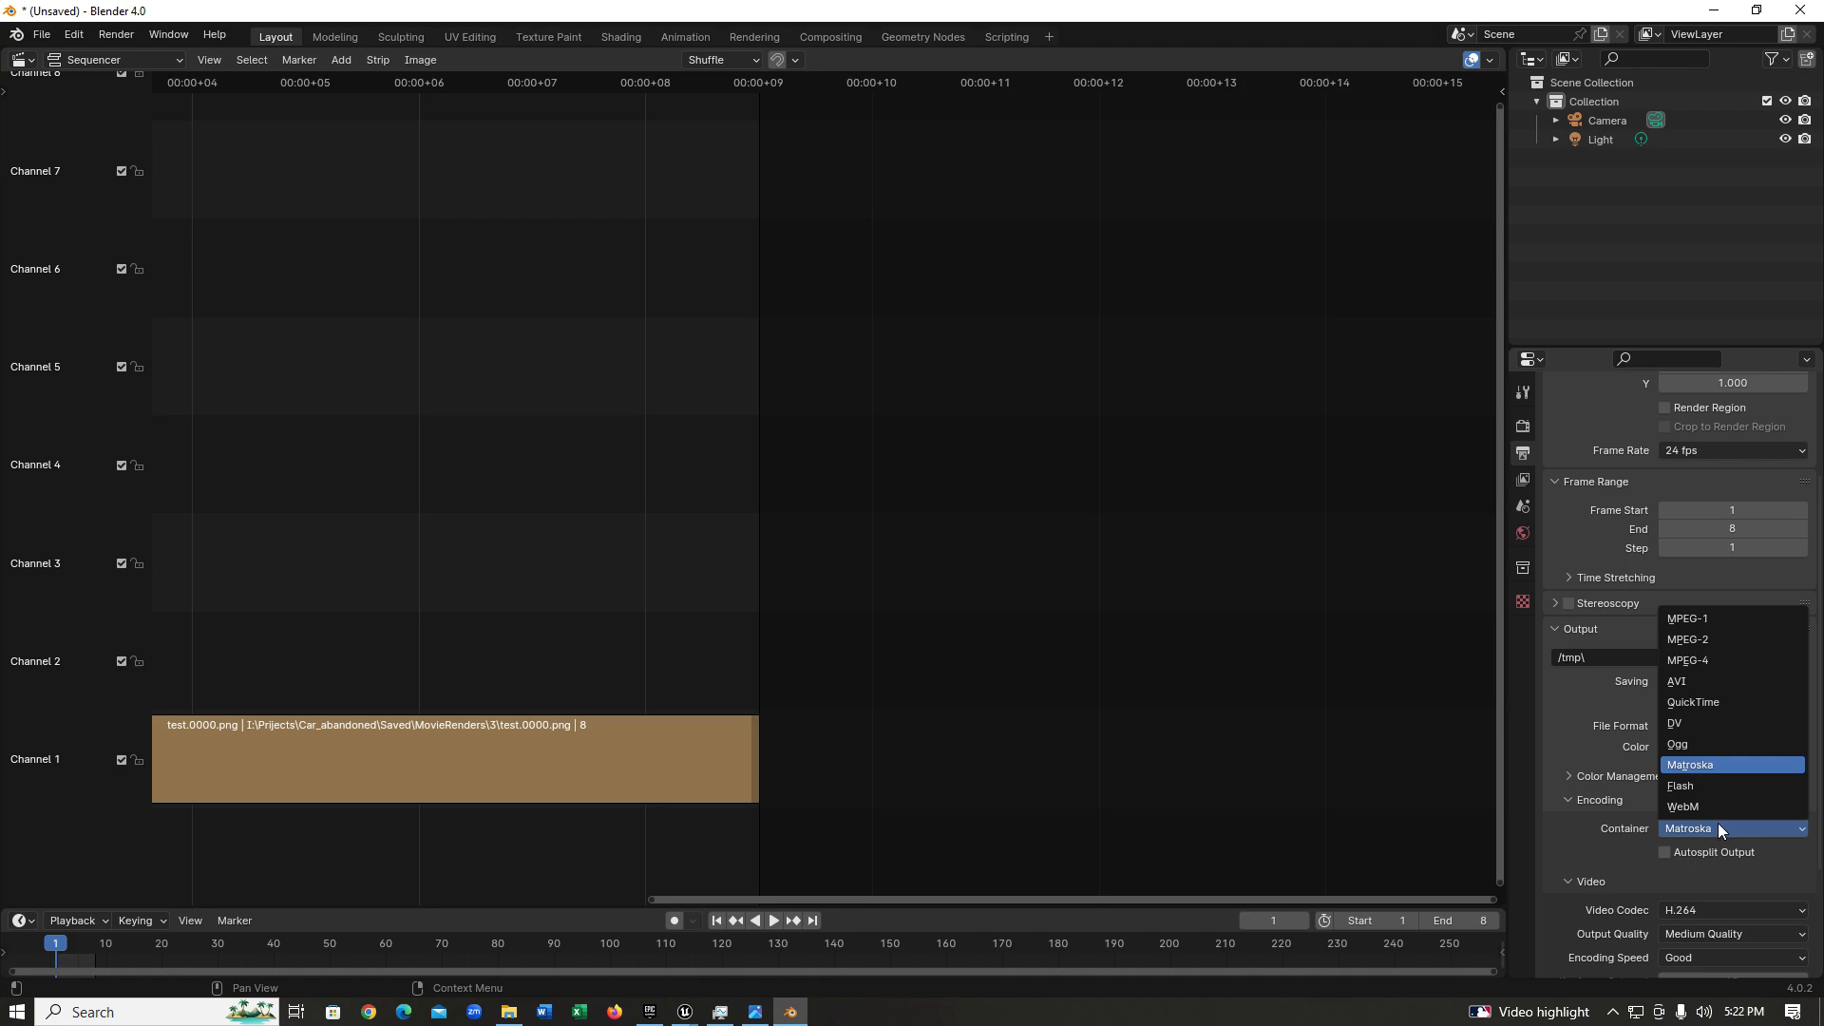
click(1706, 661)
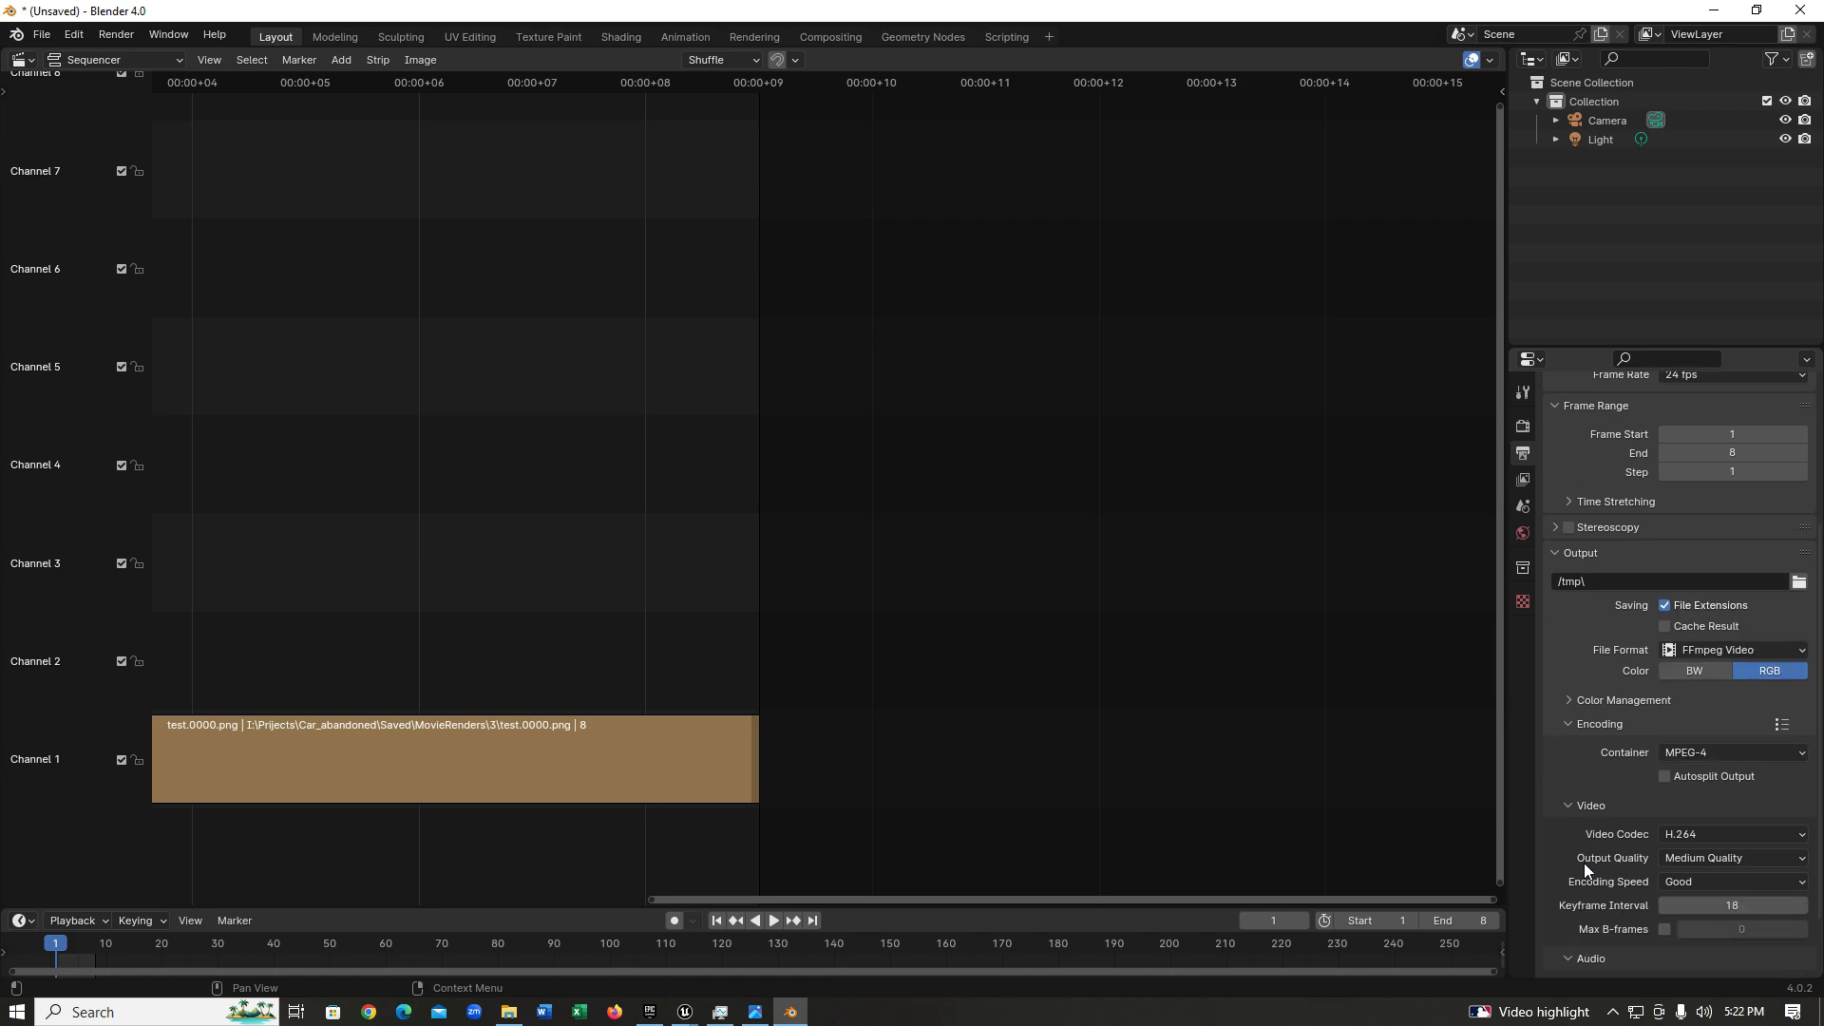
scroll(1584, 865, down, 2)
Set output quality to Perceptually Lossless and encoding speed to Slowest.
click(1718, 817)
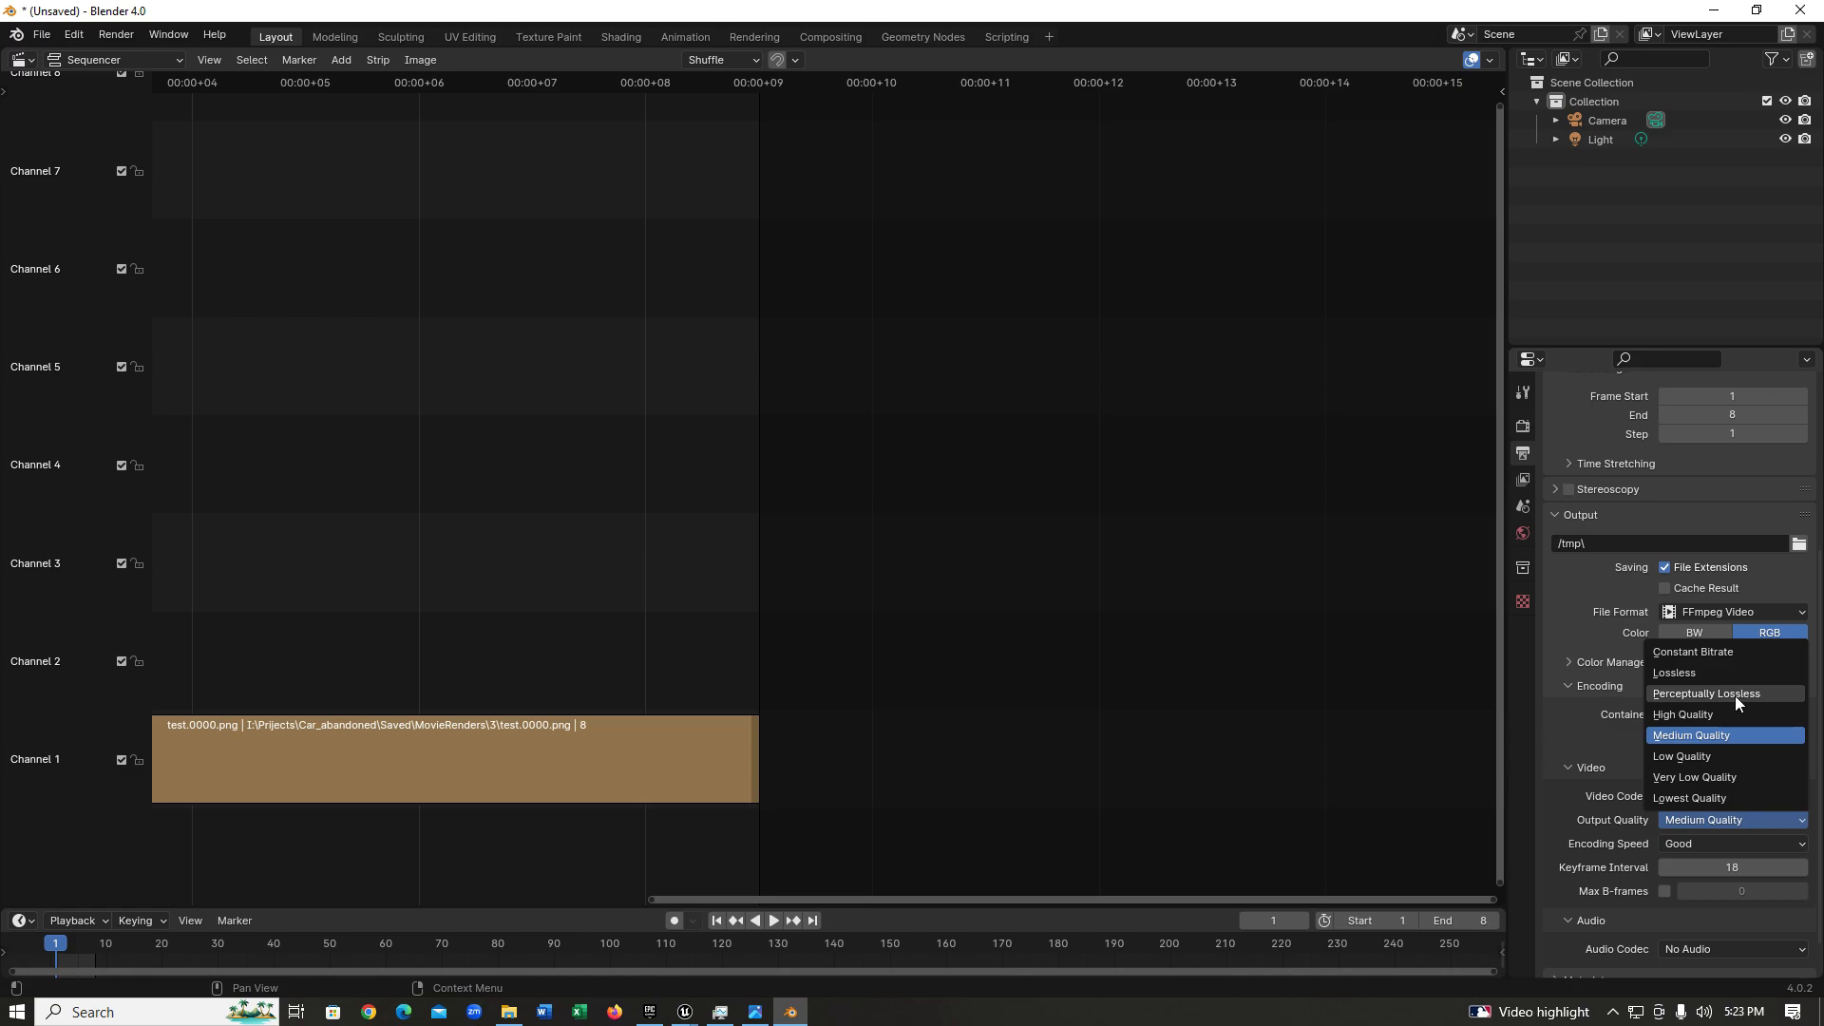
click(1757, 695)
click(1702, 845)
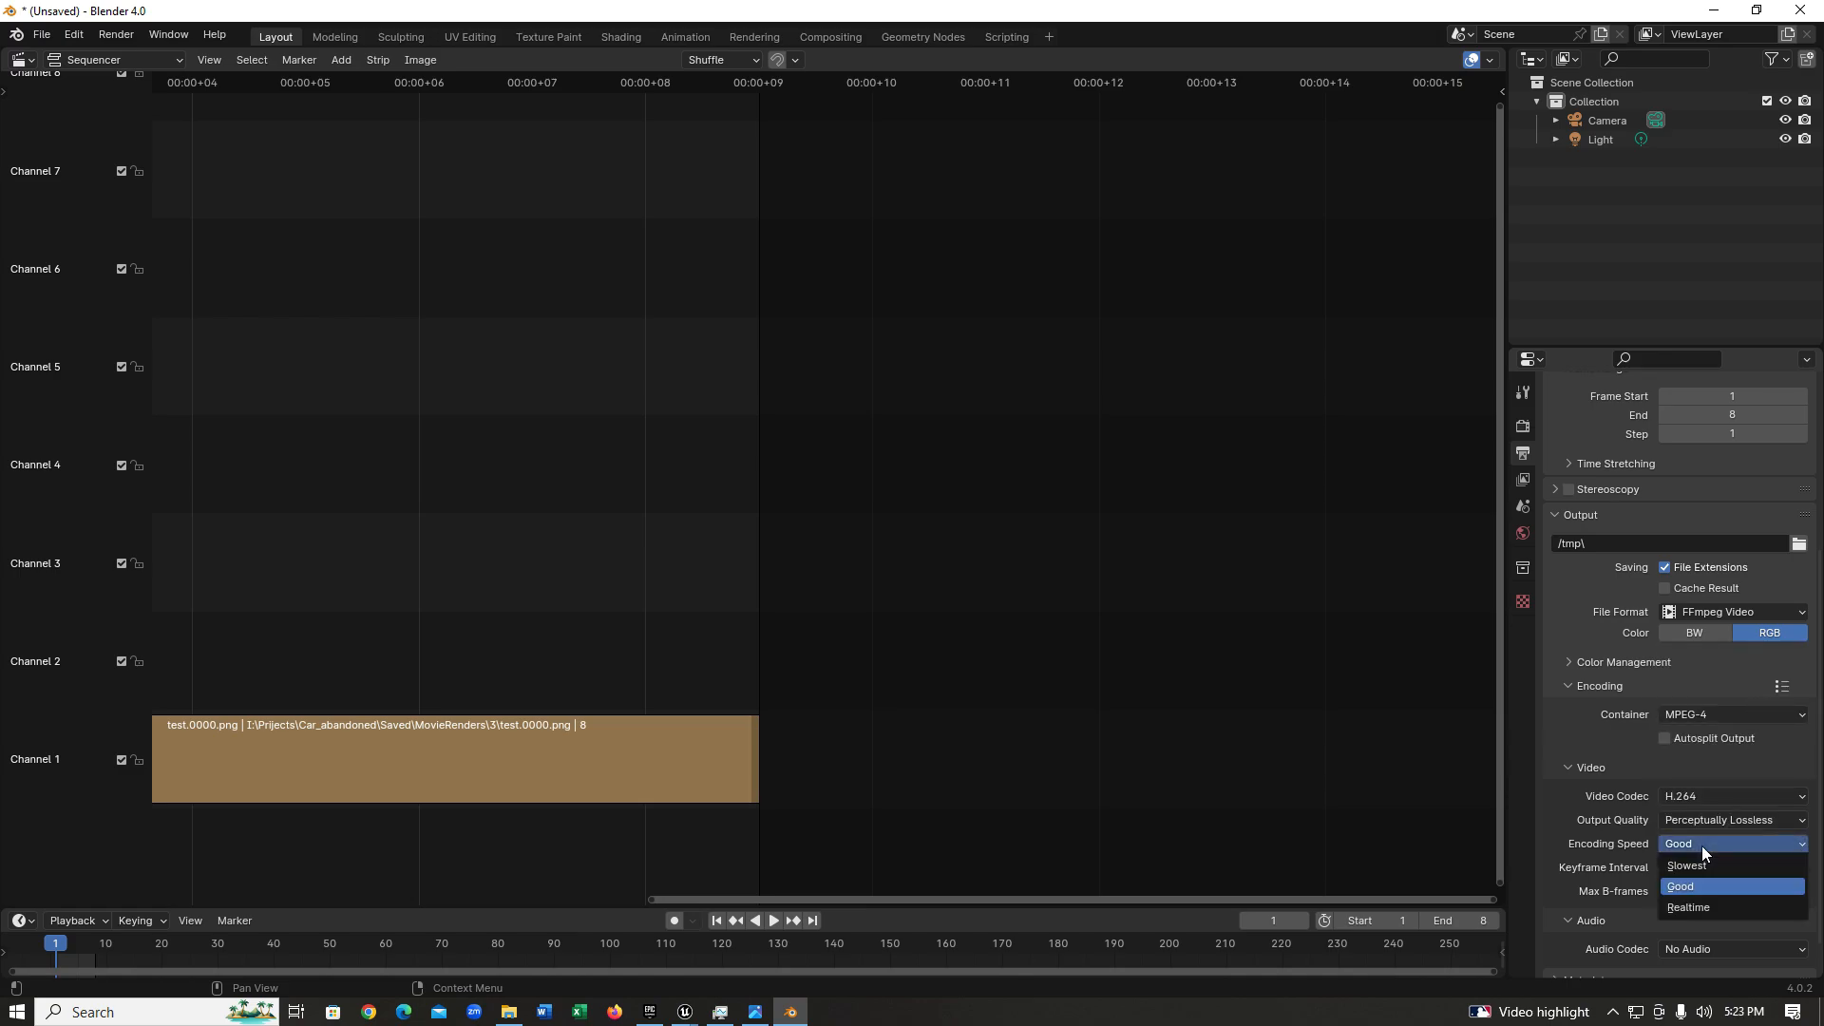
click(1712, 866)
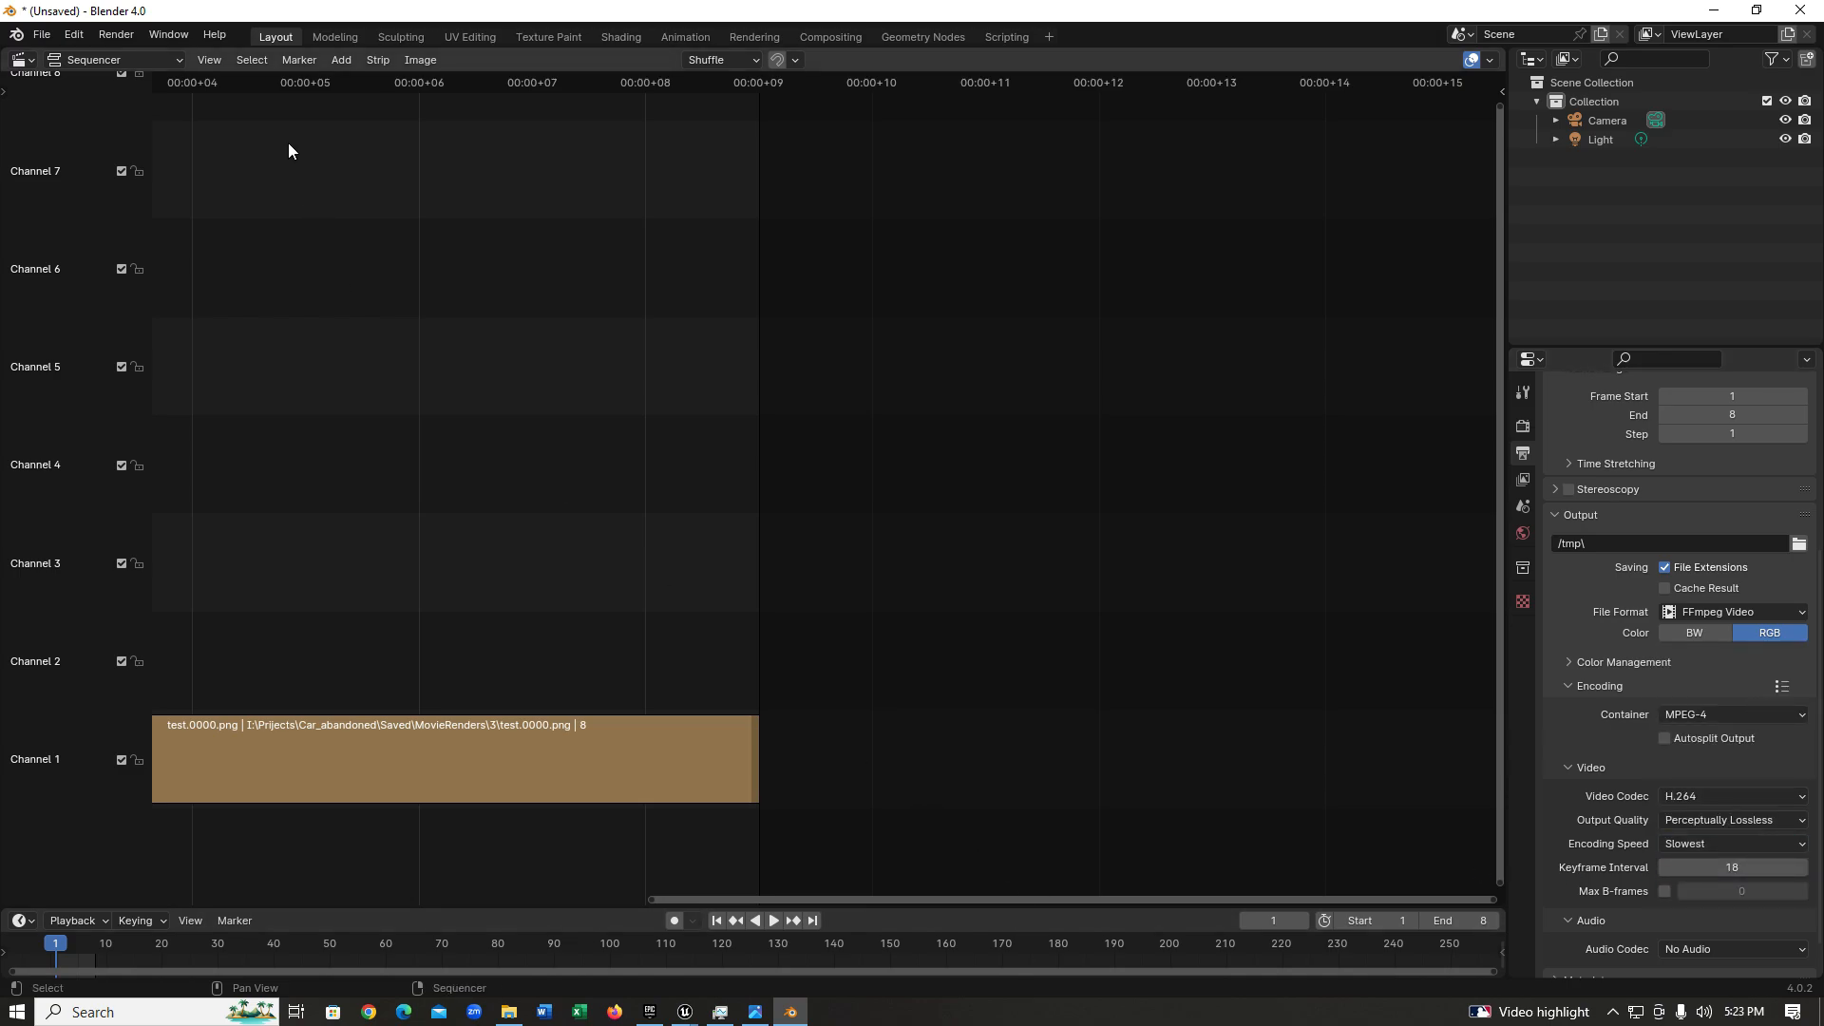
Set the output folder to Documents and start Render Animation.
click(1800, 544)
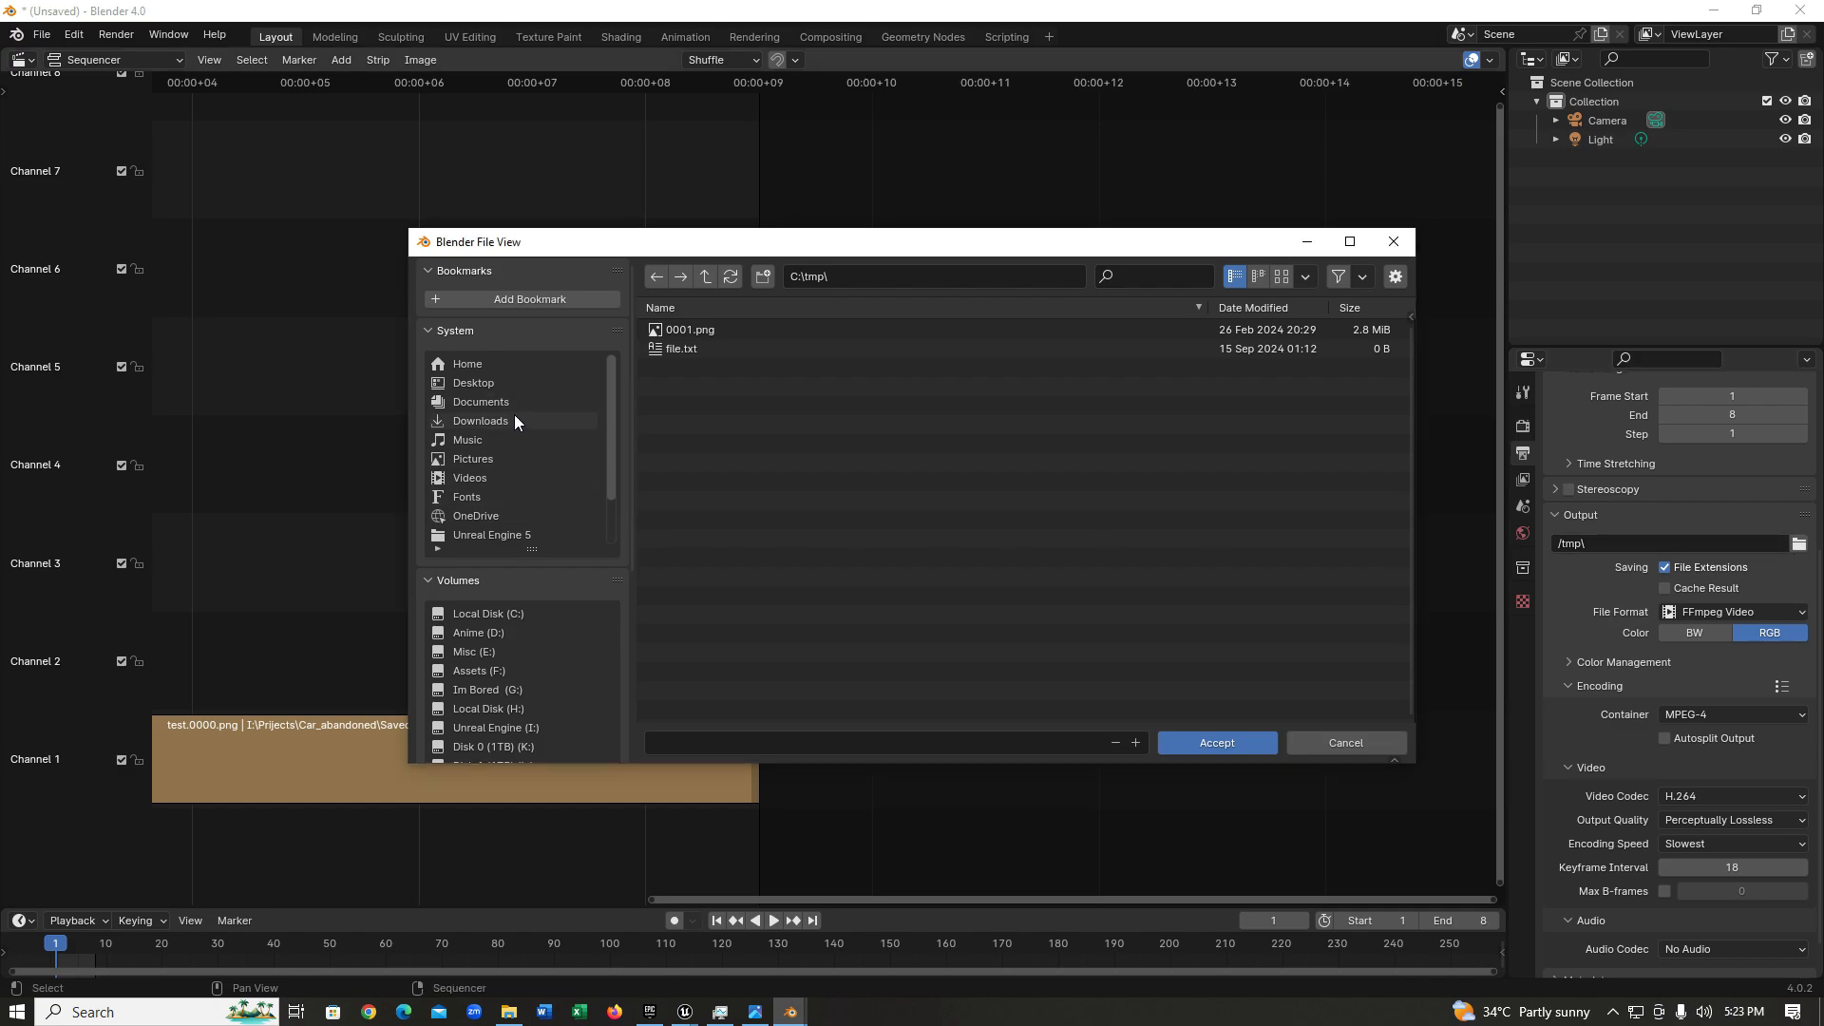
click(481, 402)
scroll(1065, 648, down, 3)
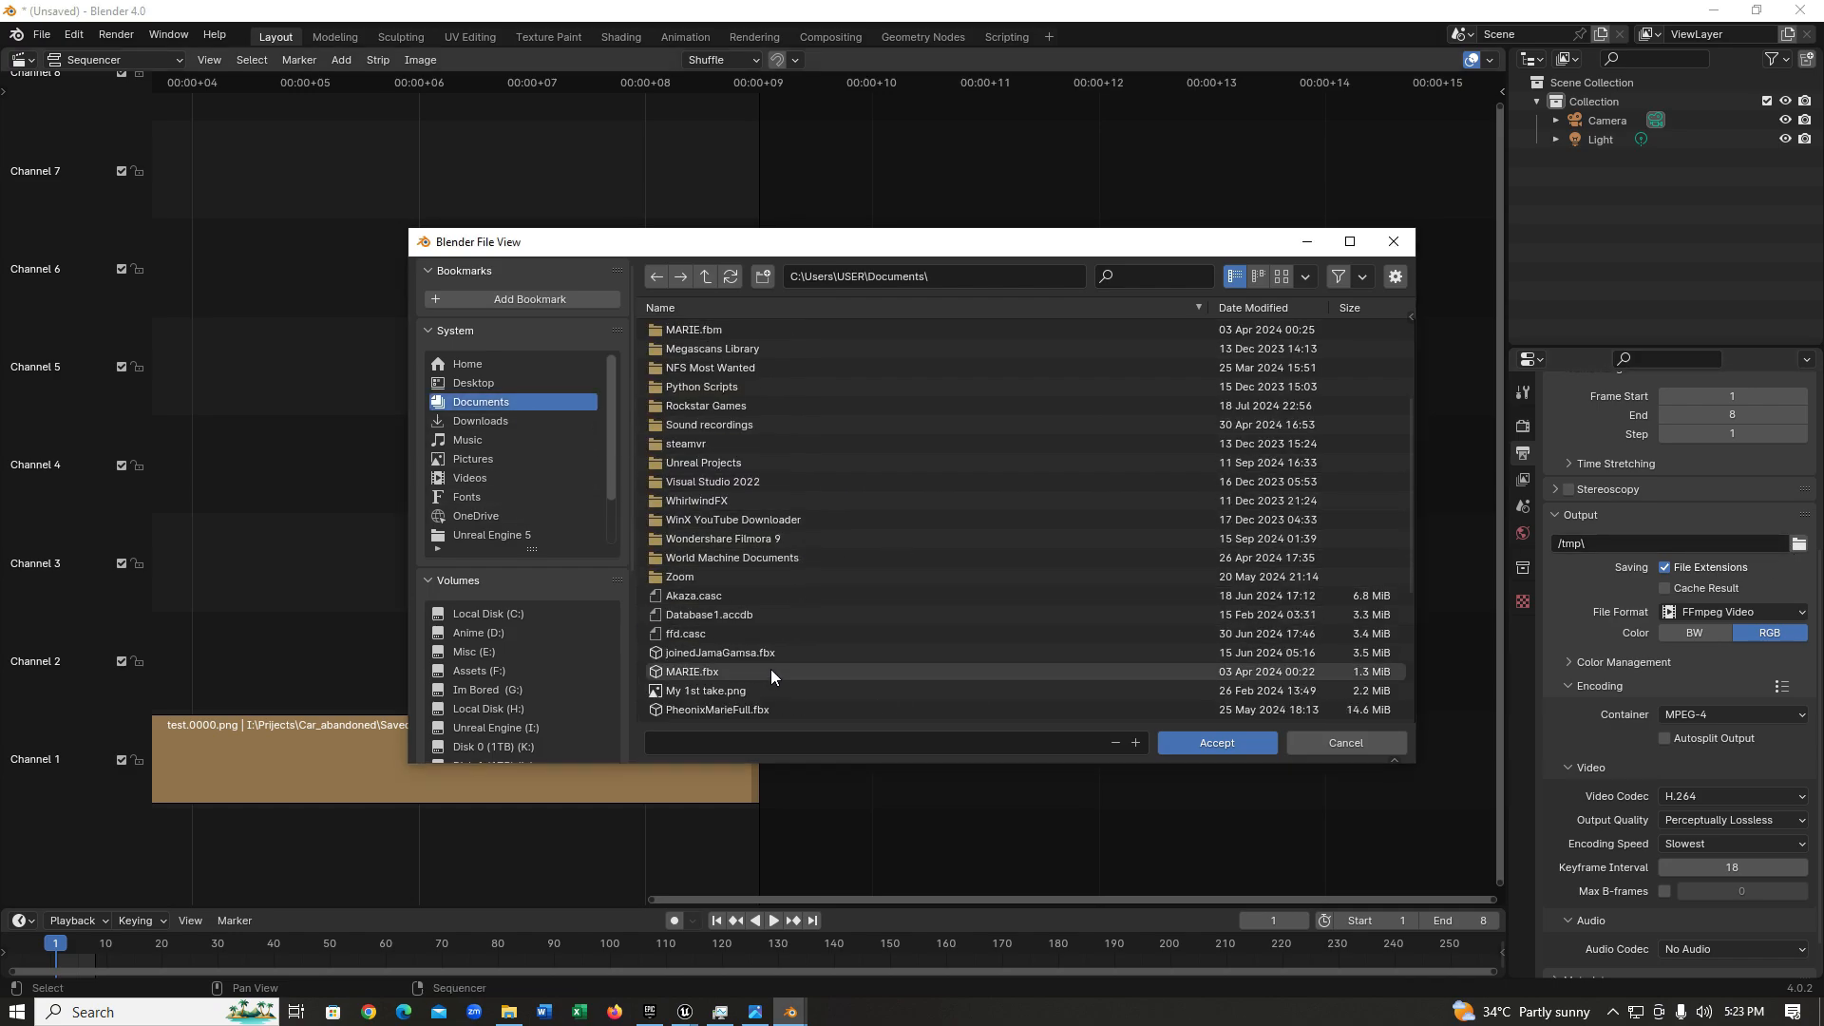
scroll(772, 669, up, 3)
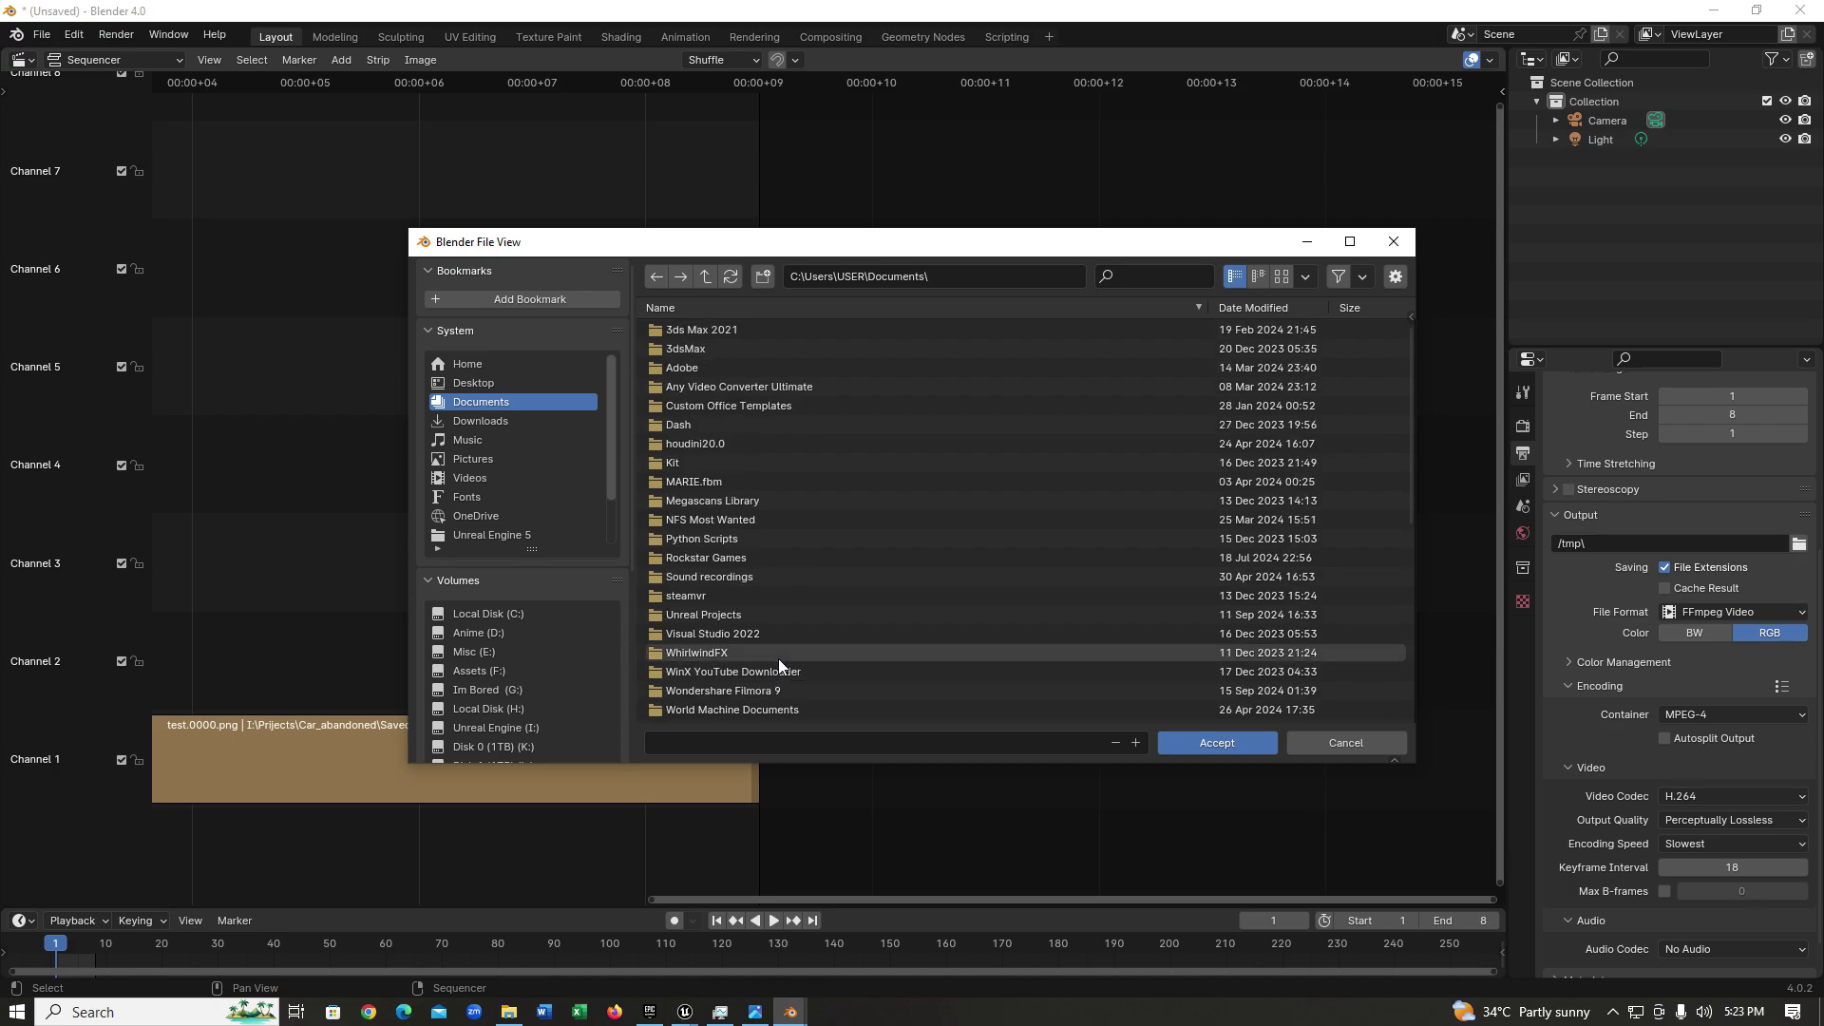
click(1243, 742)
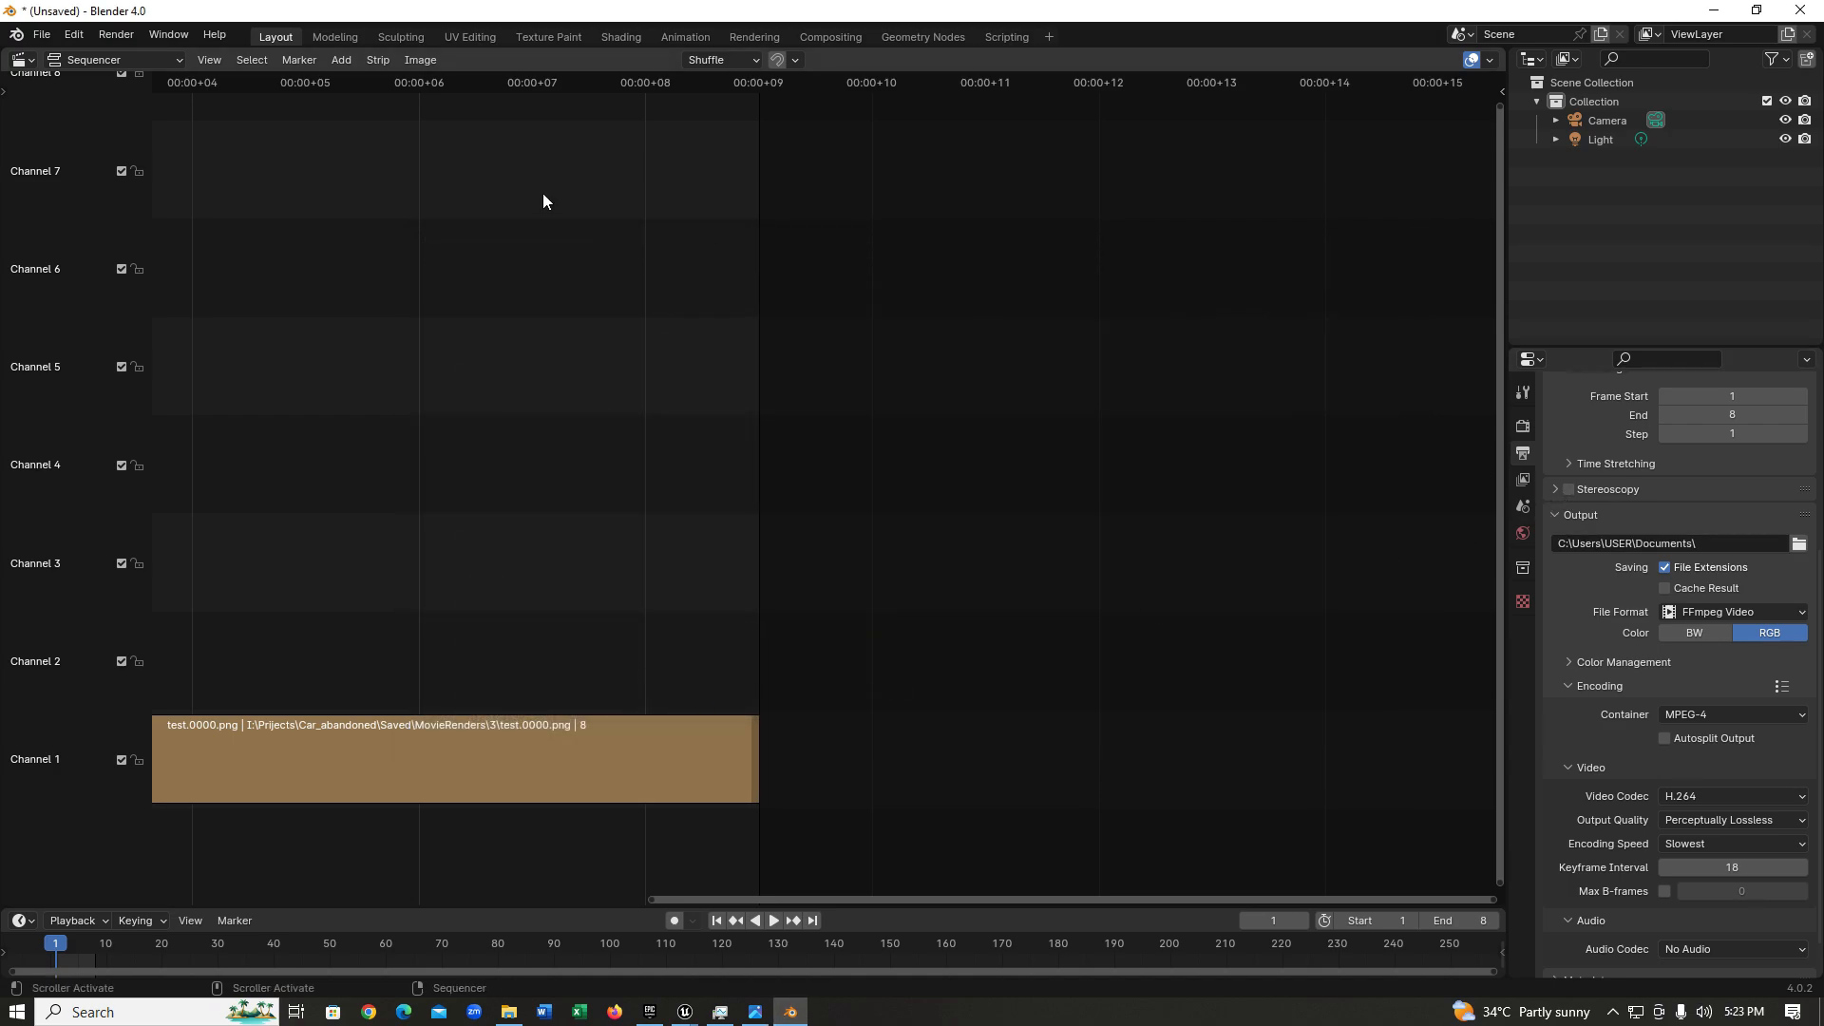
click(116, 36)
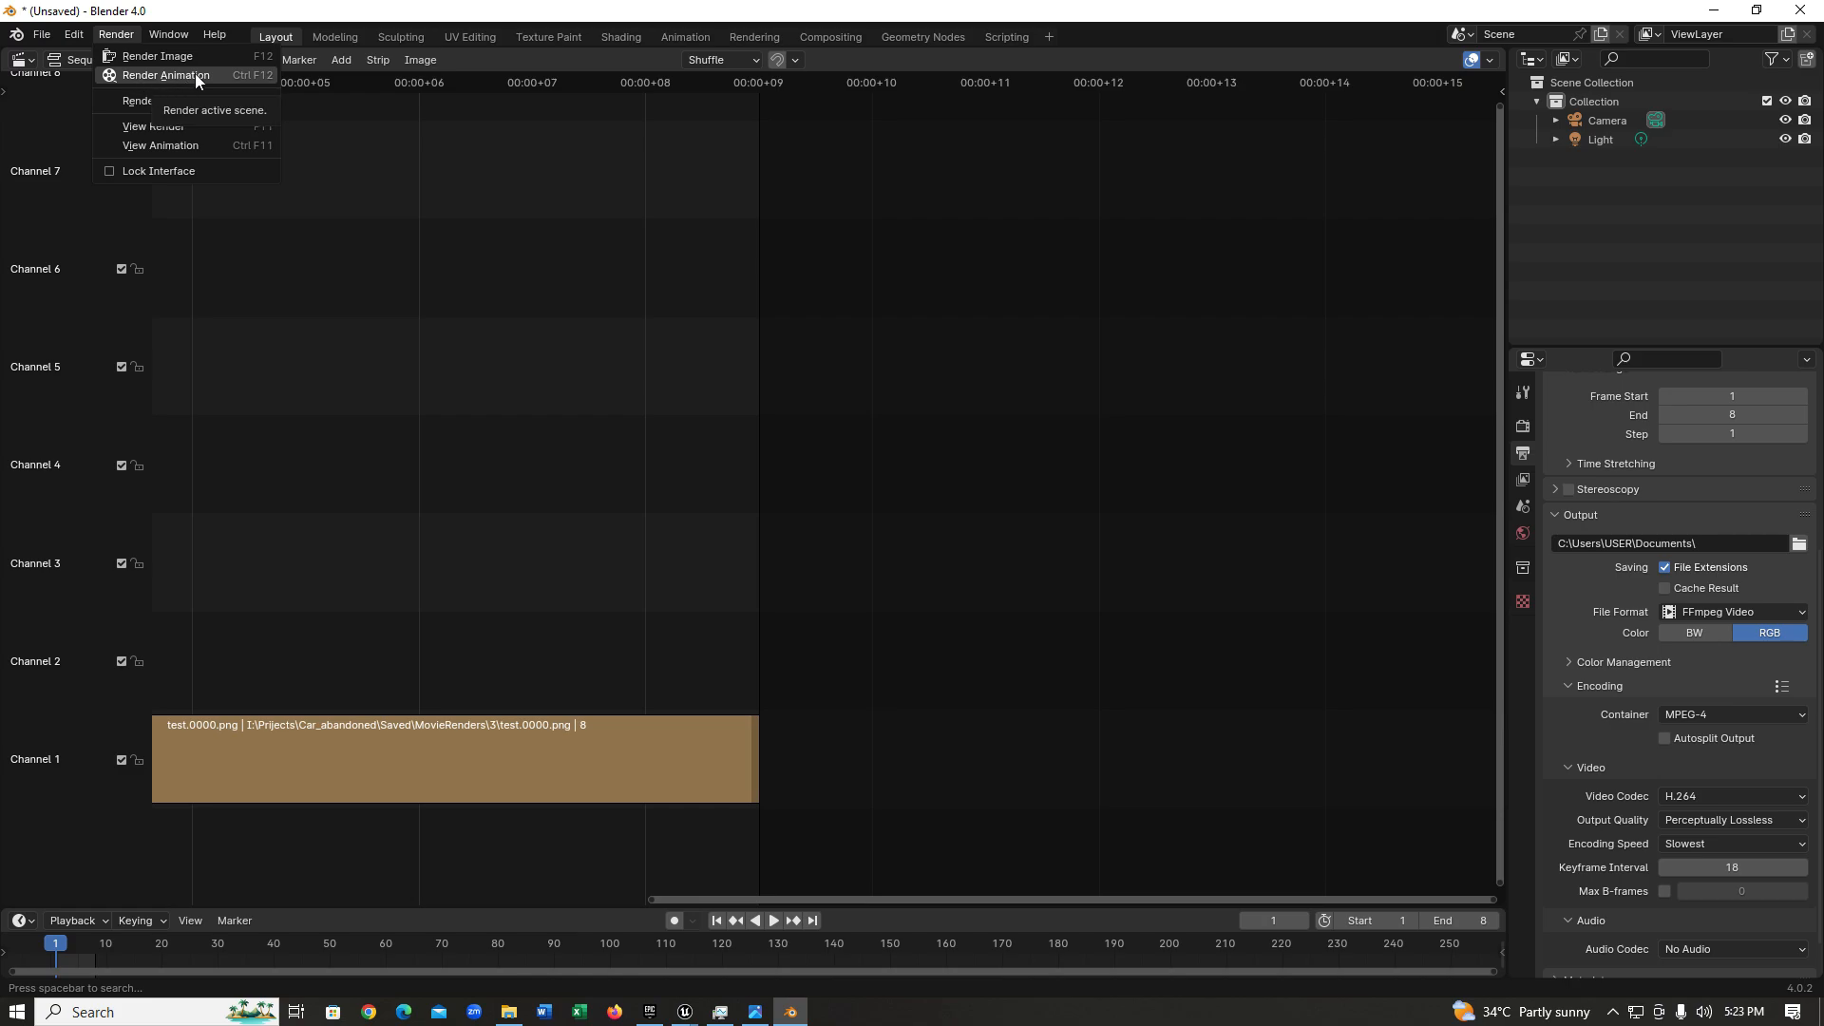
click(207, 76)
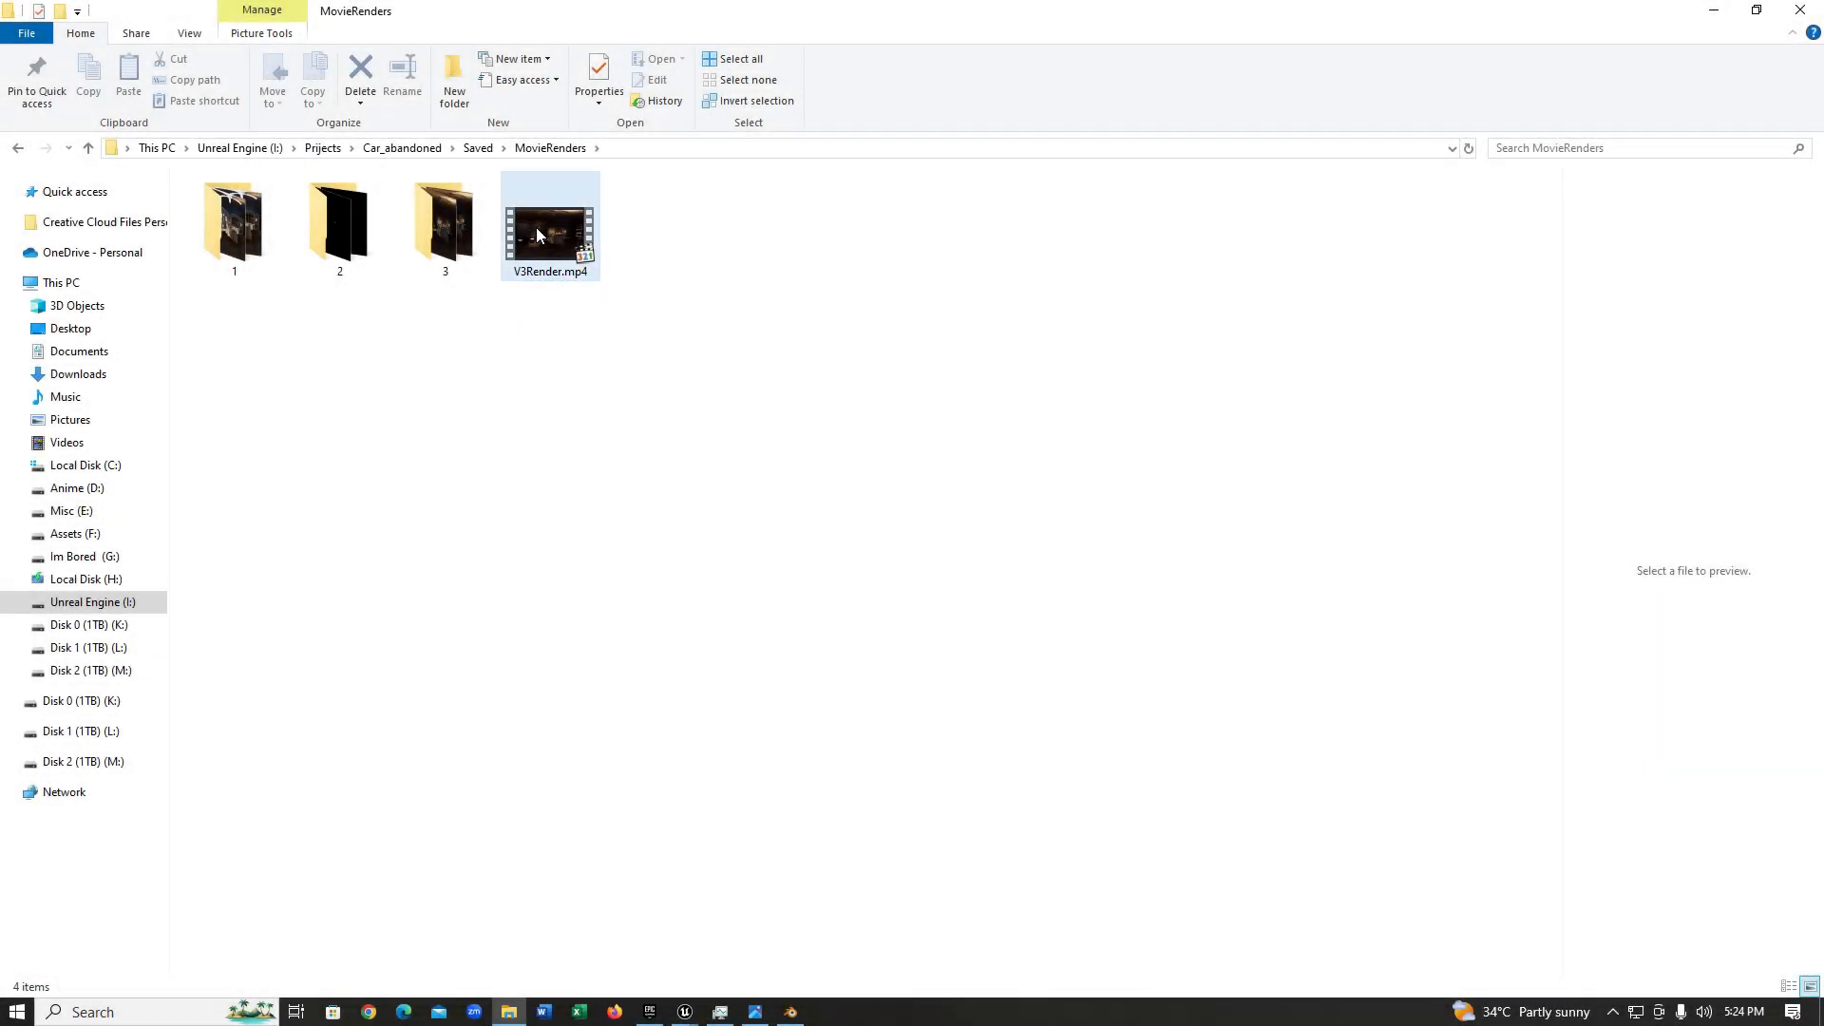
Open V3Render.mp4 with Movies & TV from the MovieRenders folder.
click(537, 227)
right_click(537, 227)
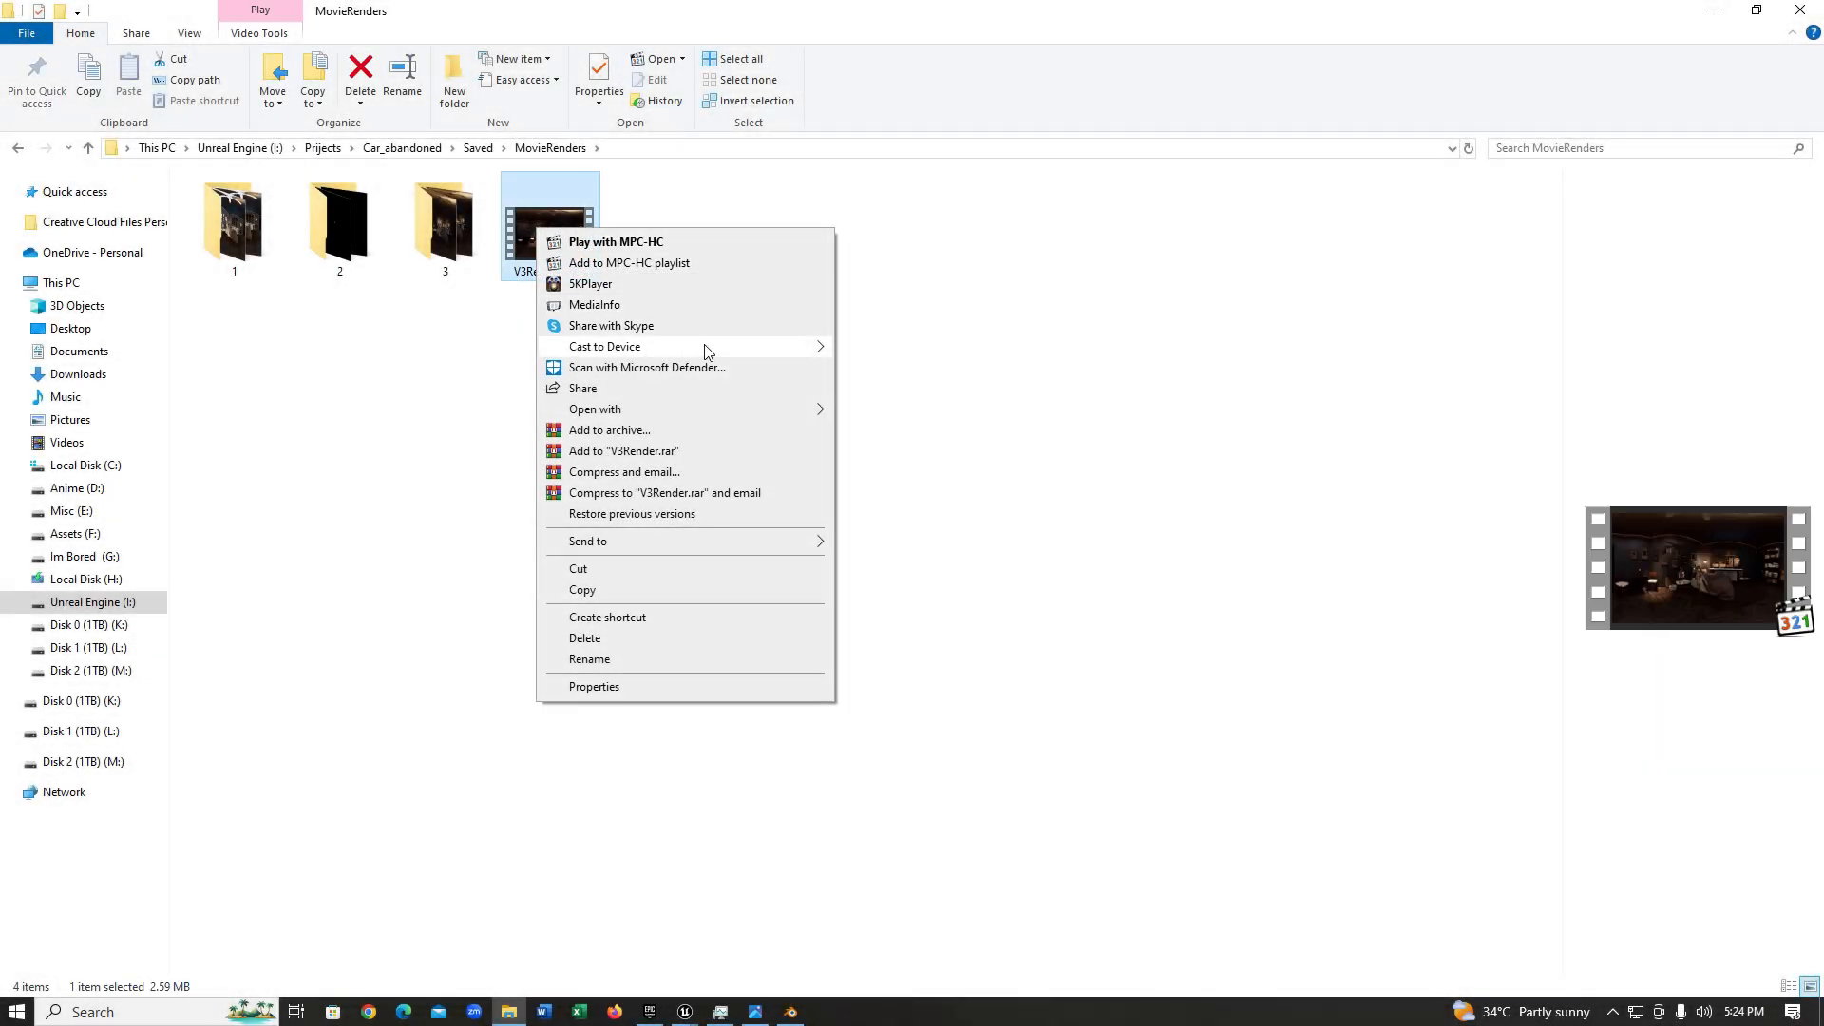
mouse_move(594, 410)
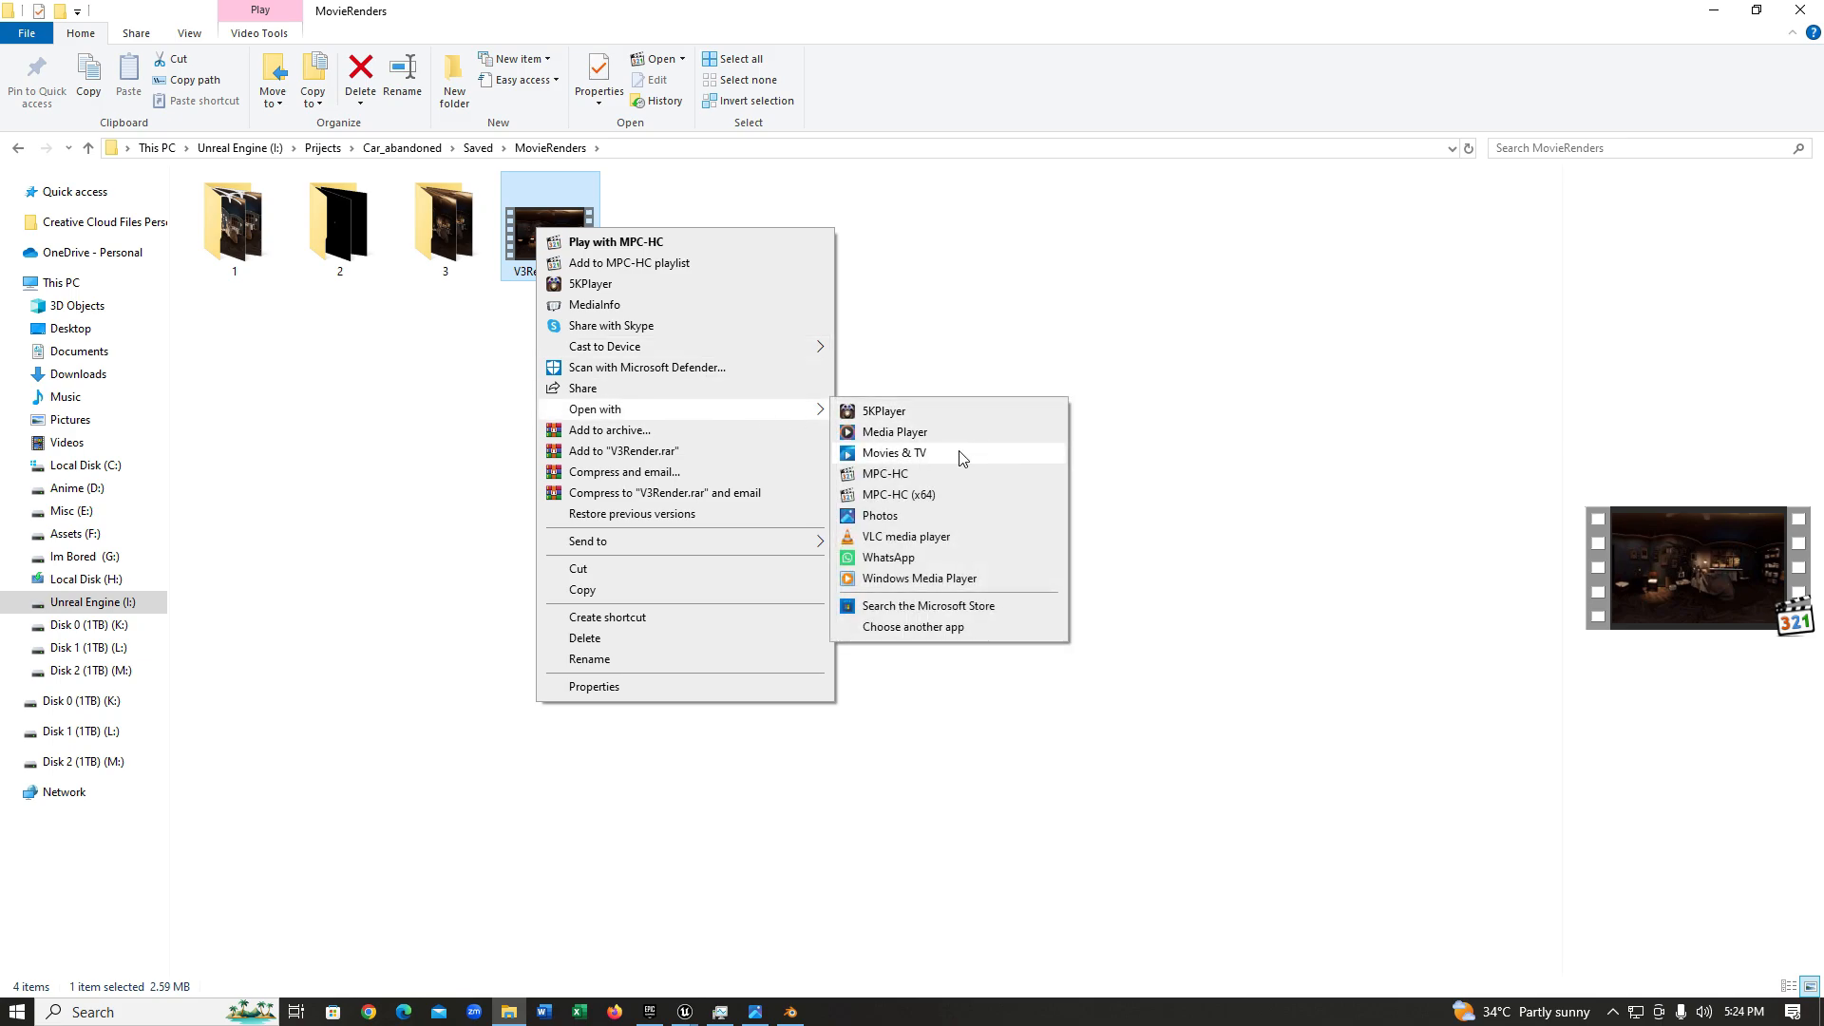
click(960, 456)
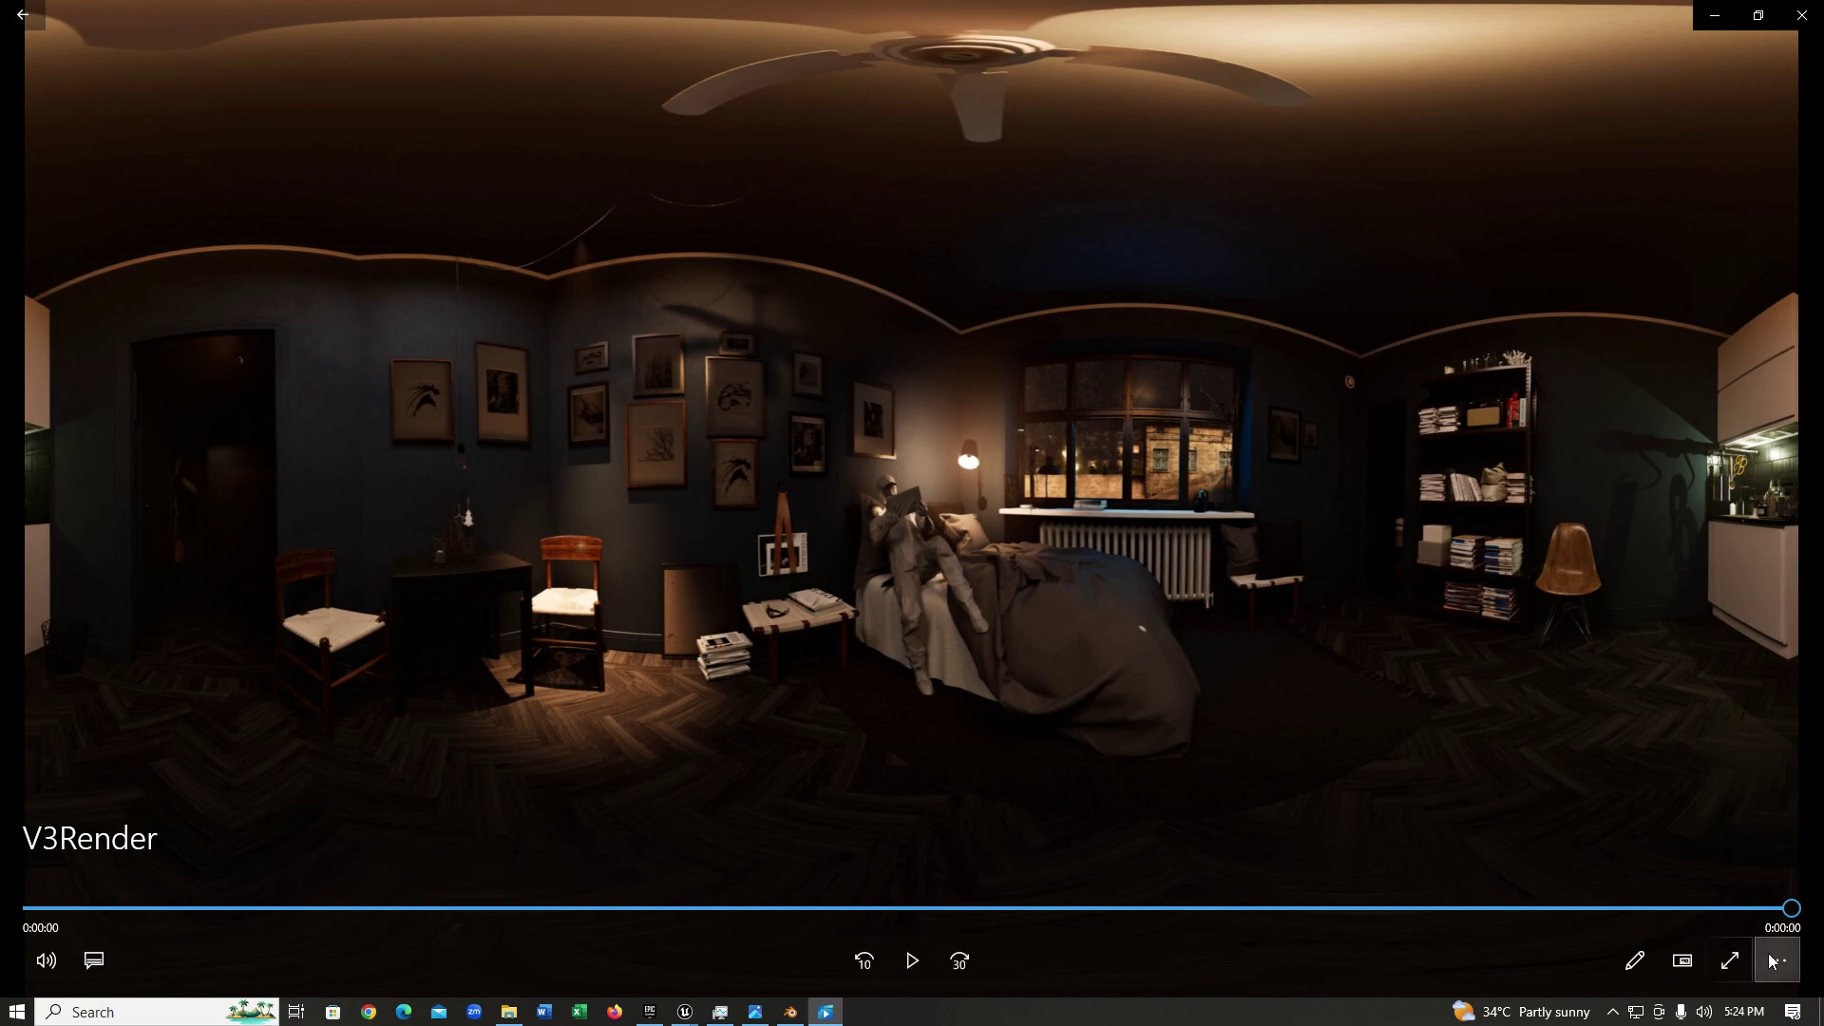
Switch to 360° playback and look around from the bed toward the kitchen corner.
click(1778, 960)
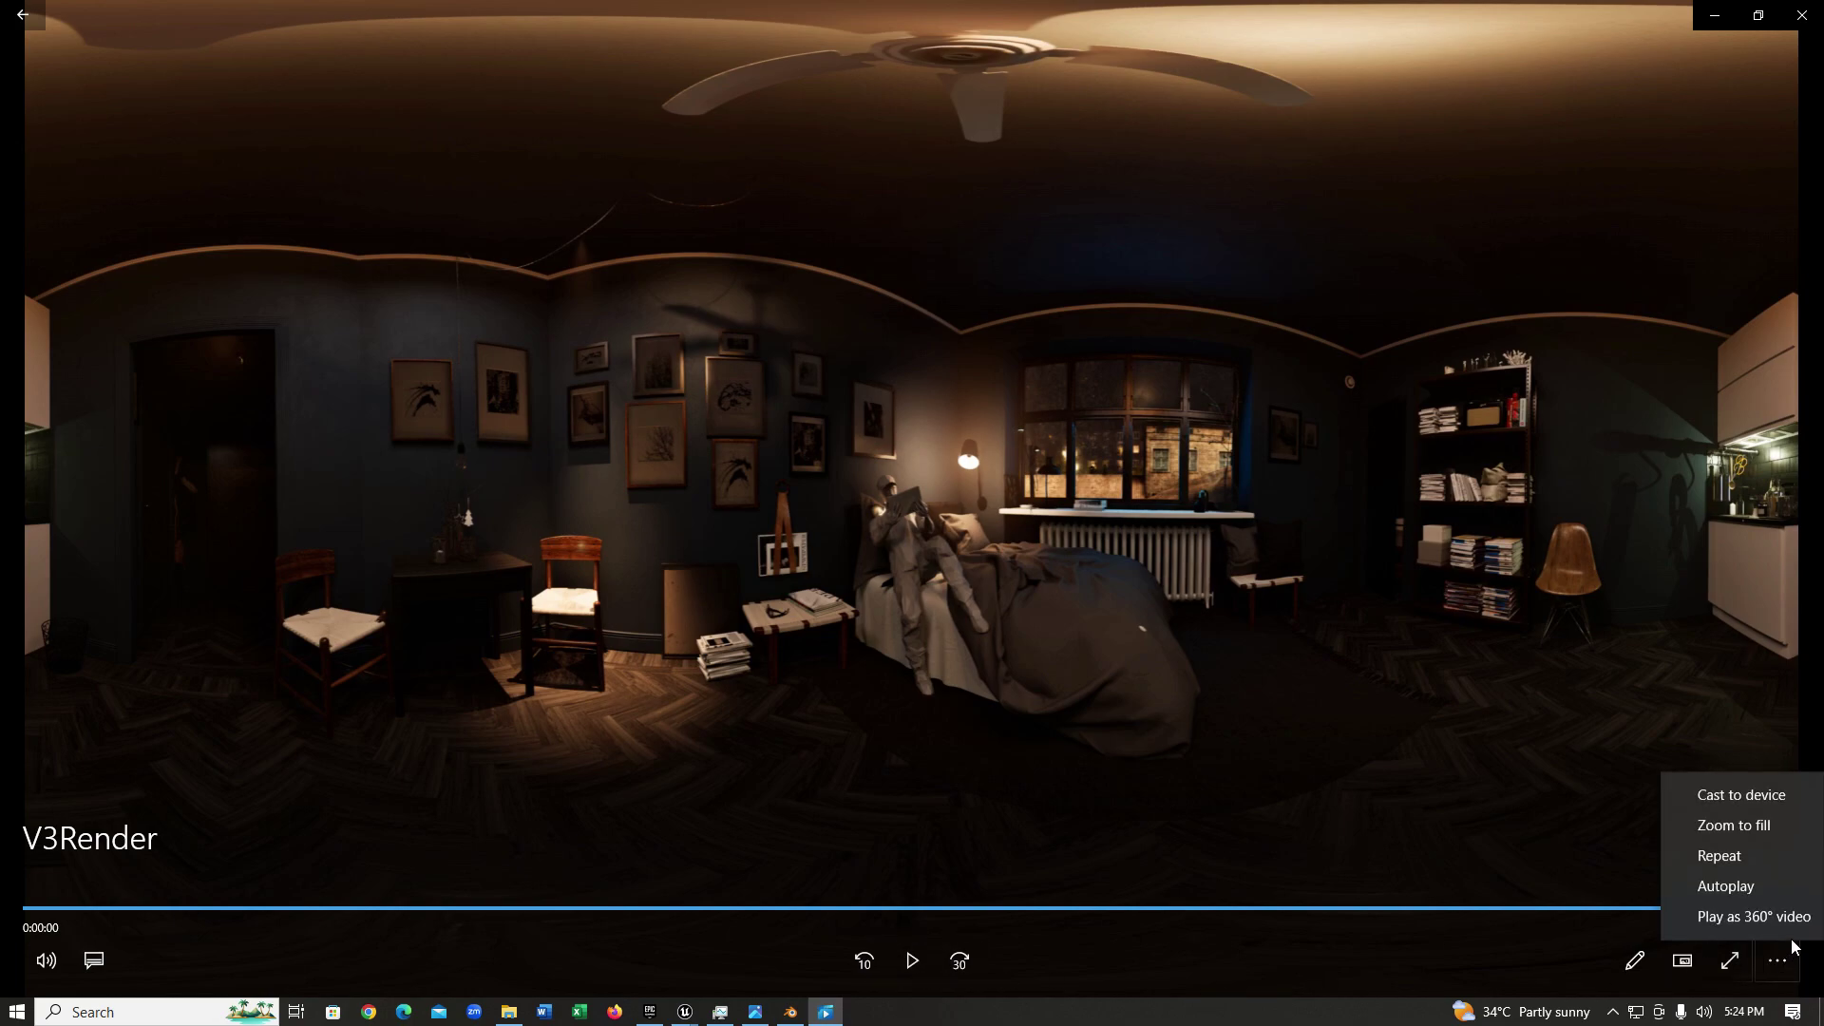
click(1745, 919)
mouse_move(975, 447)
mouse_down()
mouse_move(689, 444)
mouse_move(1345, 509)
mouse_move(804, 491)
mouse_move(1459, 518)
mouse_move(1181, 401)
mouse_move(912, 451)
mouse_move(980, 562)
mouse_move(1135, 531)
mouse_move(759, 511)
mouse_move(1029, 534)
mouse_move(566, 534)
mouse_move(1153, 554)
mouse_move(757, 531)
mouse_up()
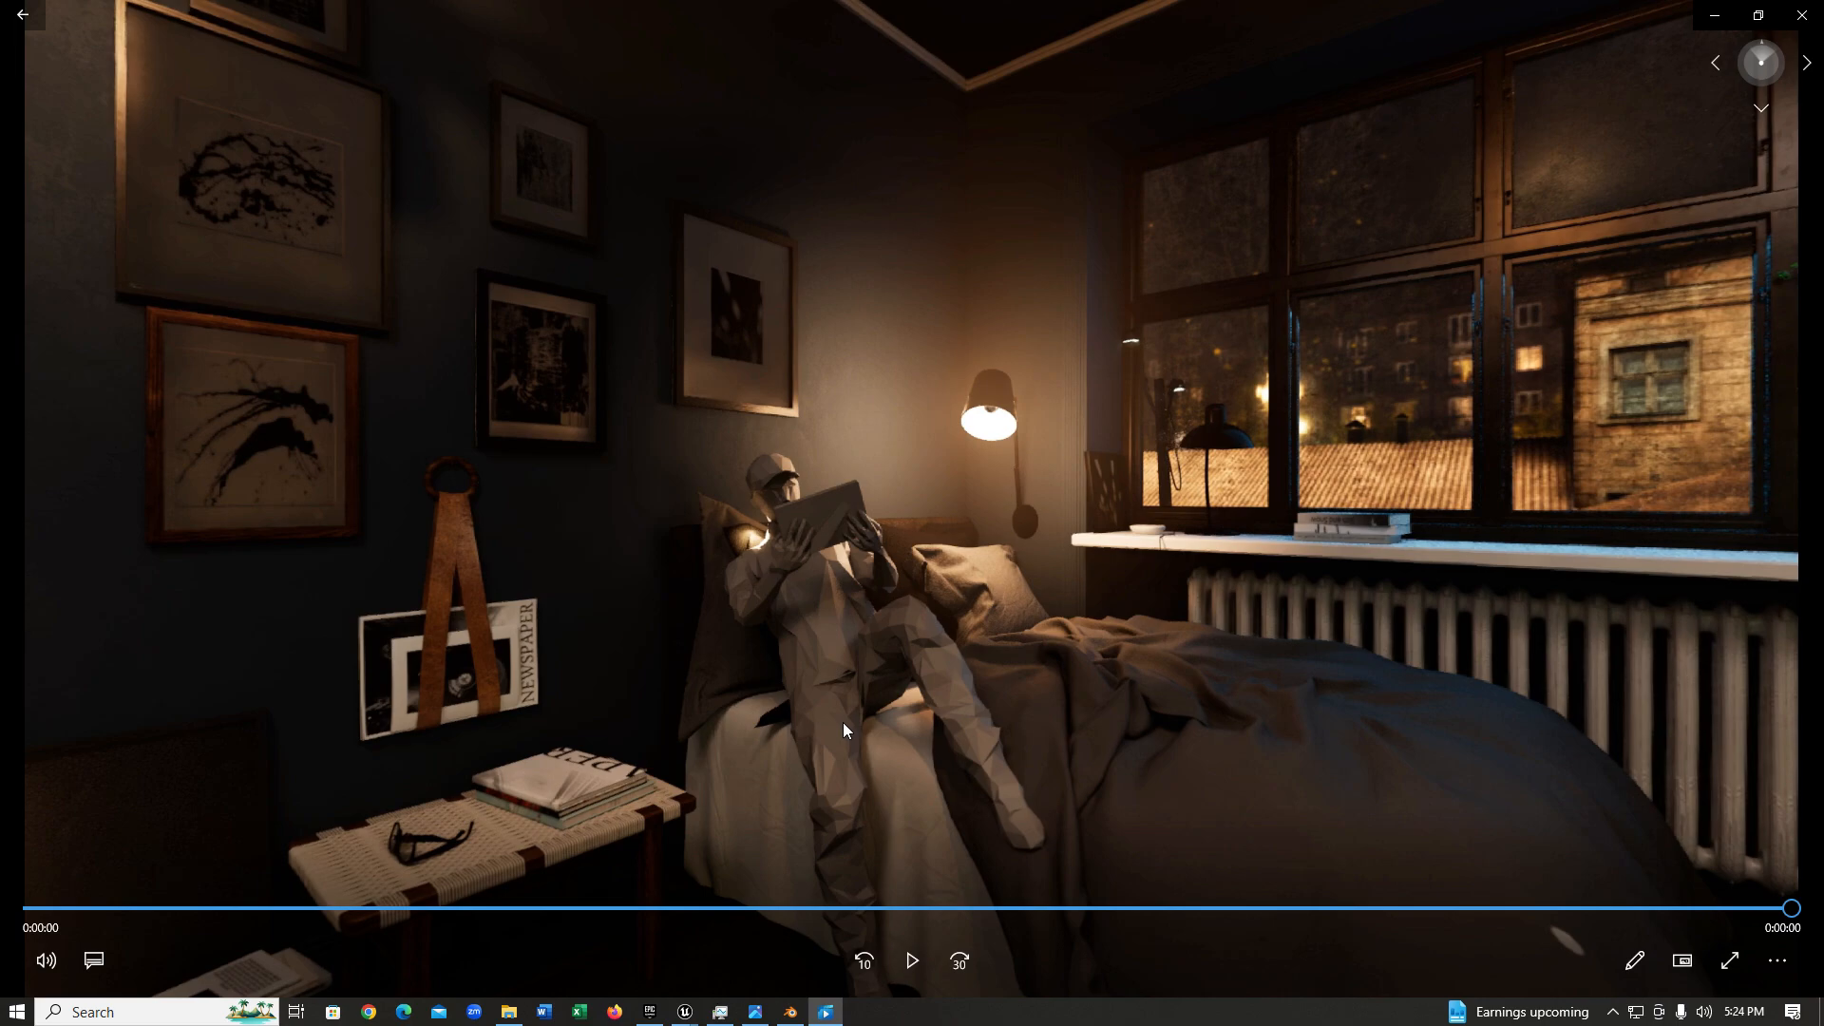
drag(843, 722, 1265, 672)
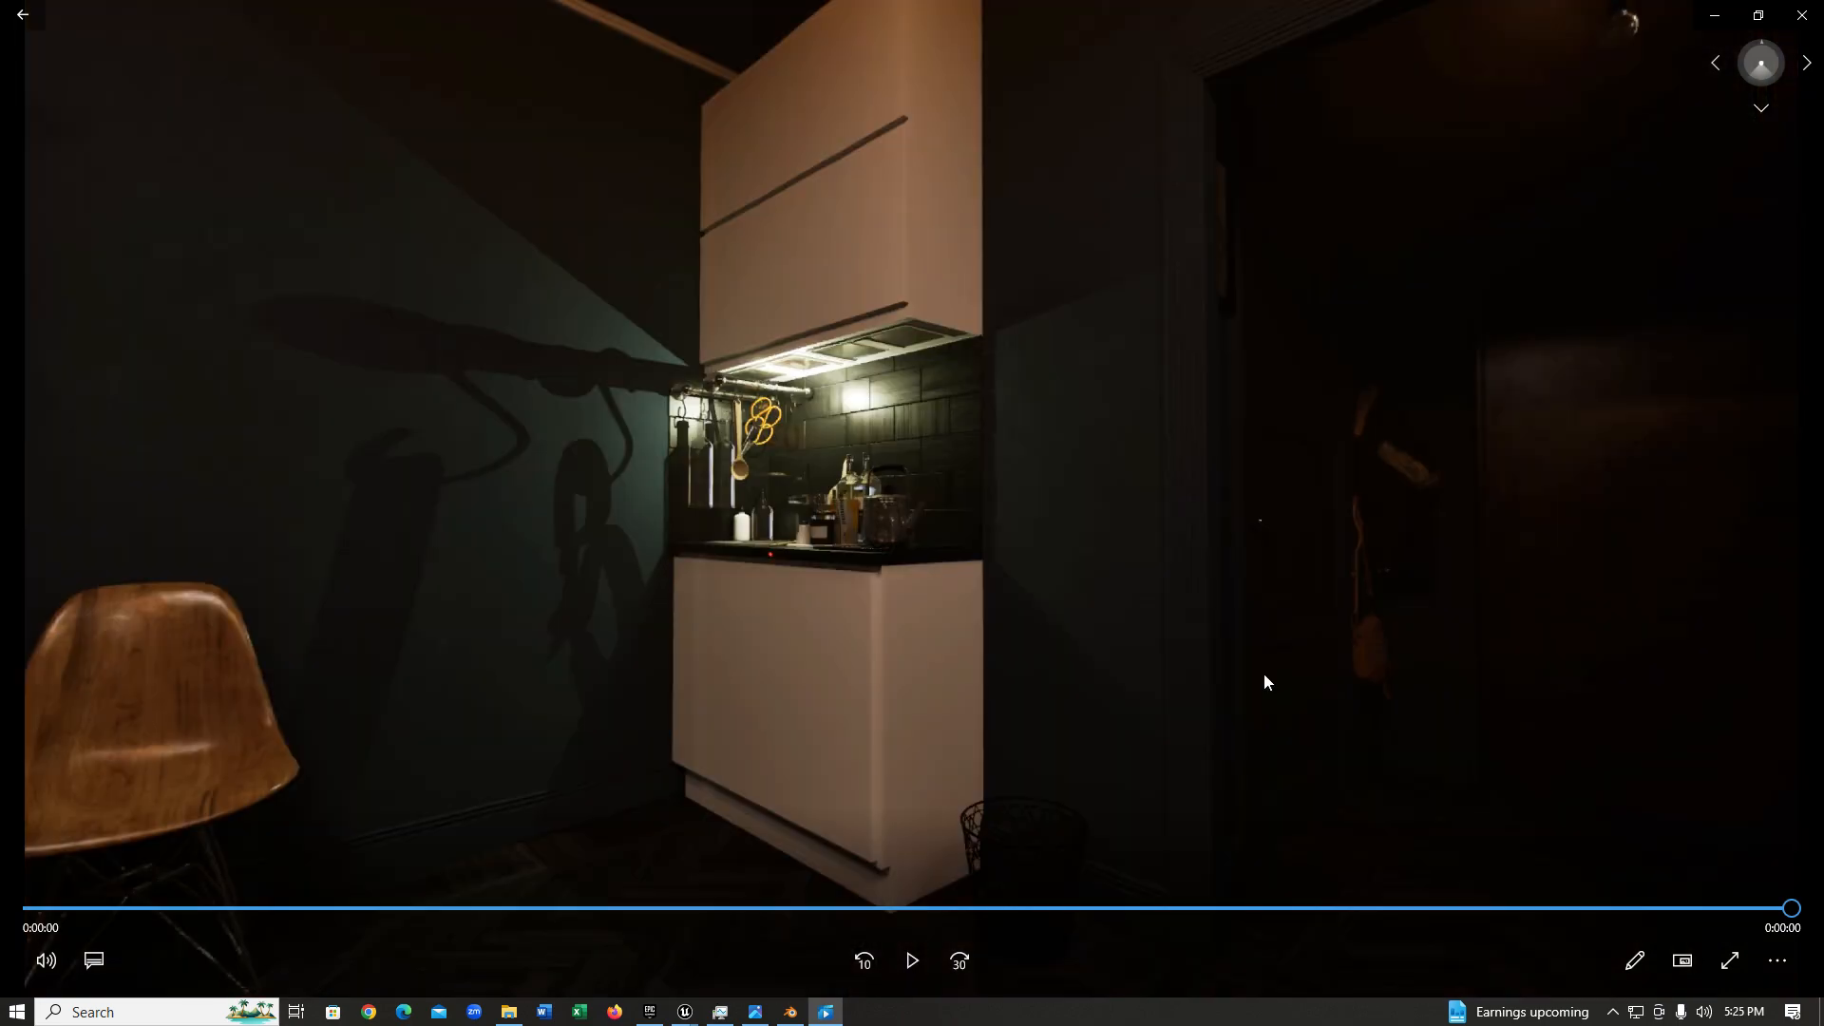